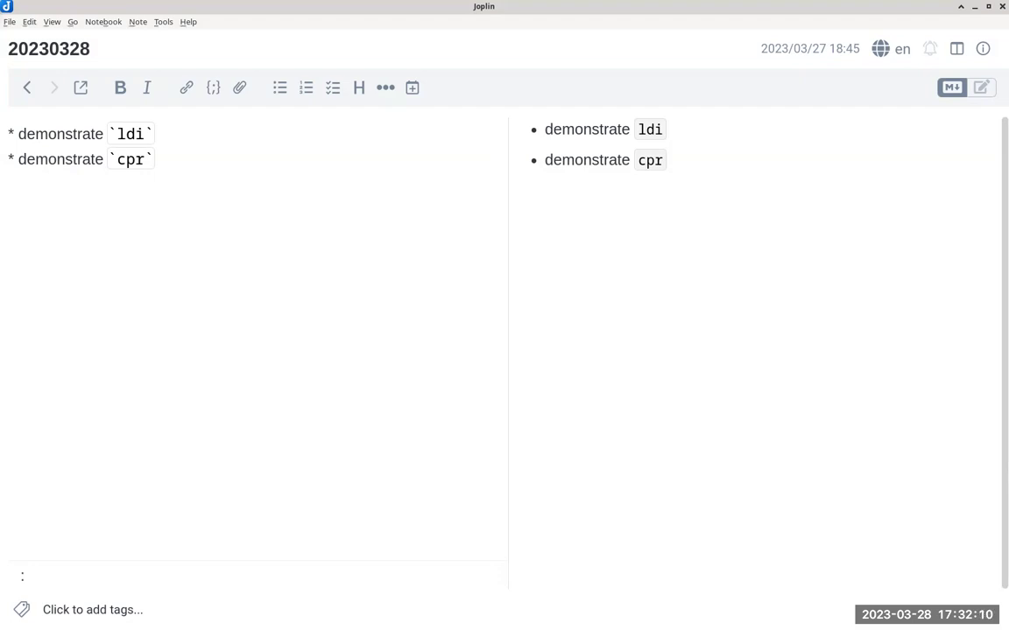
# Switch to Firefox, search the open tabs for "opcode" and bring up the "opcode table" spreadsheet.
pyautogui.press('Print')
pyautogui.press('Escape')
pyautogui.hotkey('alt', 'Tab')
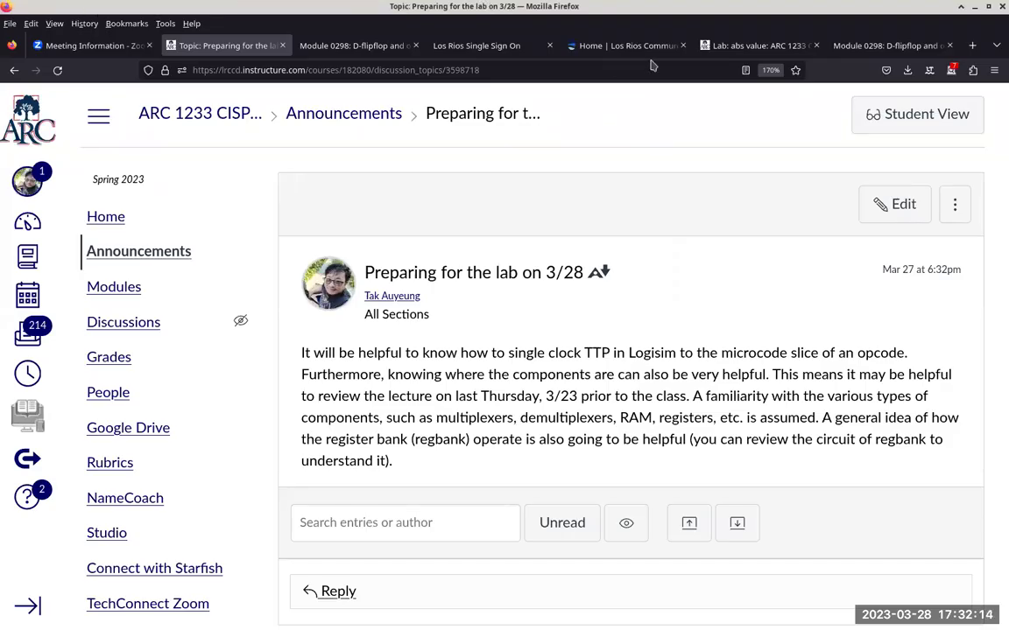
pyautogui.click(953, 70)
pyautogui.write('opcode')
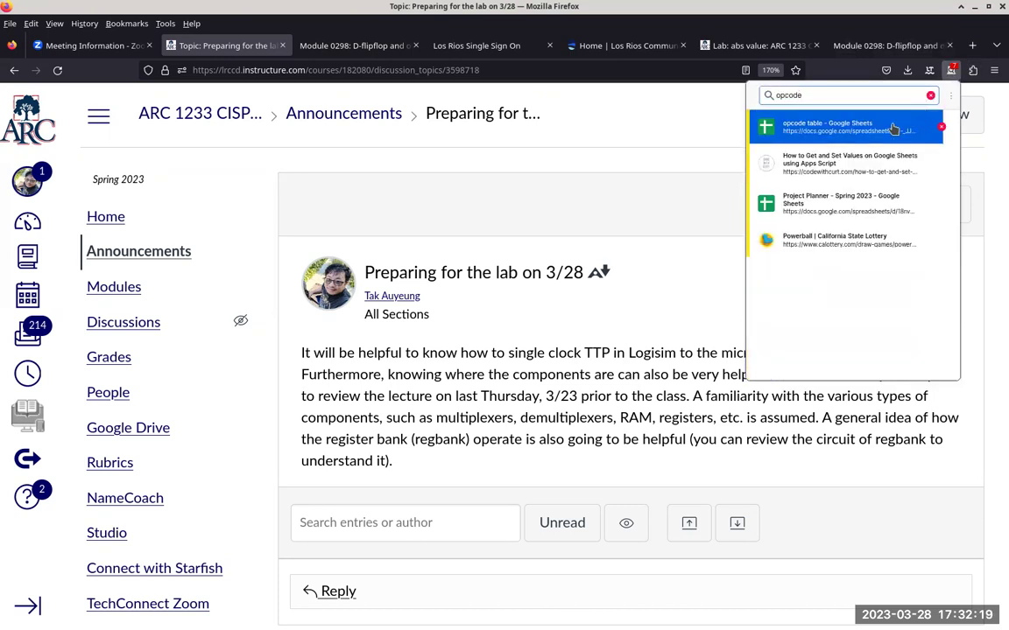
pyautogui.press('Escape')
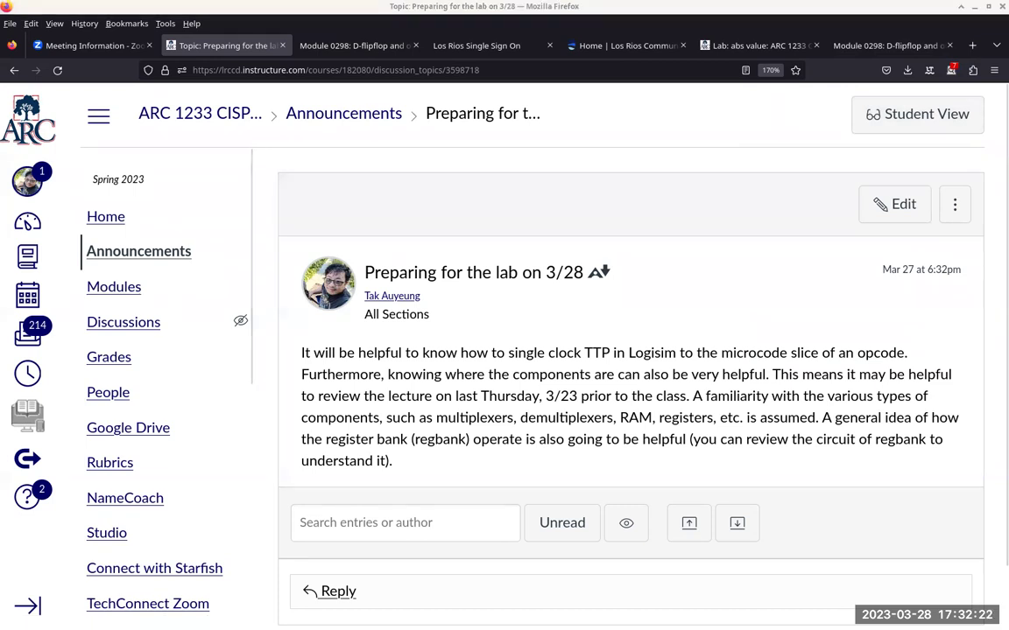
pyautogui.moveTo(219, 12); pyautogui.dragTo(246, 35)
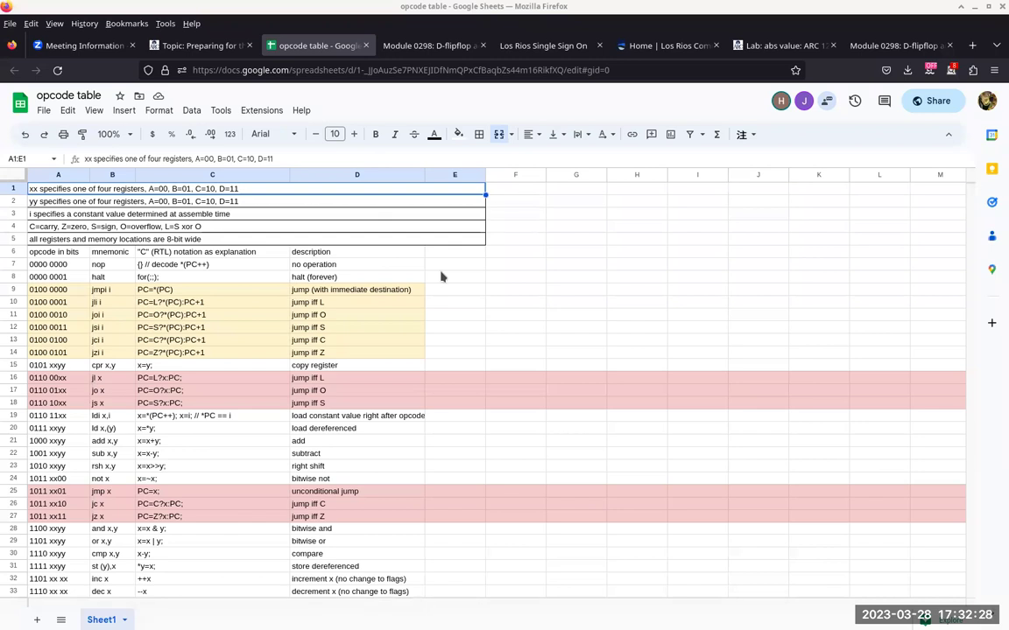
# Enlarge the opcode table to 150% and select the entire row of the copy register instruction, cpr x,y.
pyautogui.click(129, 139)
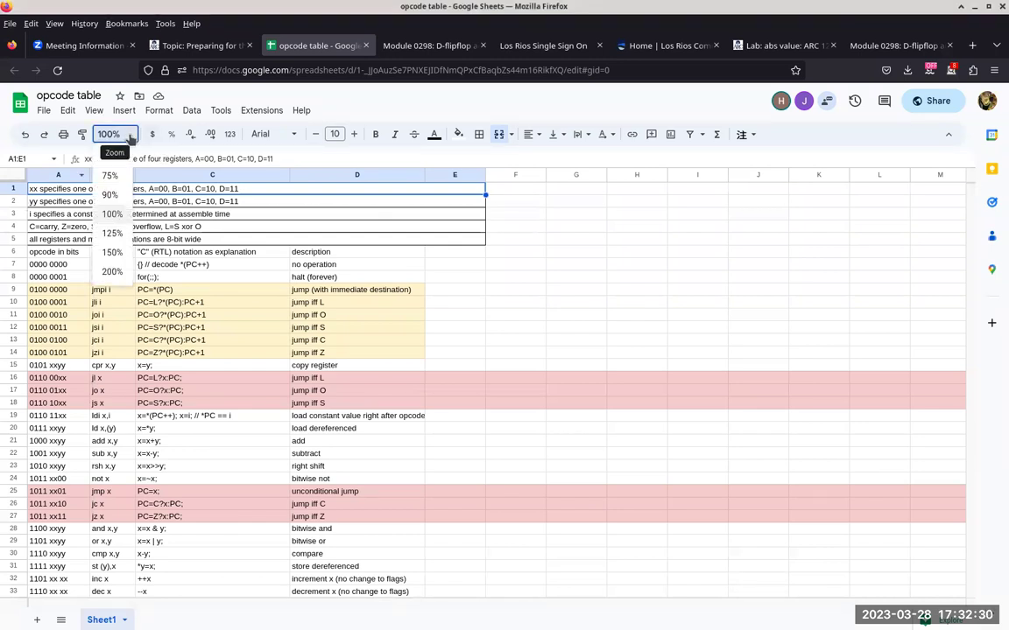
pyautogui.click(112, 253)
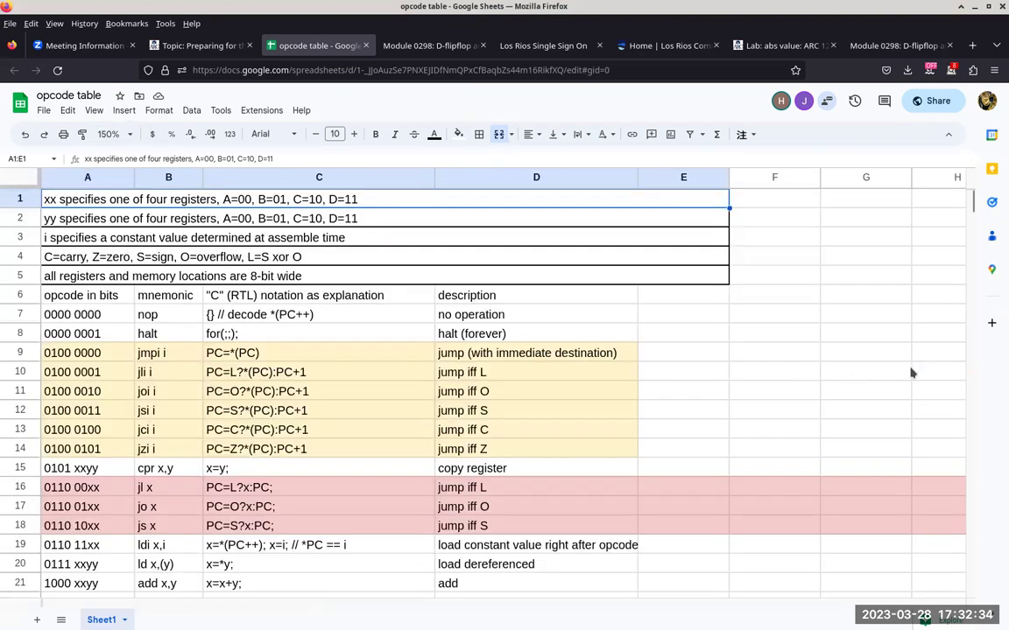
pyautogui.scroll(-3, 910, 373)
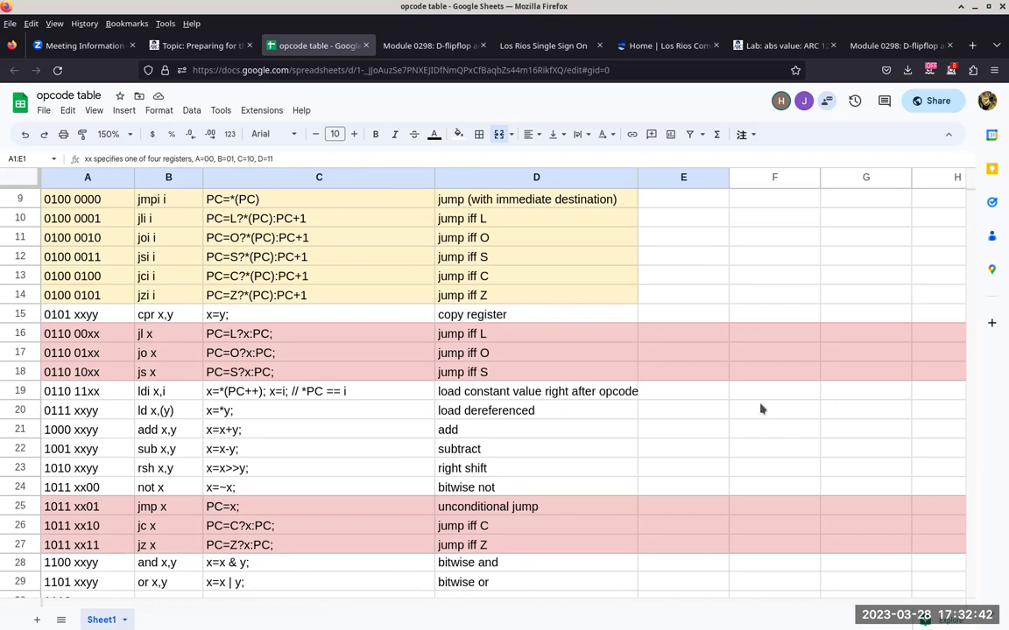
pyautogui.scroll(-4, 761, 409)
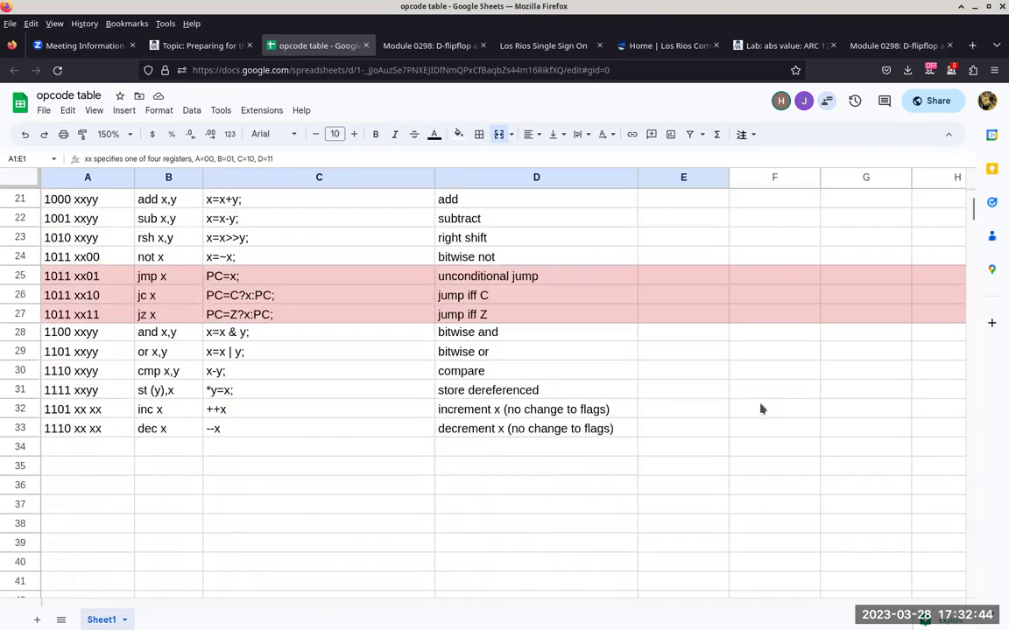
pyautogui.scroll(7, 761, 409)
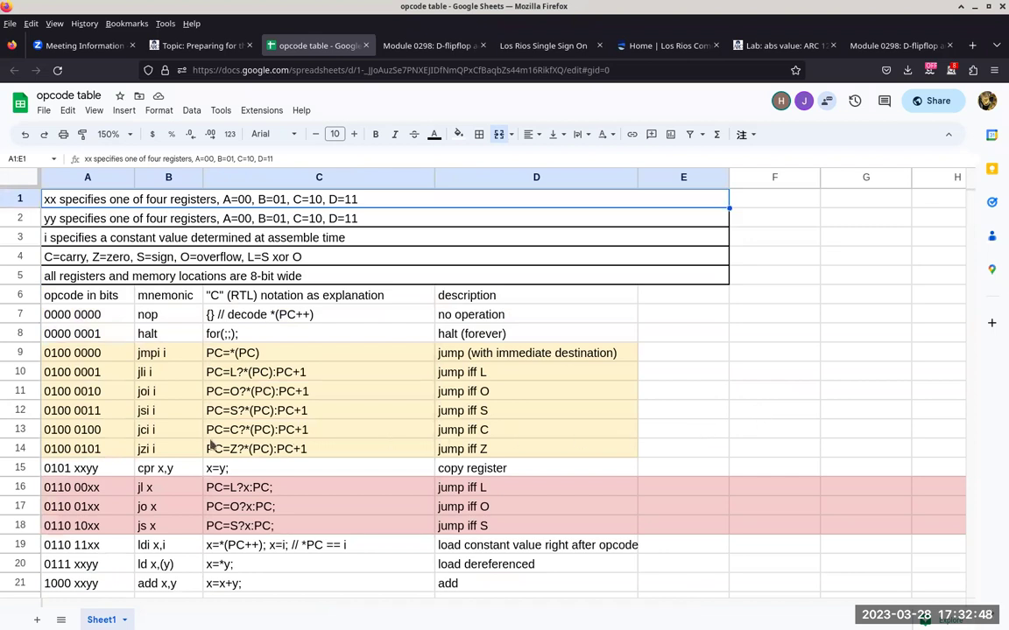
pyautogui.click(18, 469)
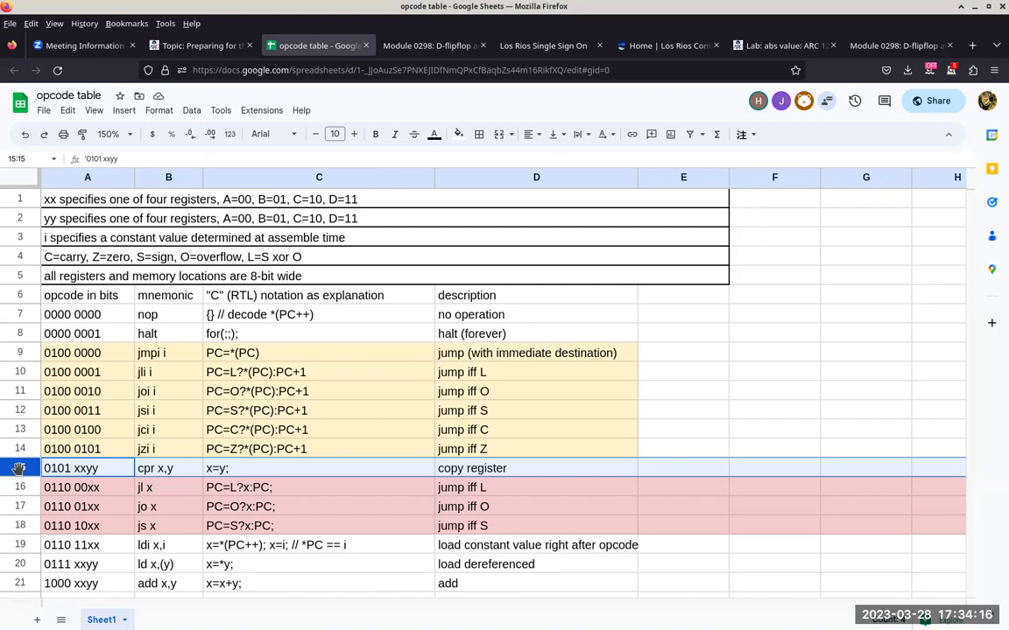
# Switch to Joplin, complete the second bullet's inline code as `cpr c,a` and capture the note window.
pyautogui.hotkey('alt', 'Tab')
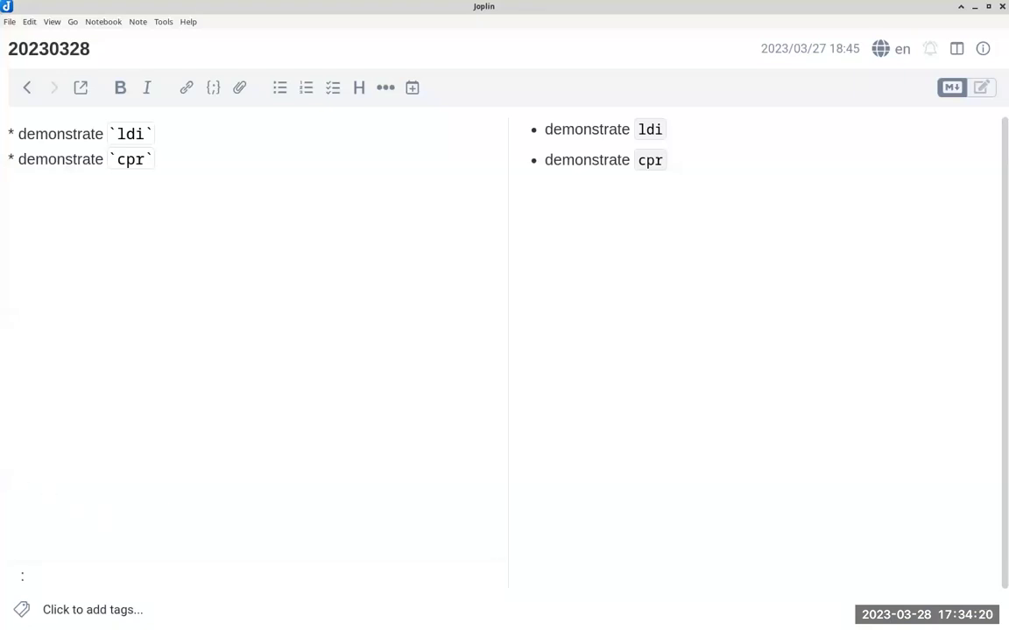
pyautogui.click(196, 143)
pyautogui.write('ji')
pyautogui.write('c,a')
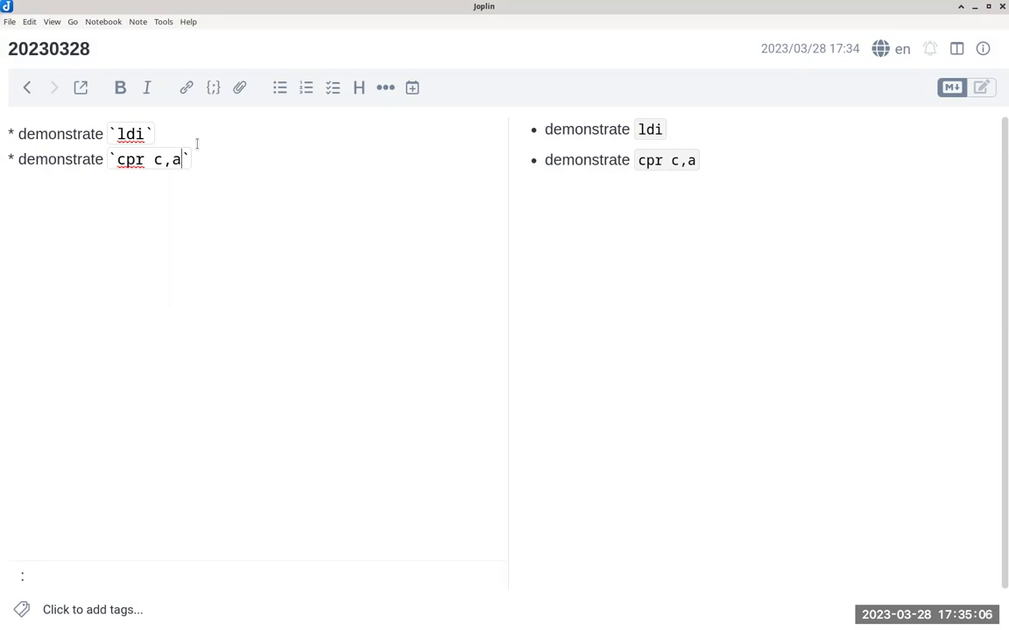
pyautogui.press('Print')
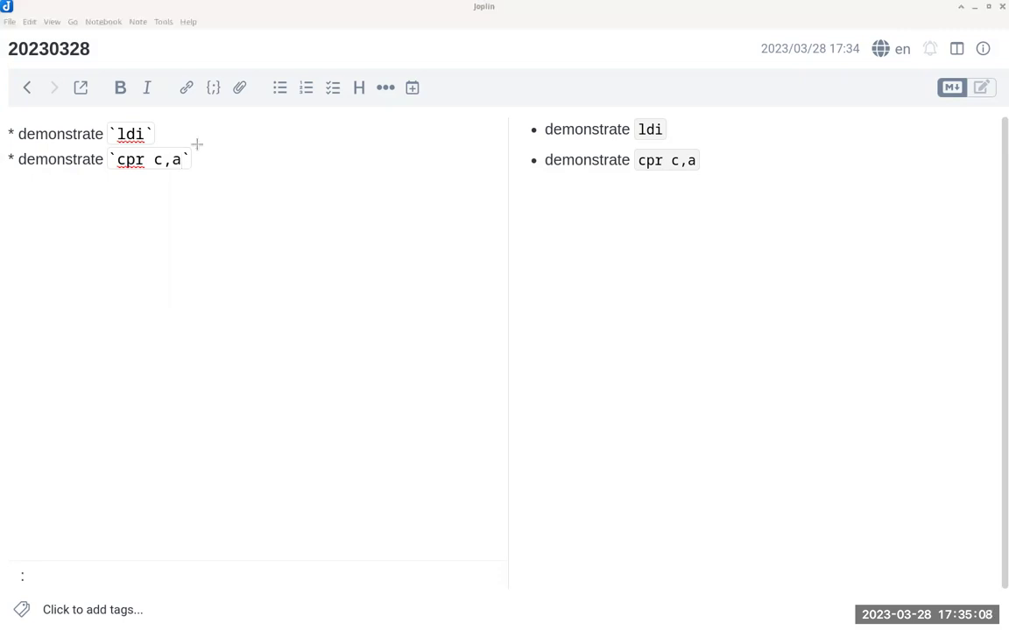
pyautogui.click(197, 144)
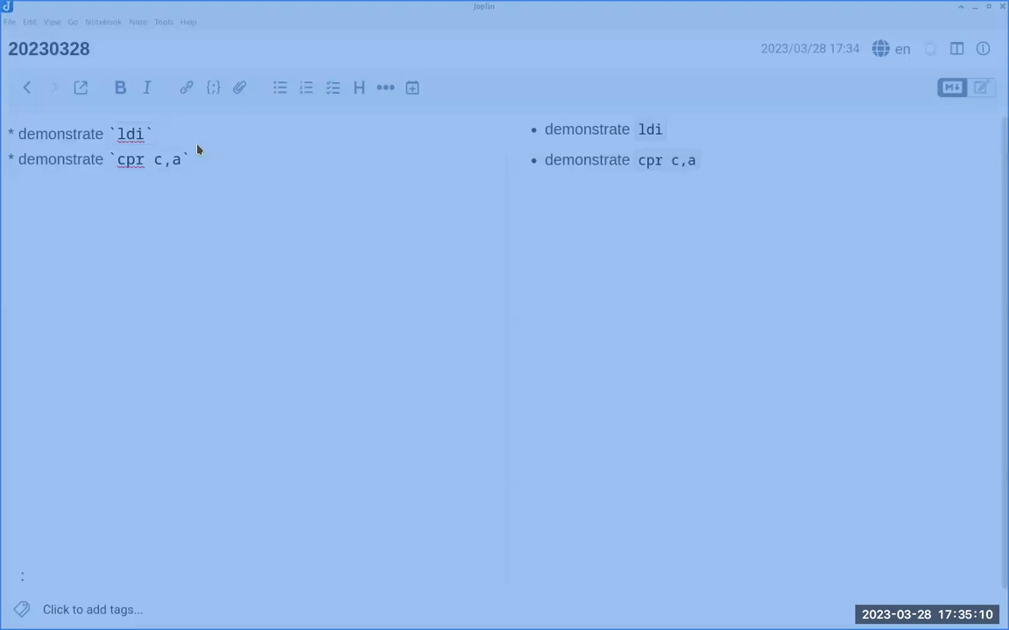
# Switch to Logisim, with the processor0004 main circuit open, and reset the simulation.
pyautogui.hotkey('alt', 'Tab')
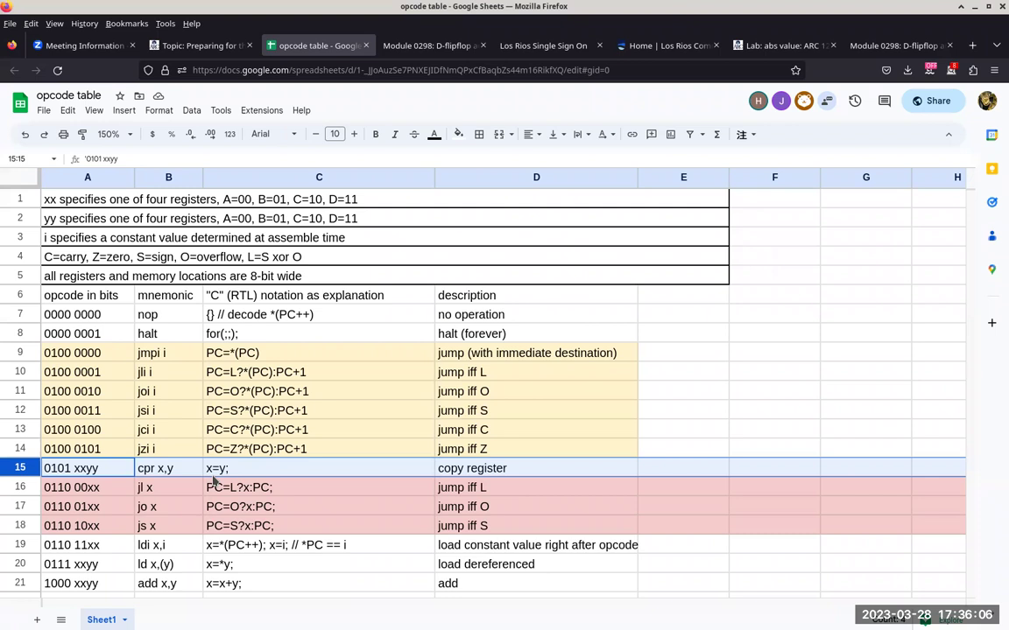
pyautogui.hotkey('alt', 'Tab')
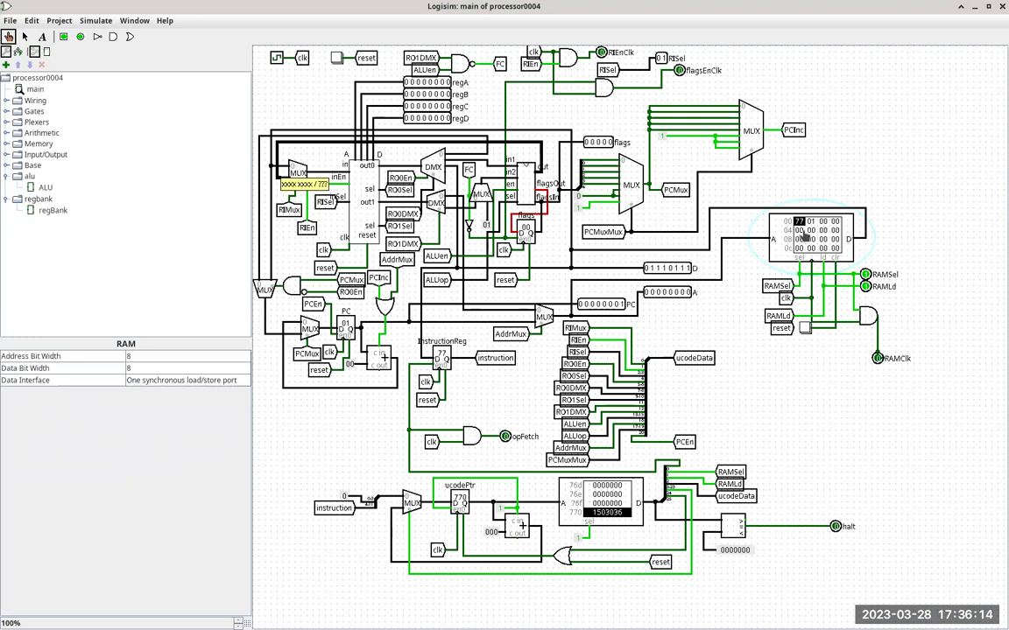
pyautogui.write('a')
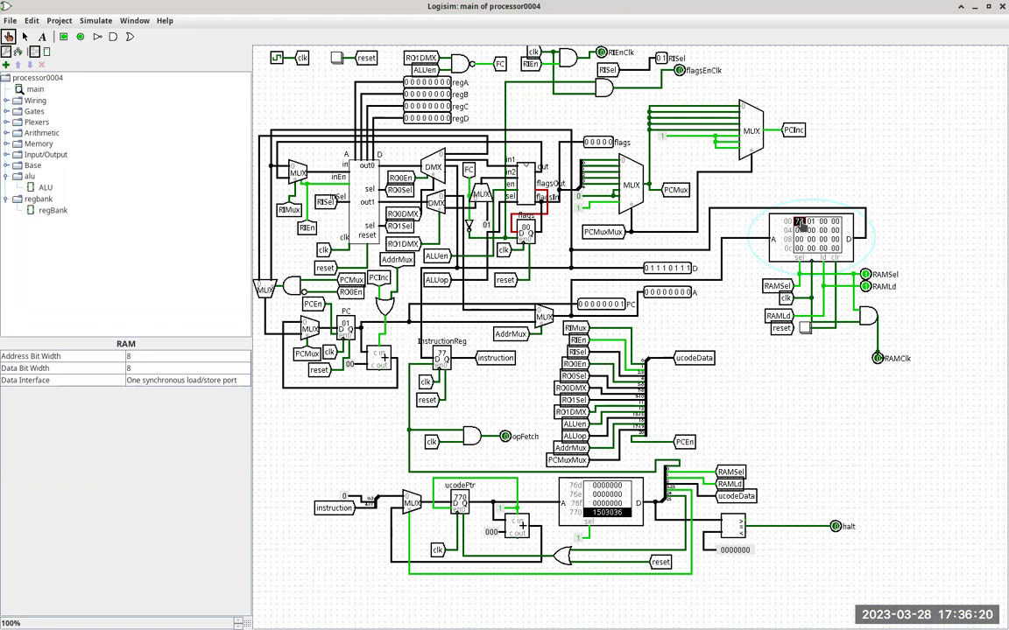
pyautogui.hotkey('ctrl', 'r')
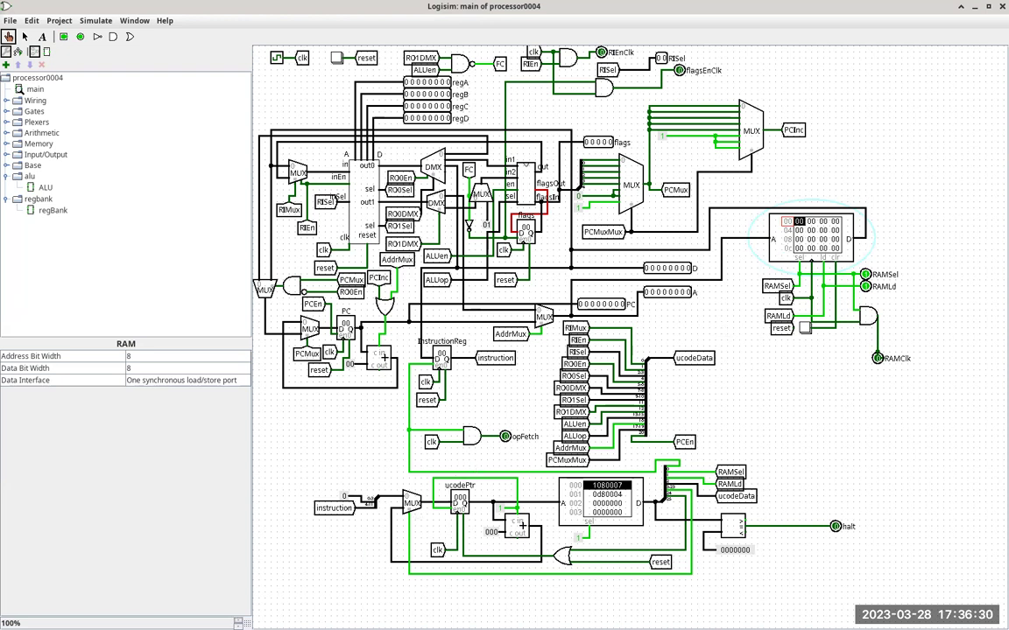
# Store the hex bytes 58 and 01 at the first two addresses of the RAM.
pyautogui.hotkey('ctrl', '+')
pyautogui.hotkey('ctrl', '+')
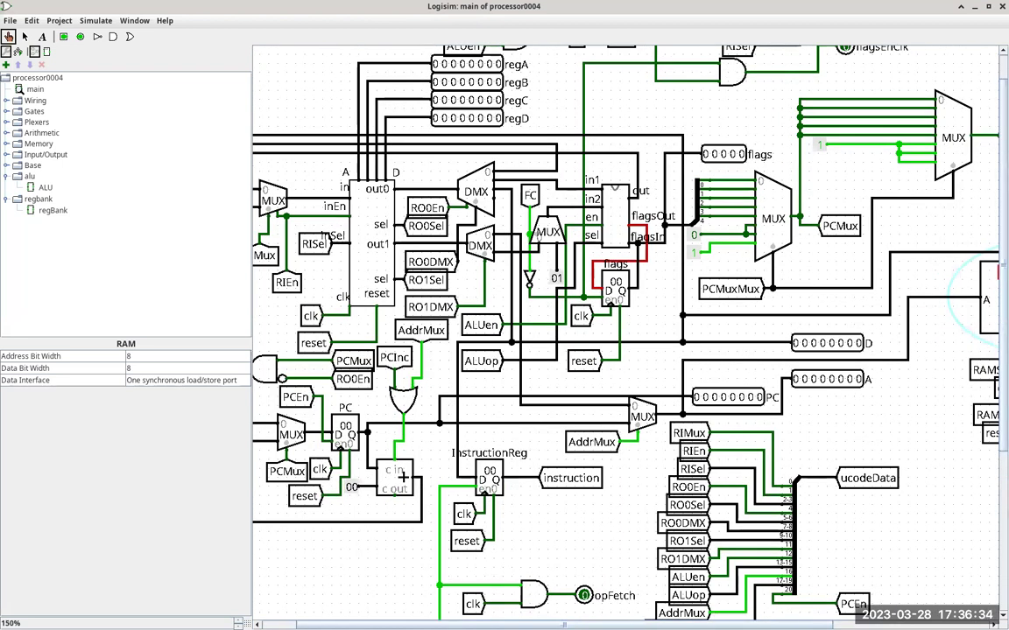
pyautogui.hscroll(5, 625, 332)
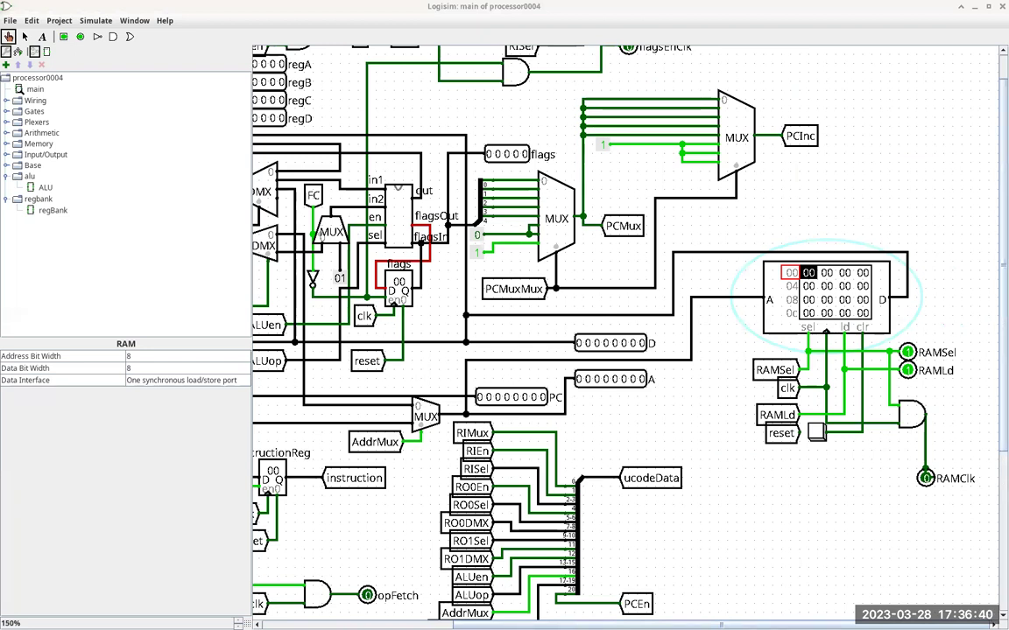
pyautogui.click(809, 274)
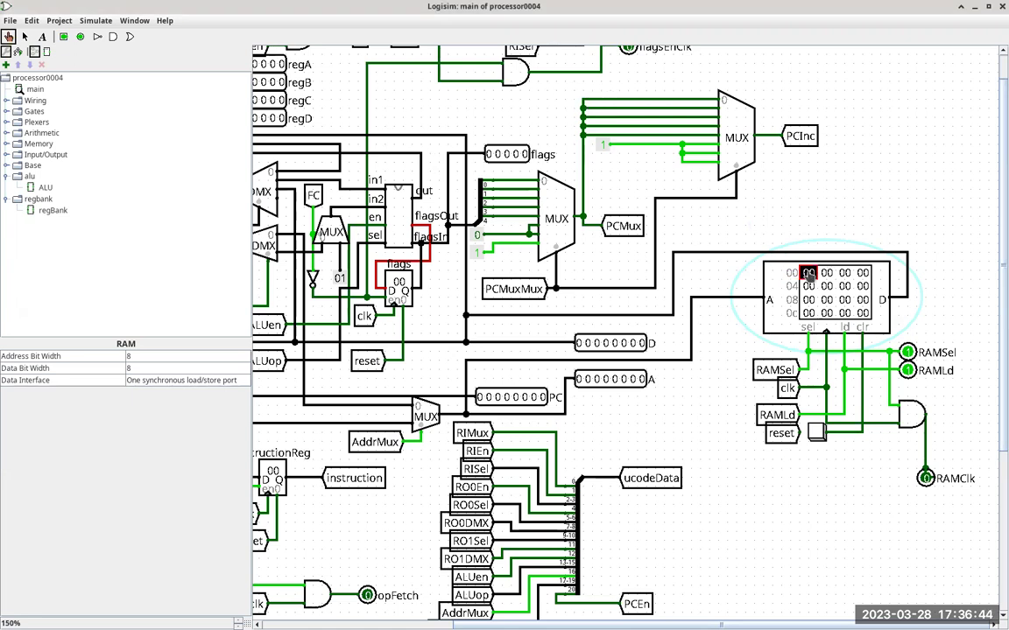
pyautogui.write('58')
pyautogui.click(827, 273)
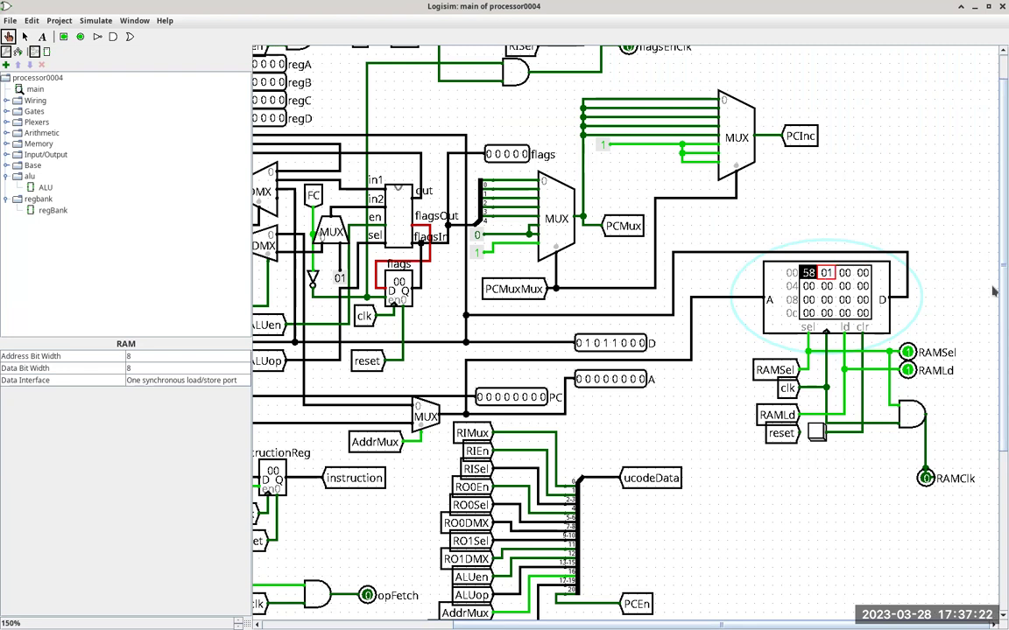
# Examine the microcode section and probe the PC input and the output wires of the multiplexer controlled by AddrMux.
pyautogui.scroll(-4, 985, 351)
pyautogui.scroll(-3, 993, 389)
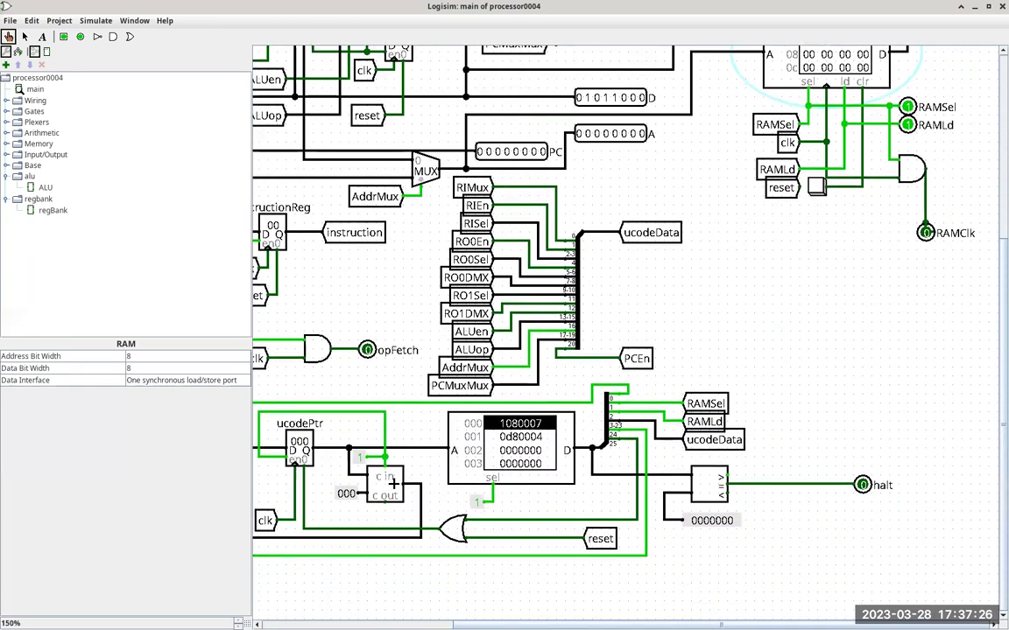
pyautogui.hscroll(-4, 861, 605)
pyautogui.hscroll(-3, 861, 604)
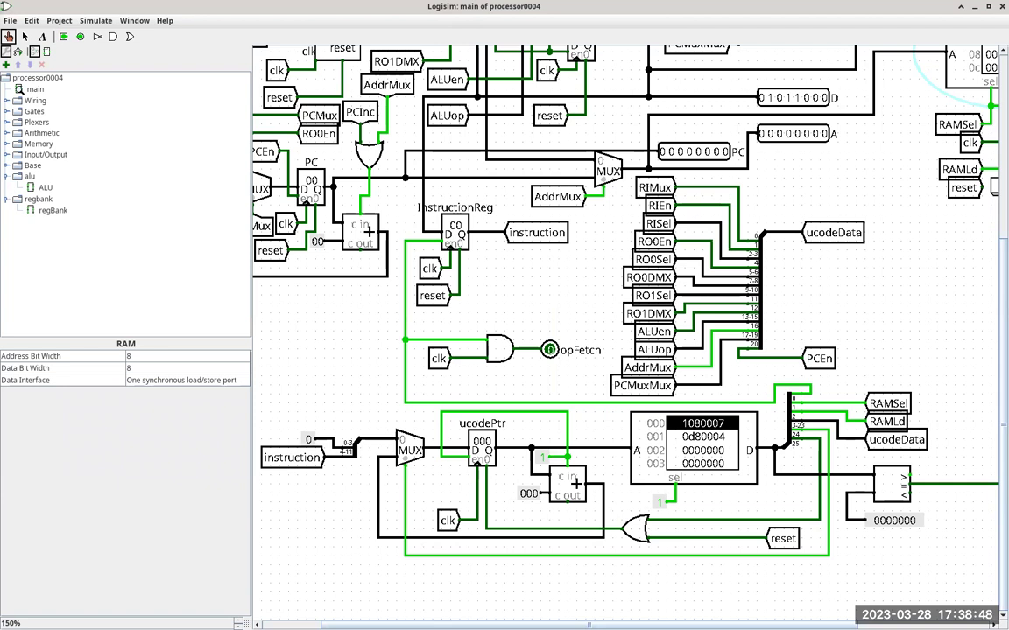
pyautogui.hscroll(-3, 885, 552)
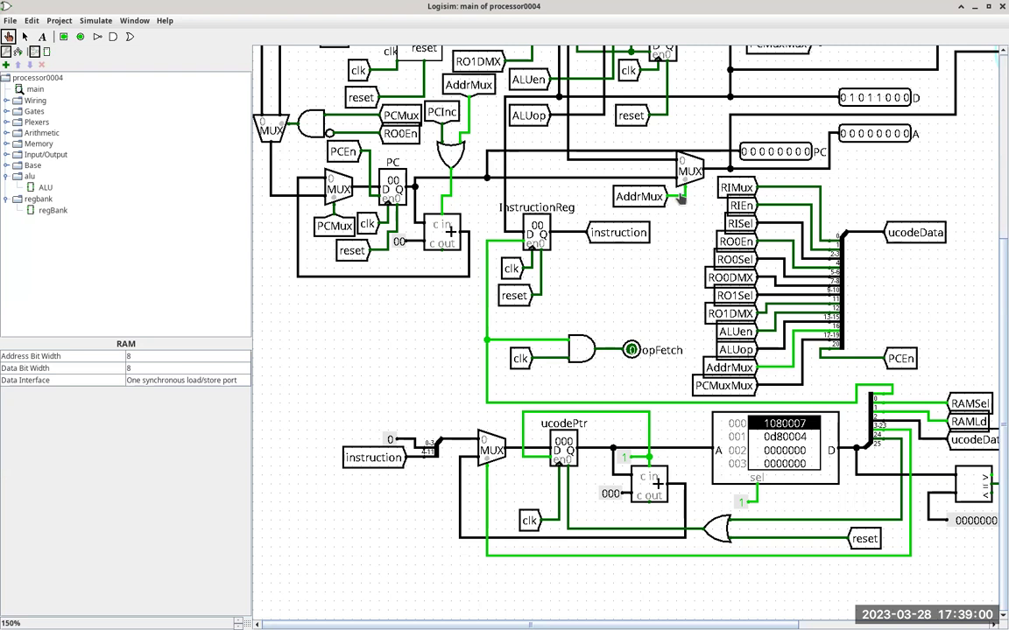
pyautogui.moveTo(685, 198); pyautogui.dragTo(687, 181)
pyautogui.click(670, 179)
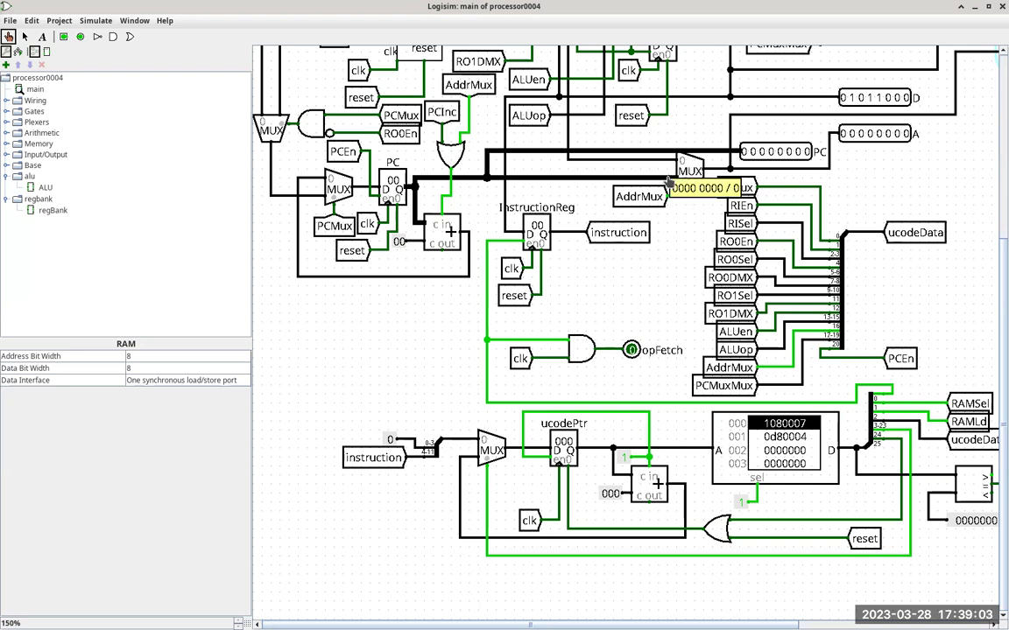
pyautogui.click(714, 172)
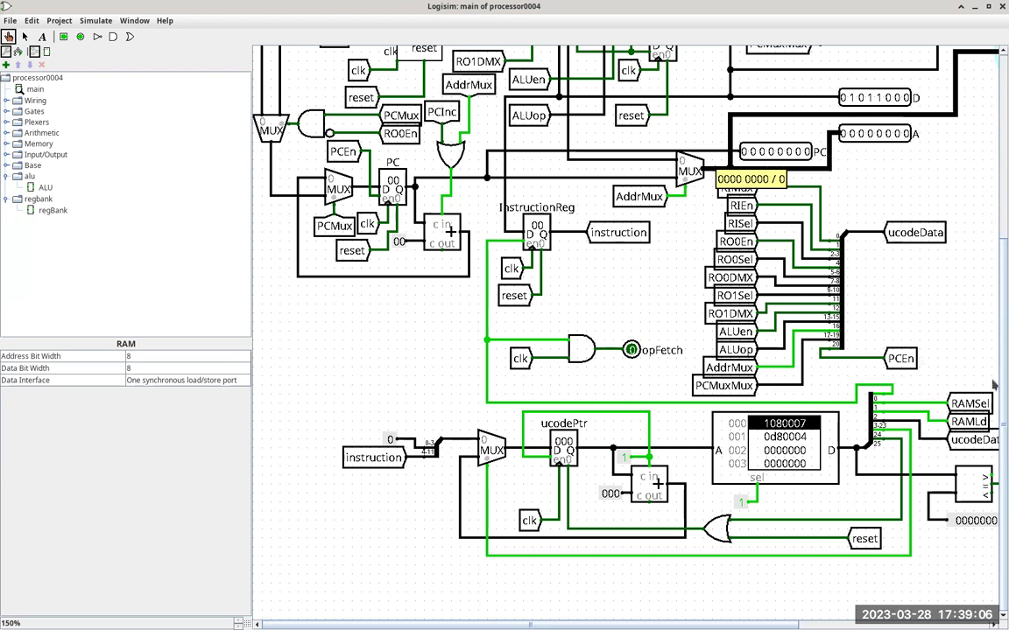
# Follow the address bus to the RAM and inspect the RAM's data output wire.
pyautogui.scroll(1, 994, 381)
pyautogui.scroll(1, 994, 381)
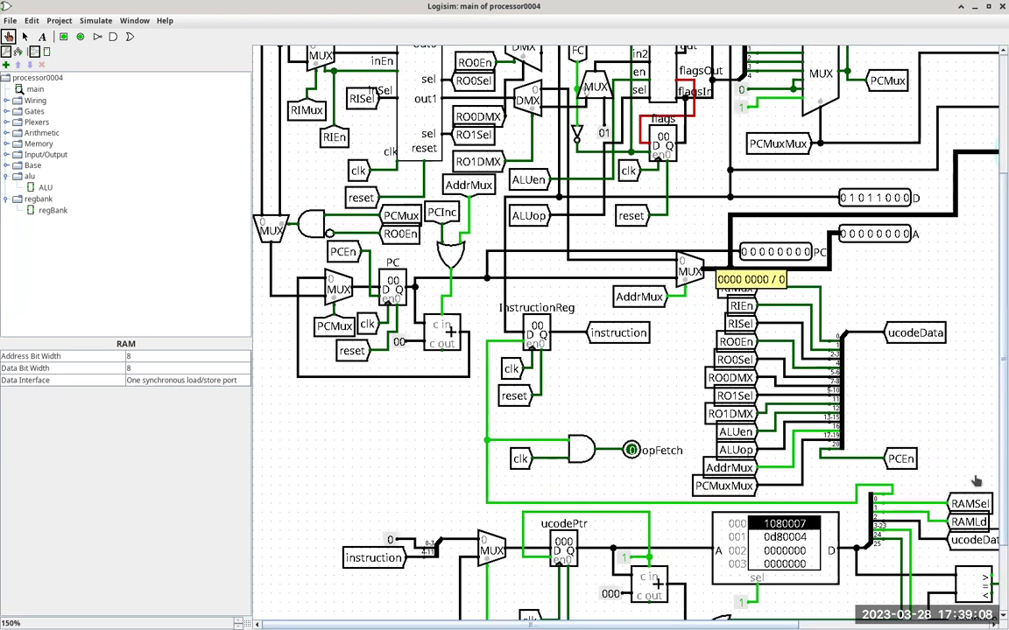
pyautogui.hscroll(5, 885, 553)
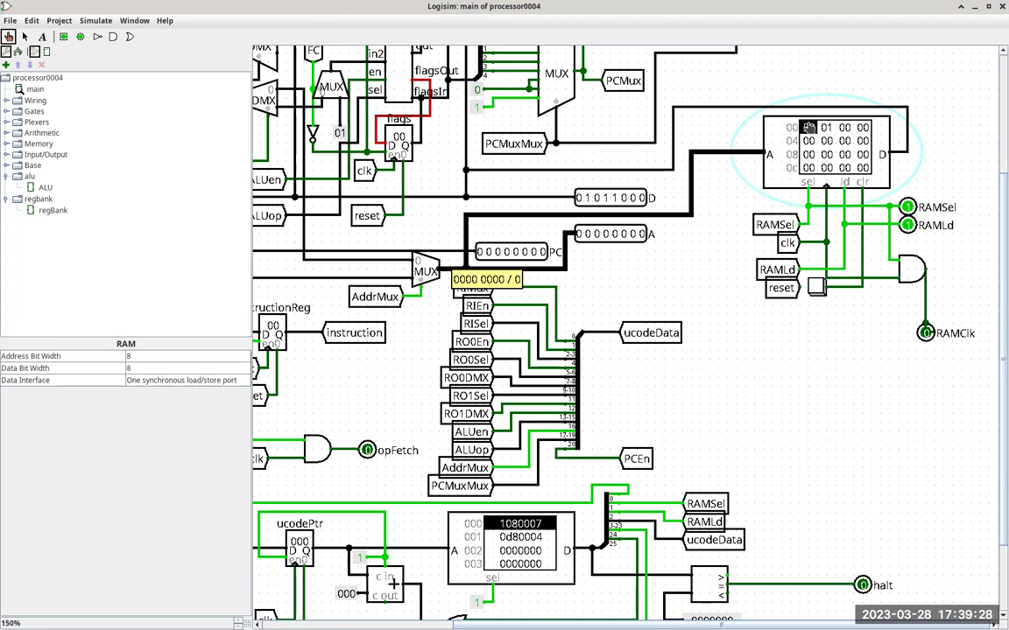
pyautogui.moveTo(708, 115)
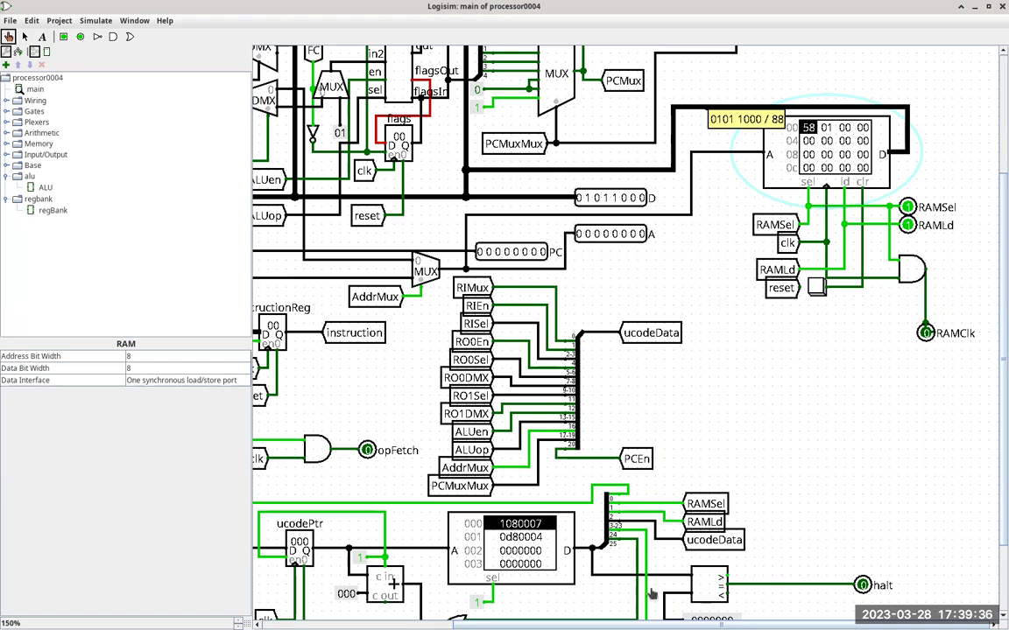
# Advance the clock two ticks to load the opcode into the instruction register, and inspect the wire feeding the PC register.
pyautogui.hscroll(-5, 451, 349)
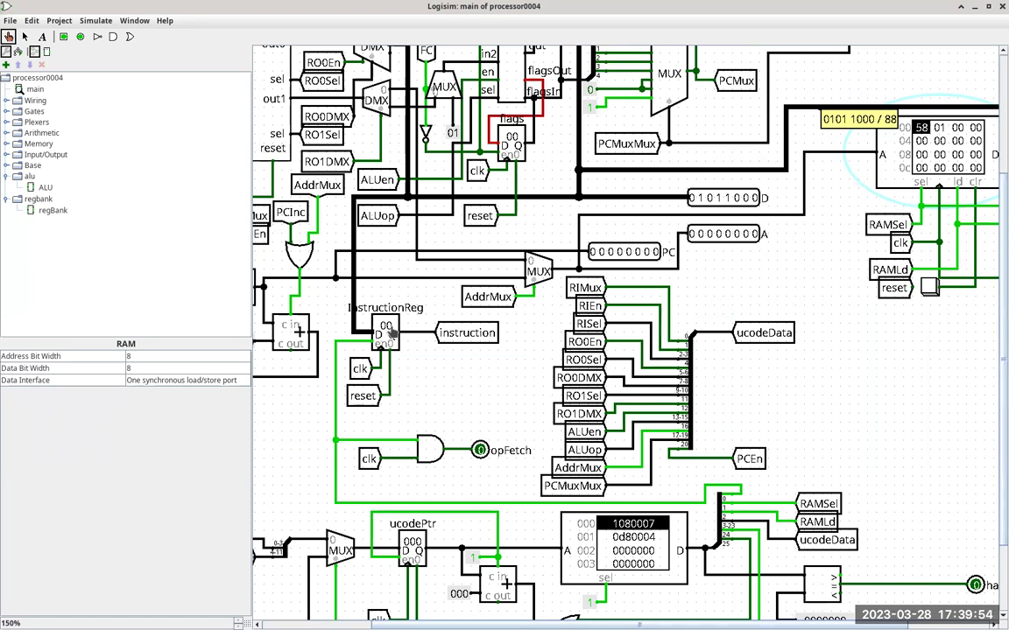
pyautogui.hotkey('ctrl', 't')
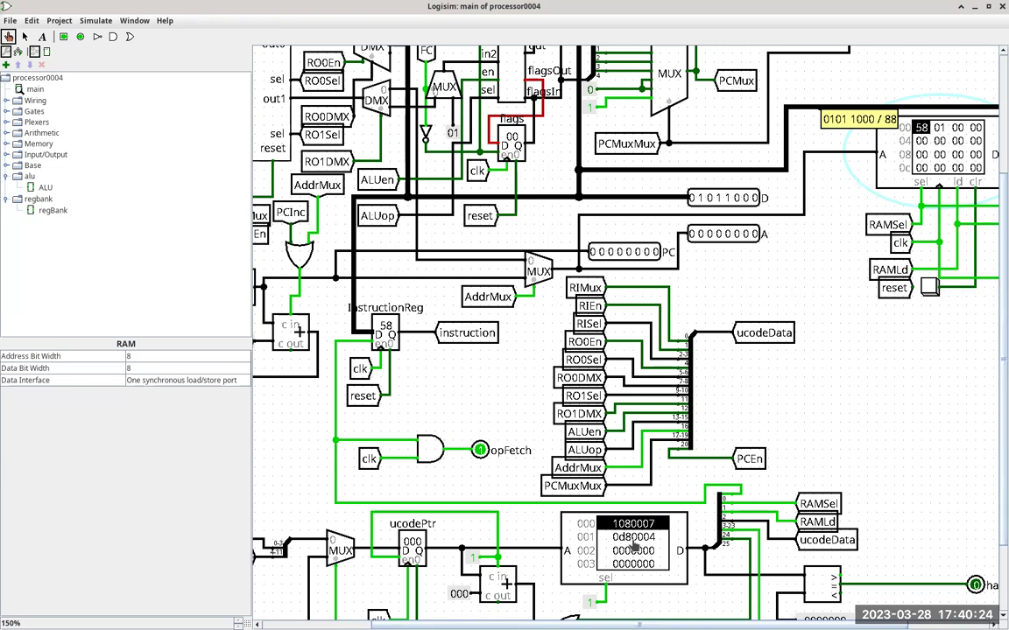
pyautogui.hotkey('ctrl', 't')
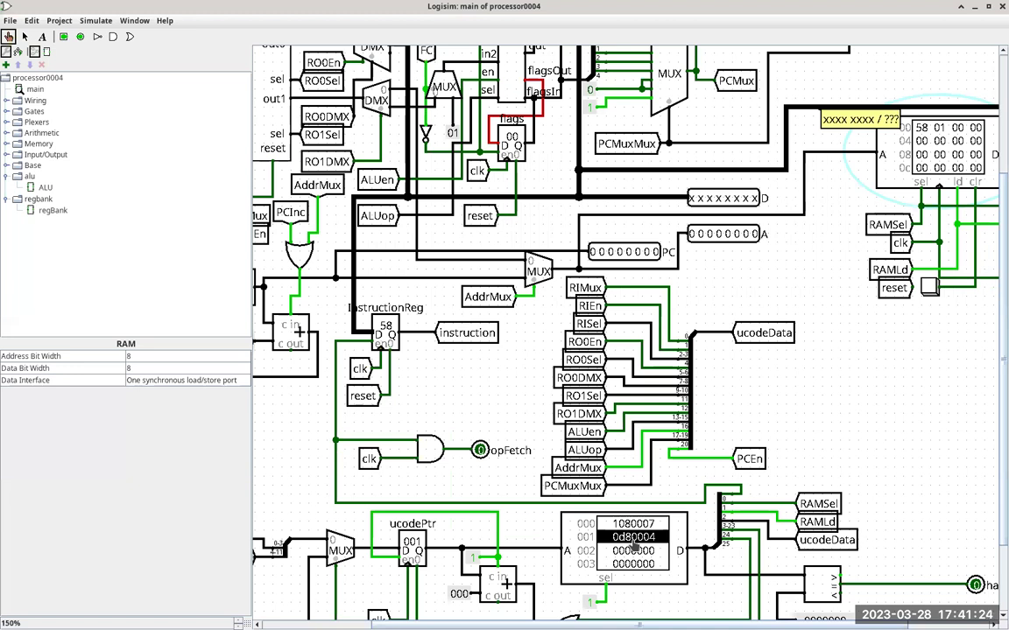
pyautogui.hscroll(-5, 640, 594)
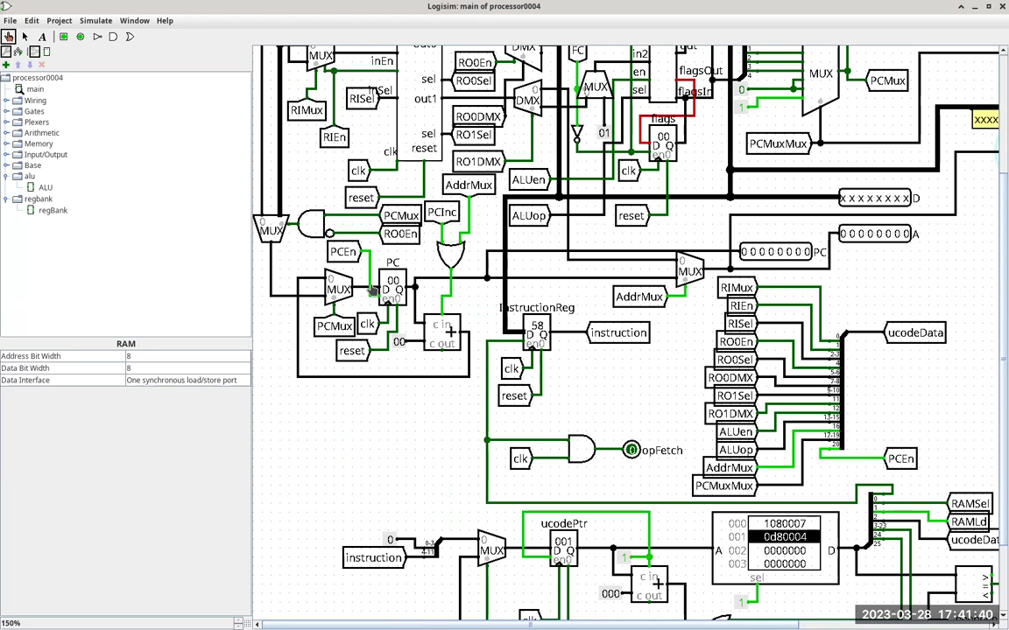
pyautogui.moveTo(360, 291)
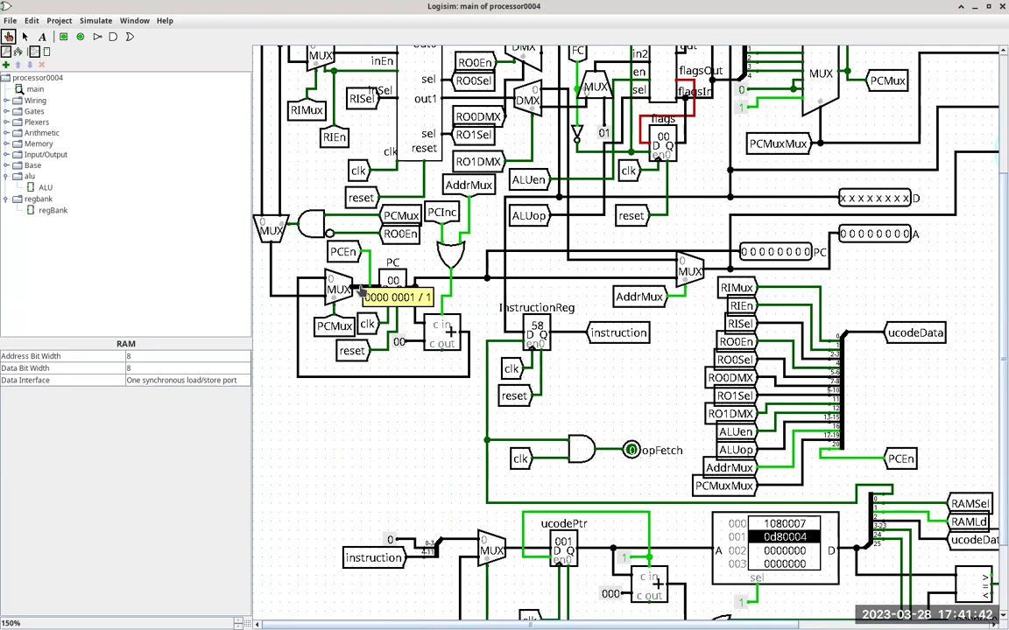
# Probe the adder output wire feeding the PC multiplexer, and advance the clock two ticks to increment the PC and load the microcode pointer from the instruction.
pyautogui.click(313, 279)
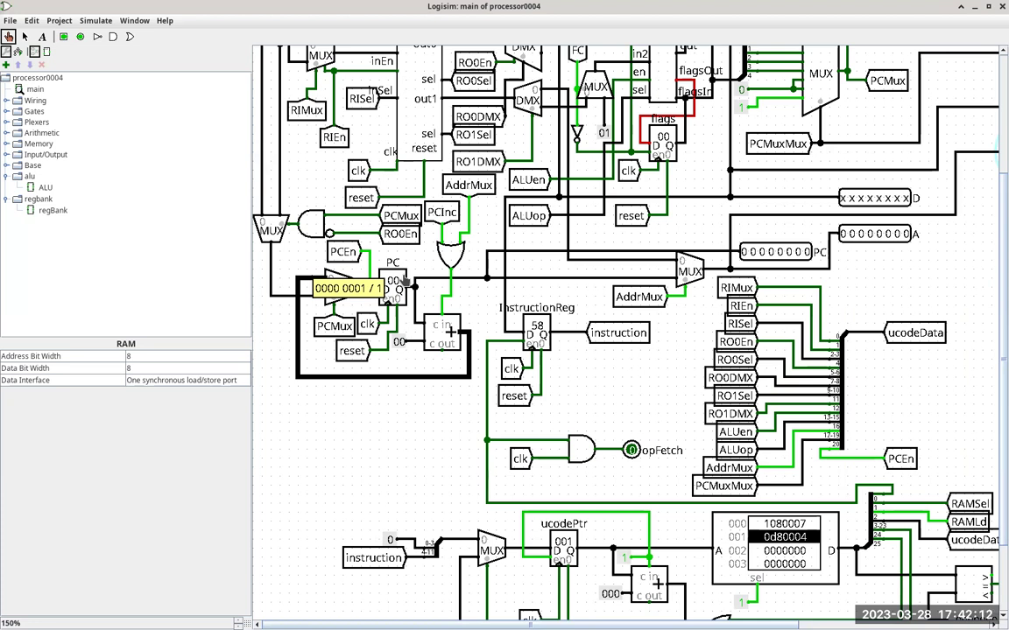
pyautogui.hotkey('ctrl', 't')
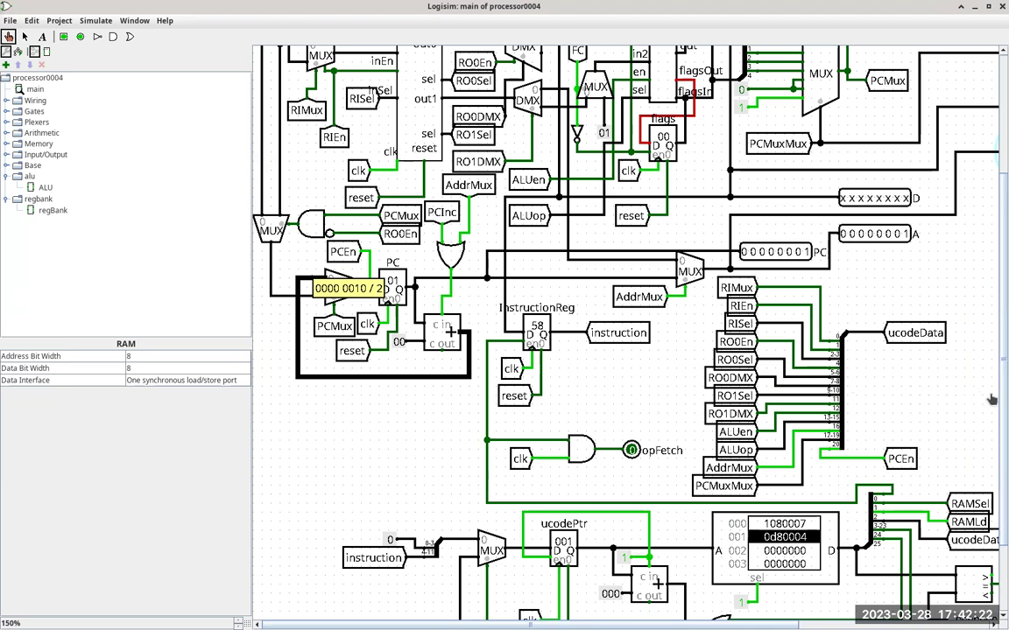
pyautogui.scroll(-3, 993, 403)
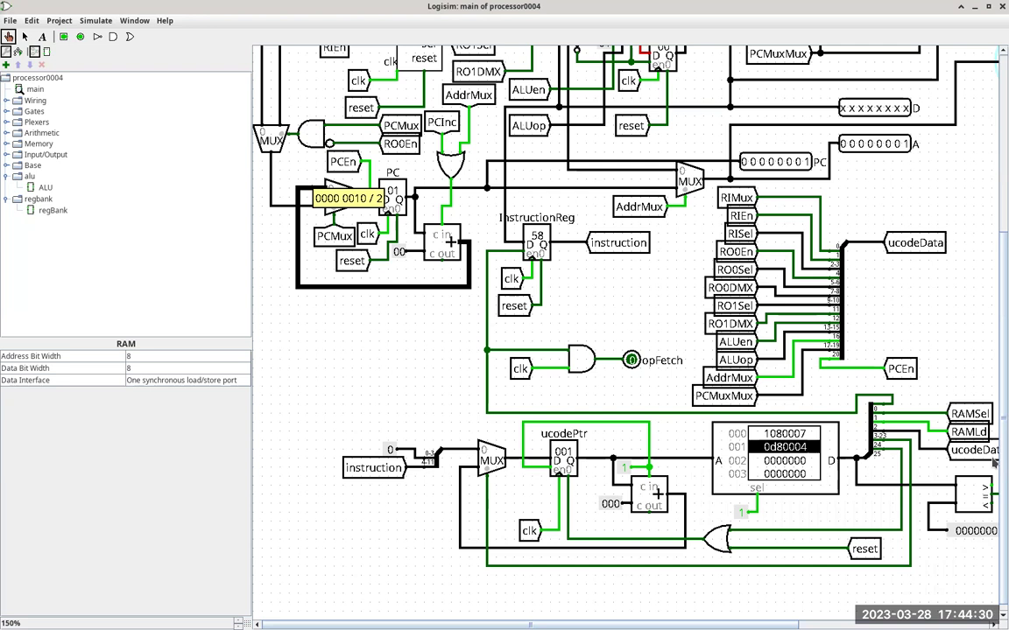
pyautogui.hotkey('ctrl', 't')
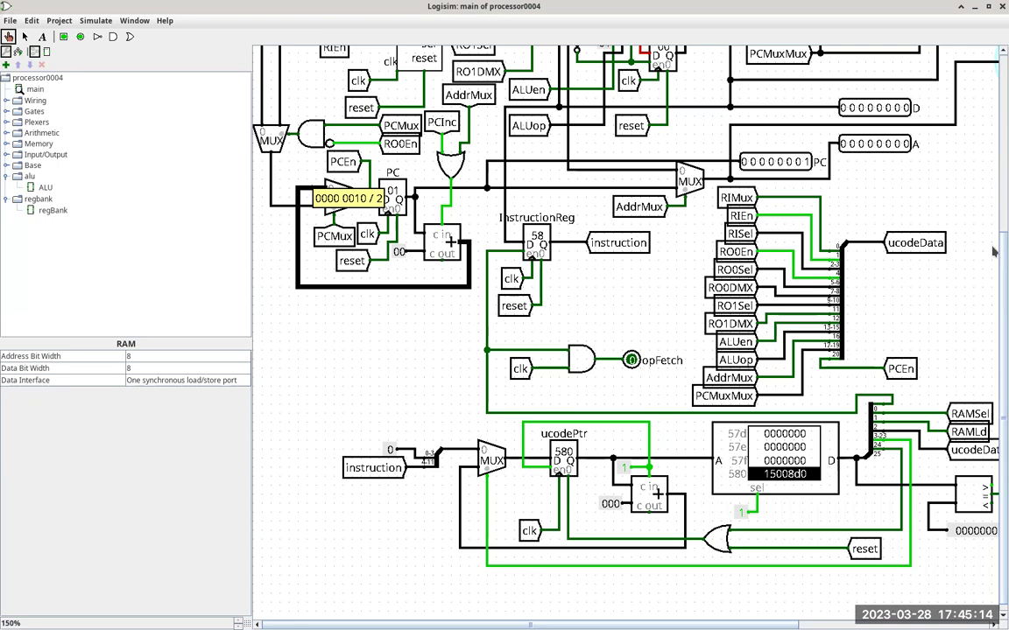
# Inspect the PC register and check the RAM contents in the main circuit.
pyautogui.scroll(10, 992, 253)
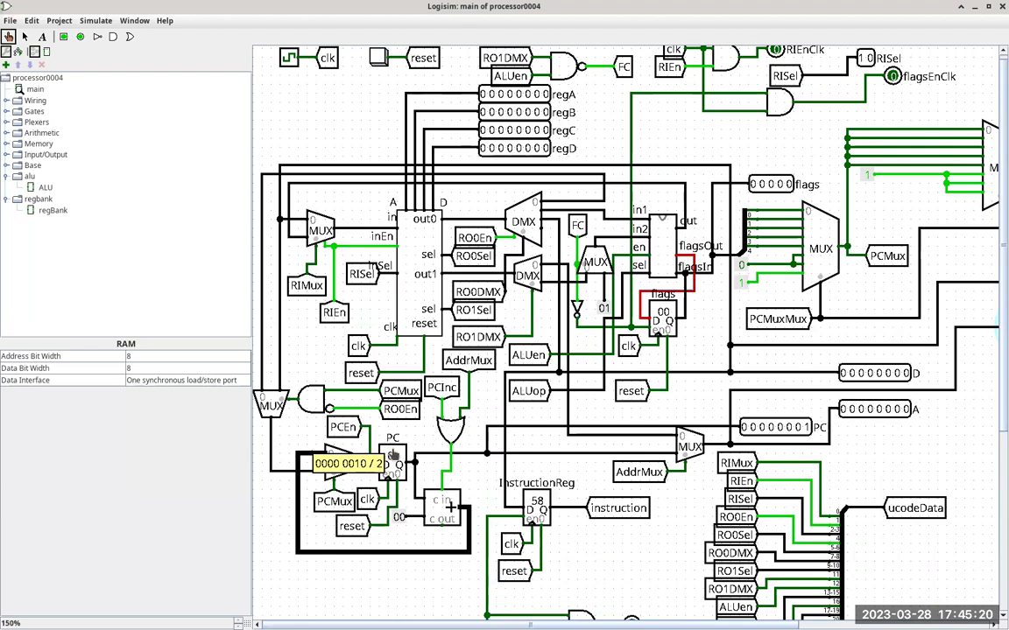
pyautogui.click(392, 456)
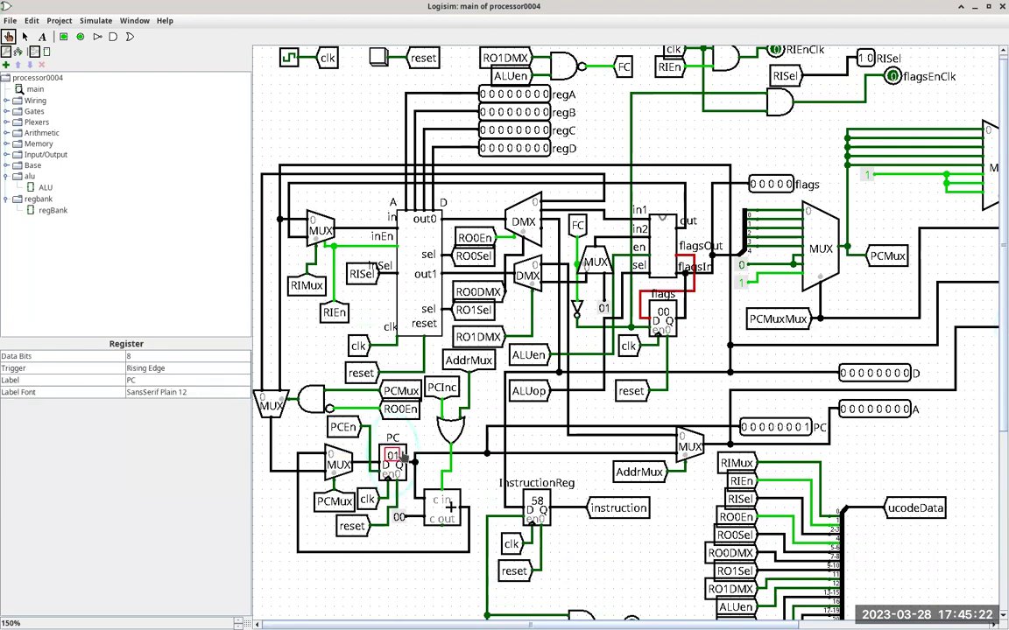
pyautogui.click(401, 456)
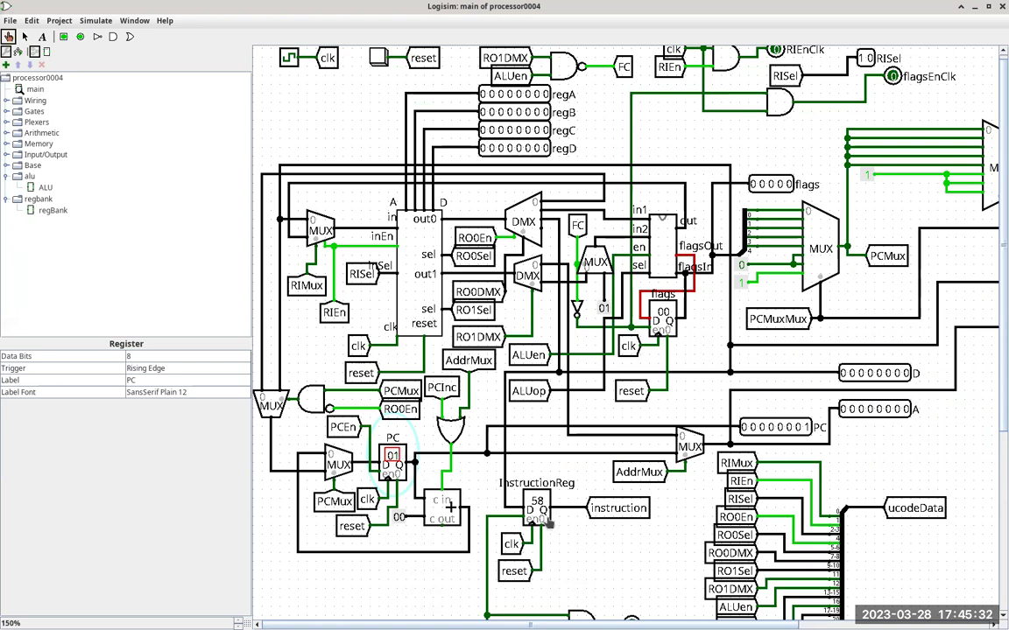
pyautogui.hscroll(5, 850, 424)
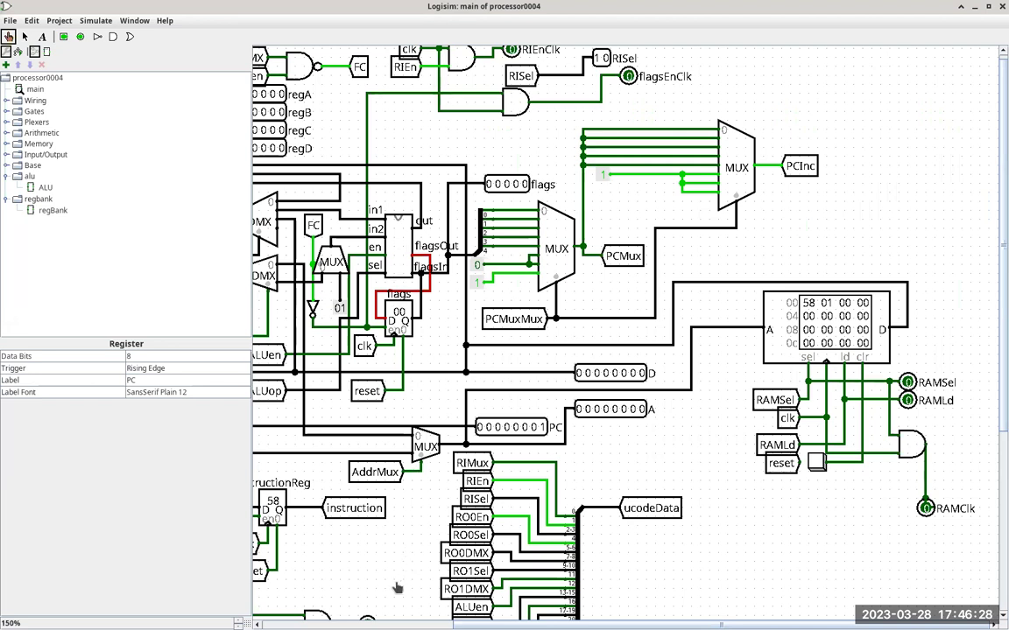
pyautogui.hscroll(-5, 377, 490)
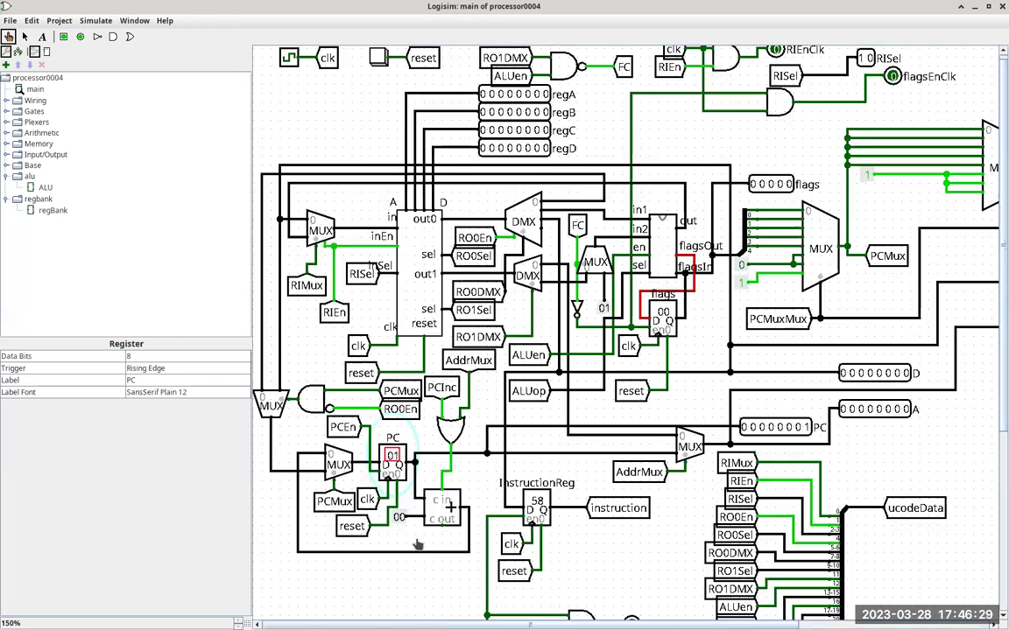
# Inspect the regBank block, probing its input wire, the RIMux multiplexer's upper input, the RO0DMX select wire and the out0 wire.
pyautogui.click(410, 272)
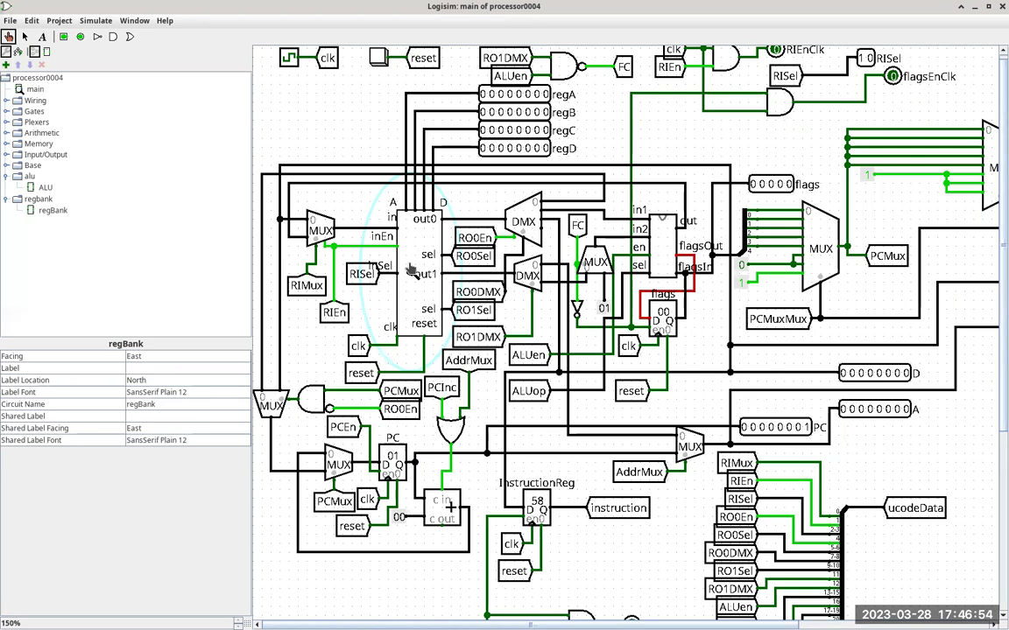
pyautogui.click(355, 230)
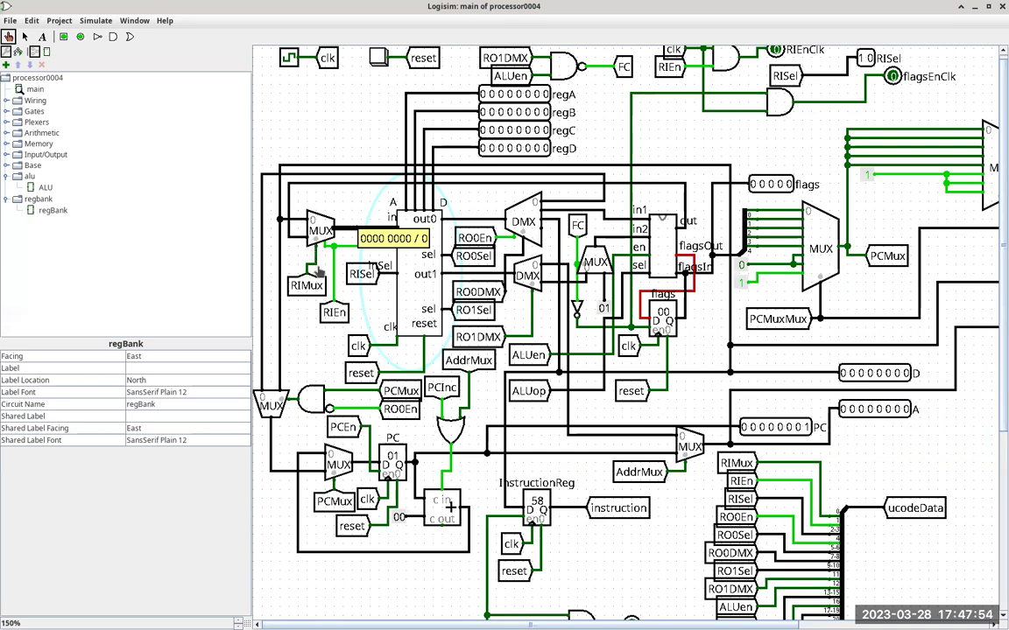
pyautogui.click(297, 223)
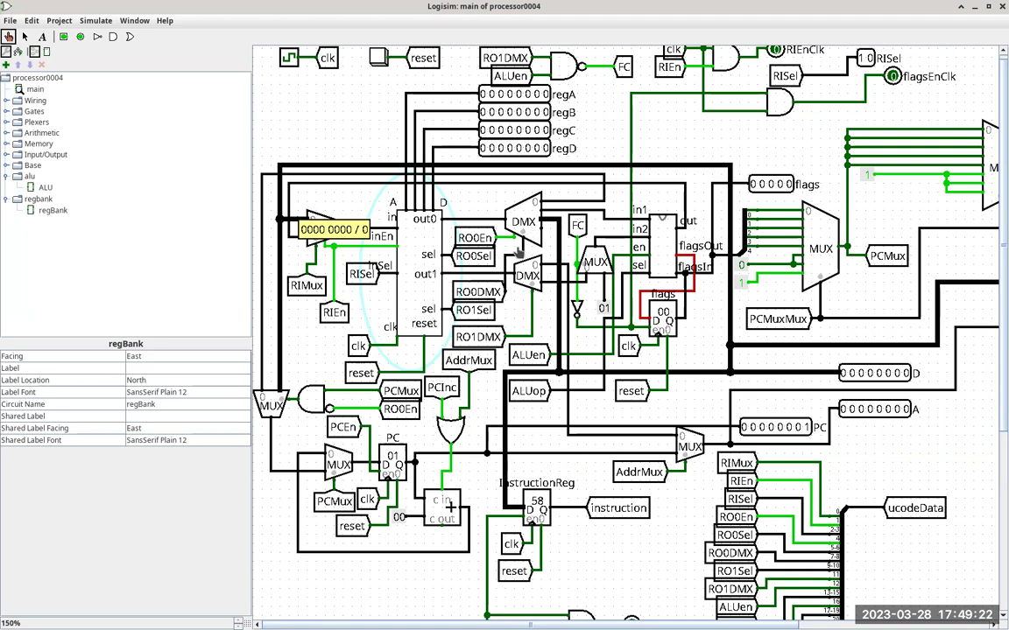
pyautogui.moveTo(513, 256)
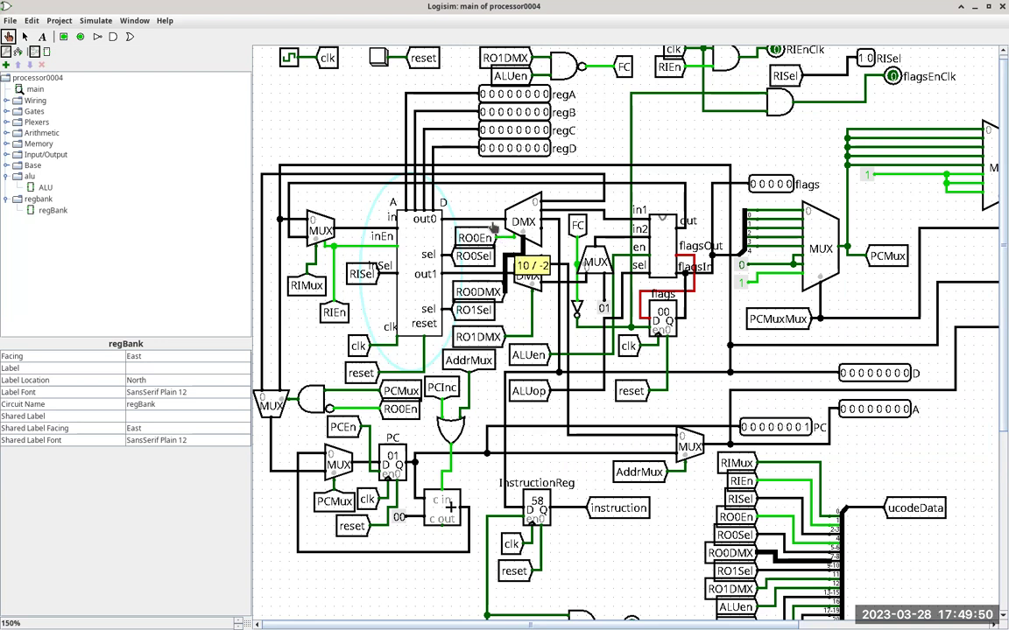
pyautogui.moveTo(496, 221)
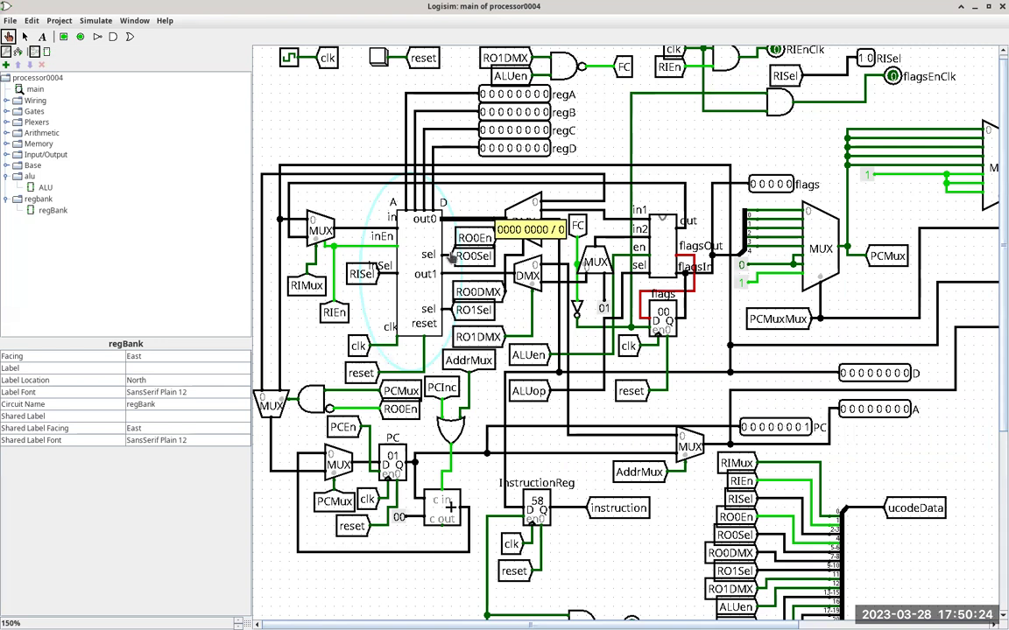
# View the regBank subcircuit from its instance and probe the regOut0 wire and register A's output wire.
pyautogui.rightClick(419, 264)
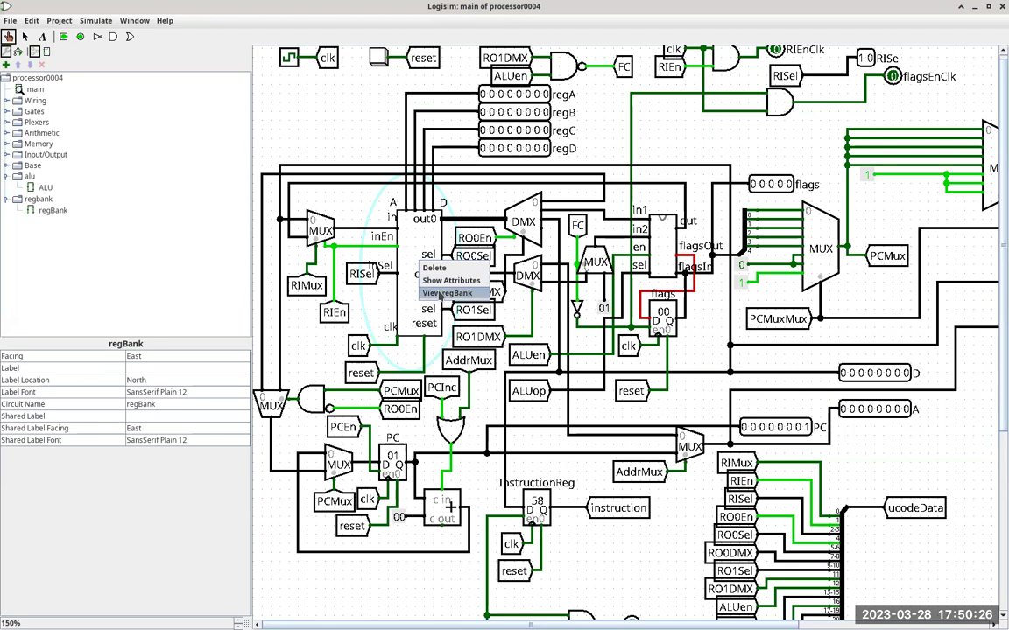
pyautogui.click(442, 295)
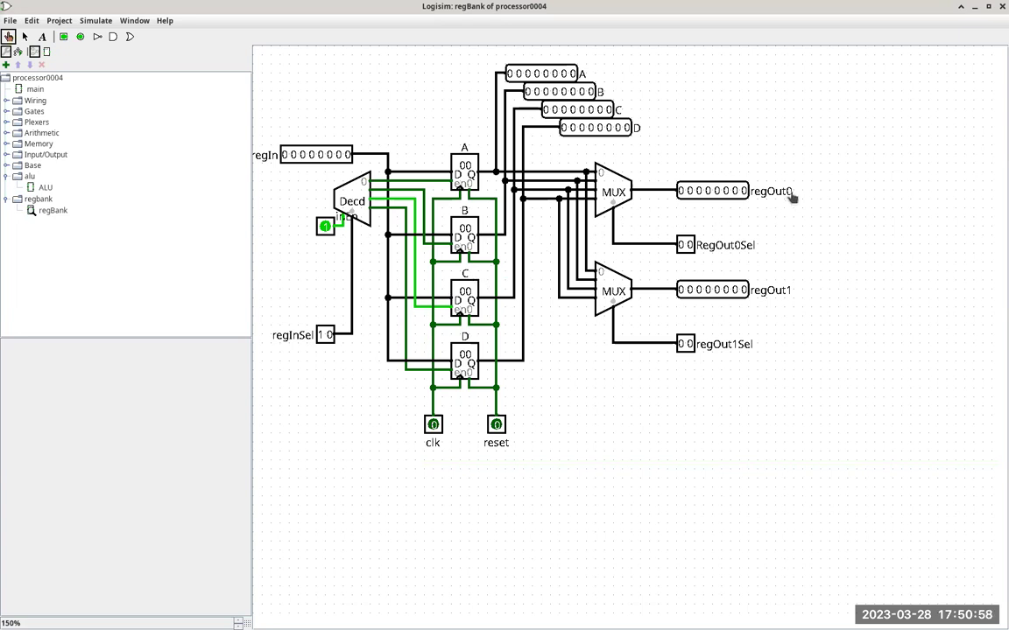
pyautogui.click(659, 191)
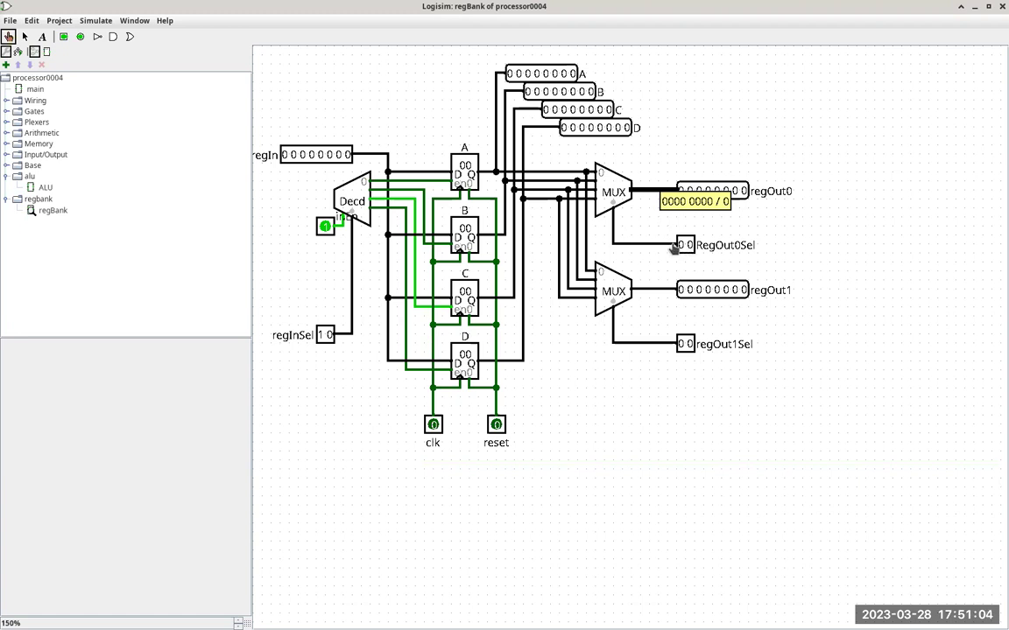
pyautogui.click(548, 173)
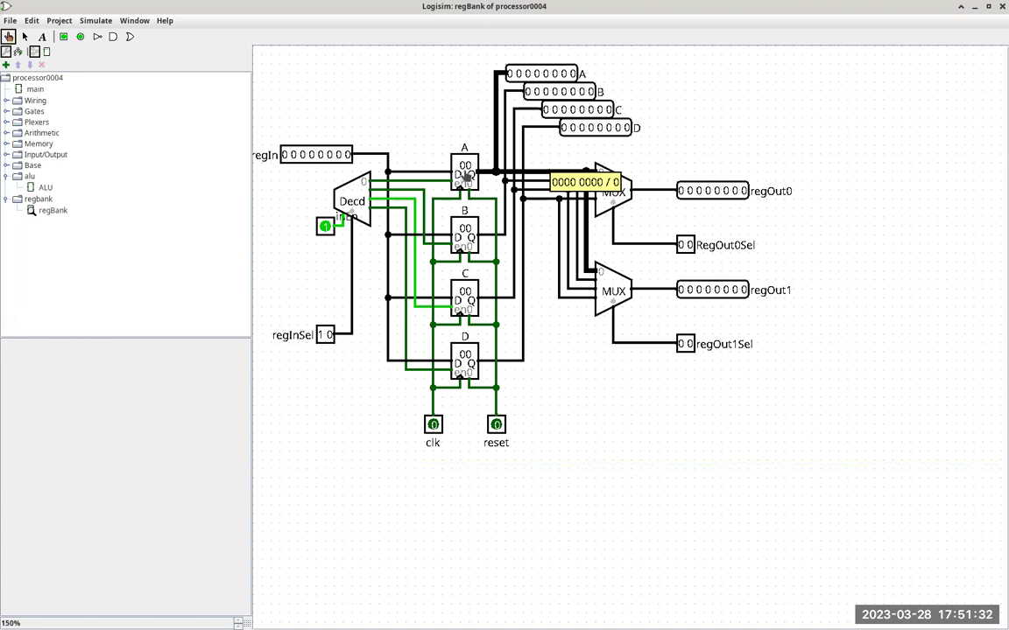
# Set register A to ab and register C to cd, and advance the clock one tick to perform the copy.
pyautogui.click(467, 171)
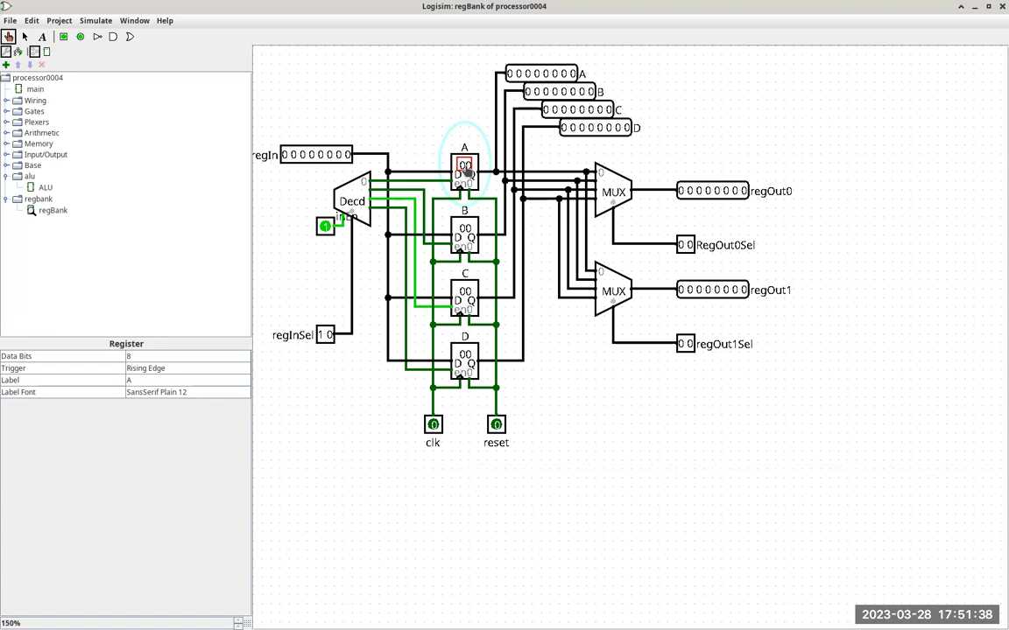
pyautogui.write('b')
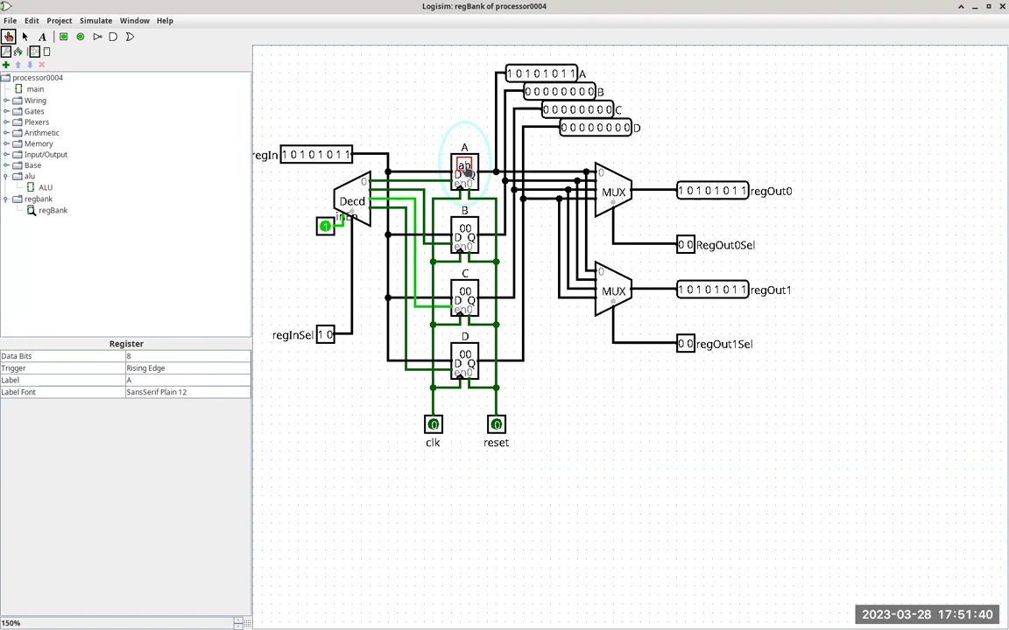
pyautogui.click(465, 299)
pyautogui.write('cd')
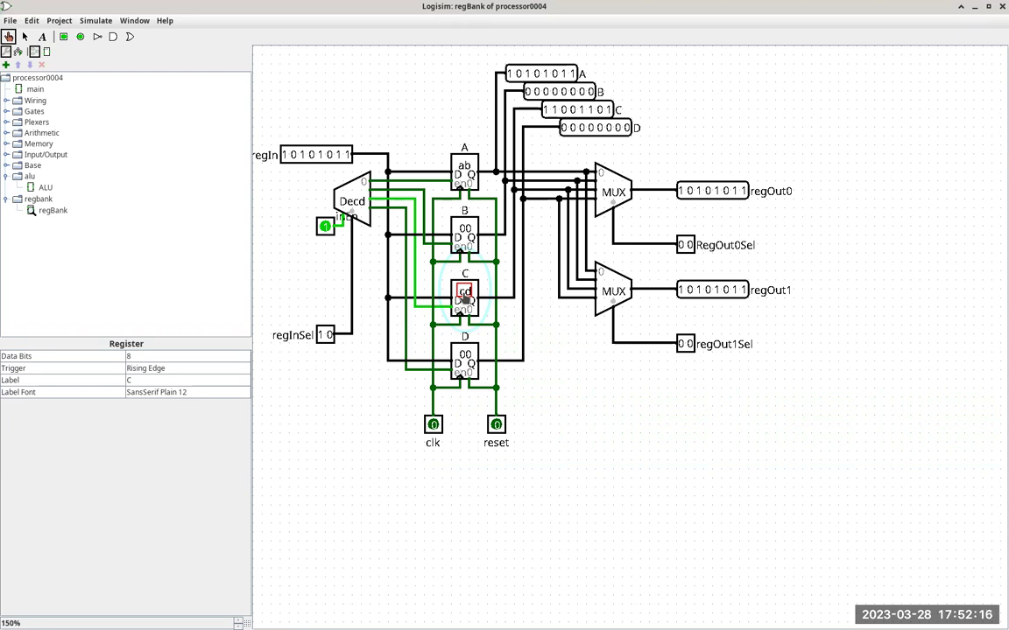
pyautogui.hotkey('ctrl', 't')
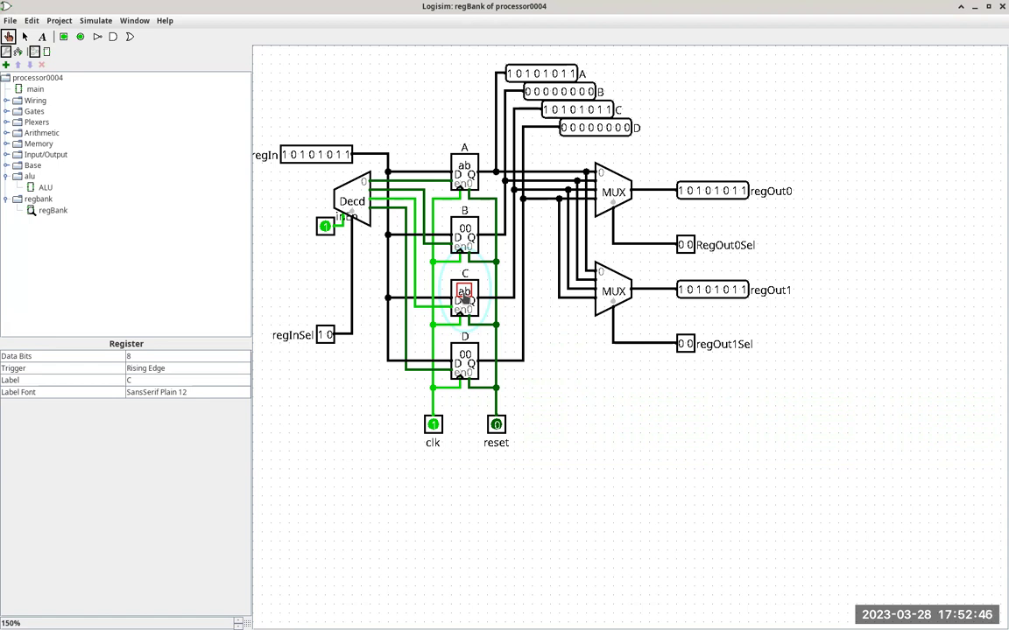
# Check the cpr x,y row in the Google Sheets opcode table, and return to Logisim's main circuit.
pyautogui.hotkey('alt', 'Tab')
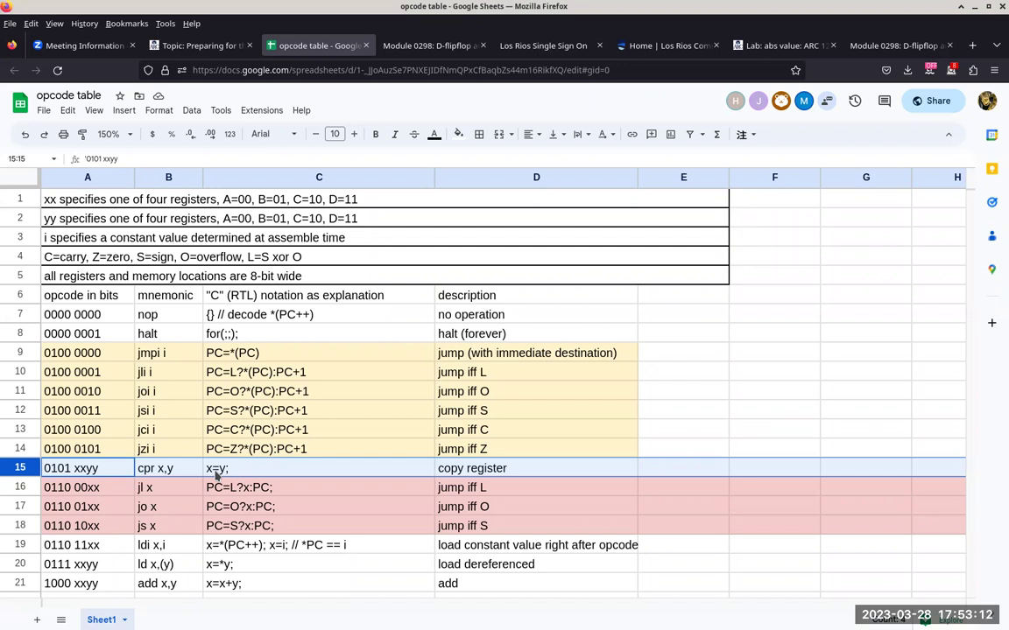
pyautogui.hotkey('alt', 'Tab')
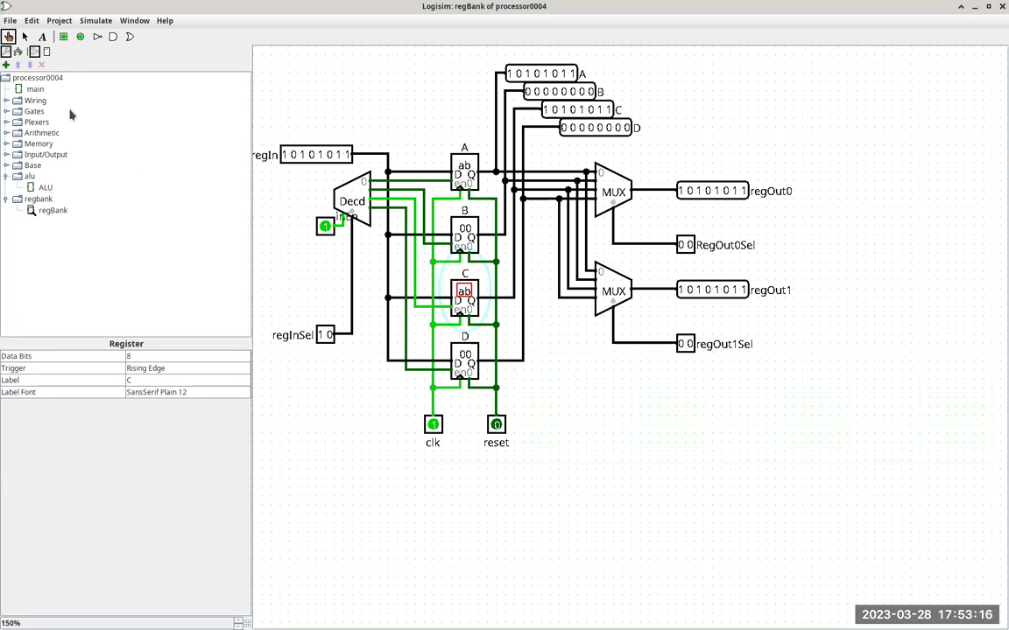
pyautogui.doubleClick(33, 91)
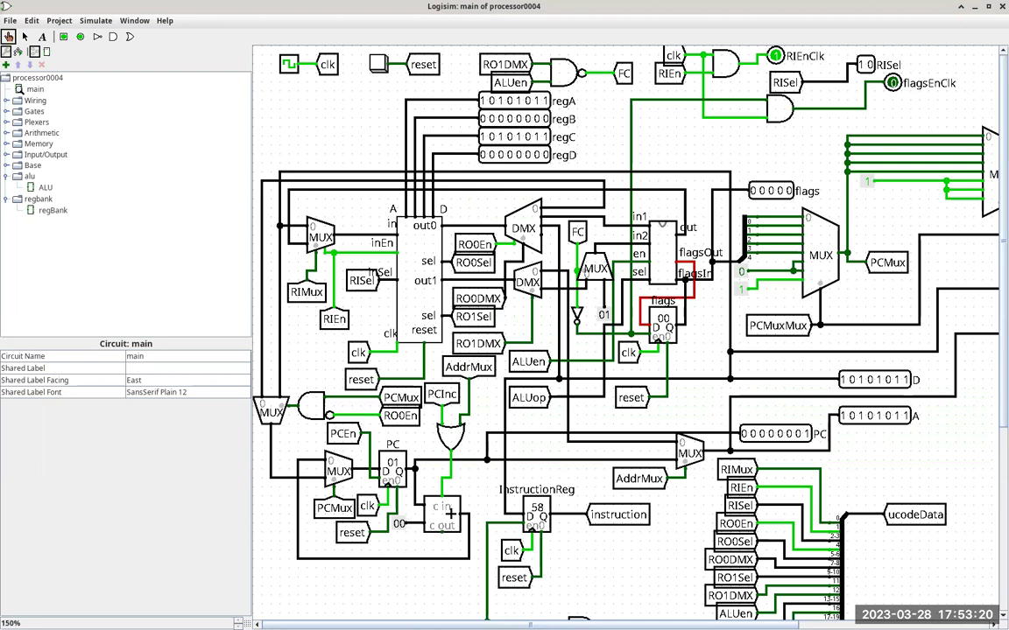
# Open the microcode ROM contents, examine the entries at addresses 580 and 581, and probe the bit 25 wire feeding the microcode pointer's reset OR gate.
pyautogui.hscroll(5, 626, 333)
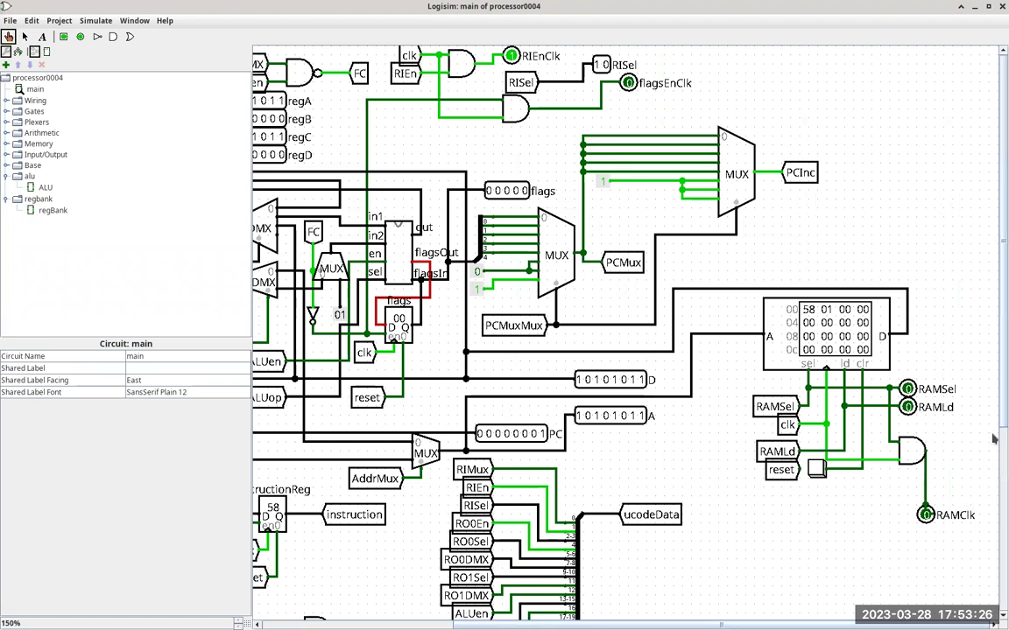
pyautogui.scroll(-5, 994, 441)
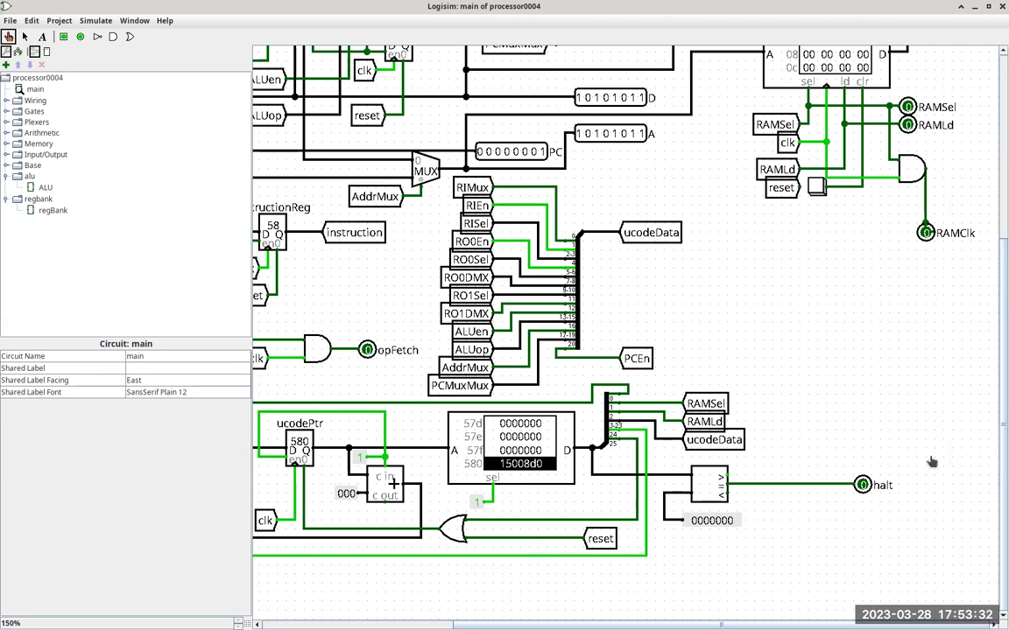
pyautogui.hscroll(-5, 625, 333)
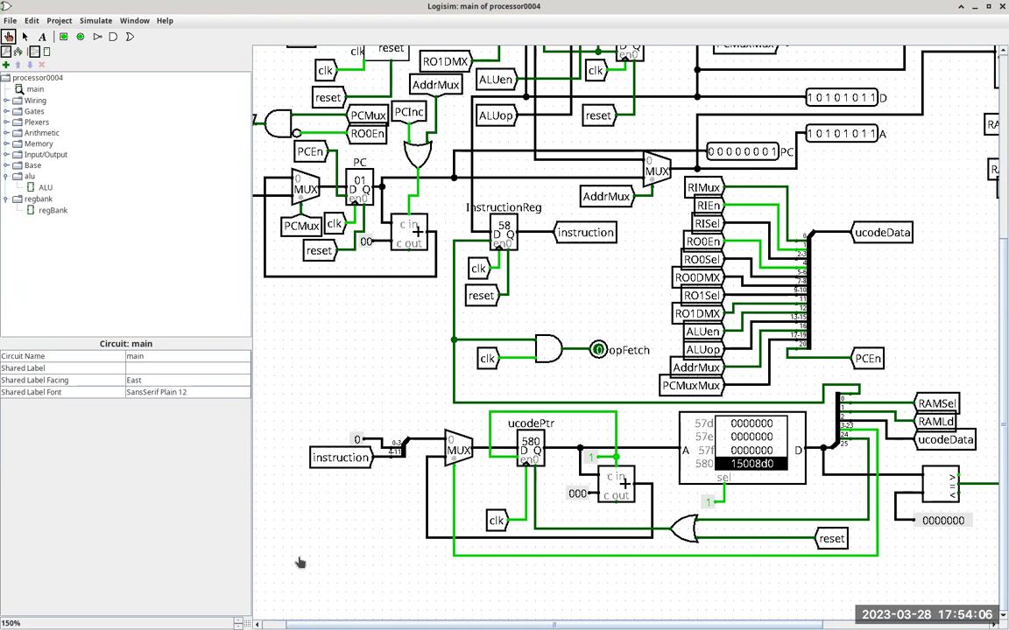
pyautogui.rightClick(735, 445)
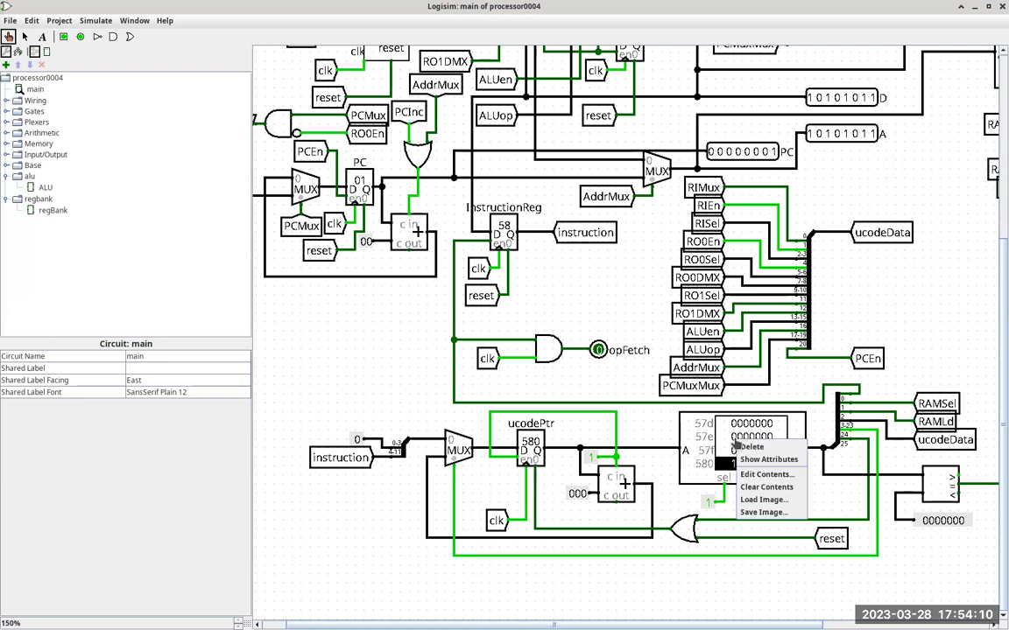
pyautogui.click(749, 476)
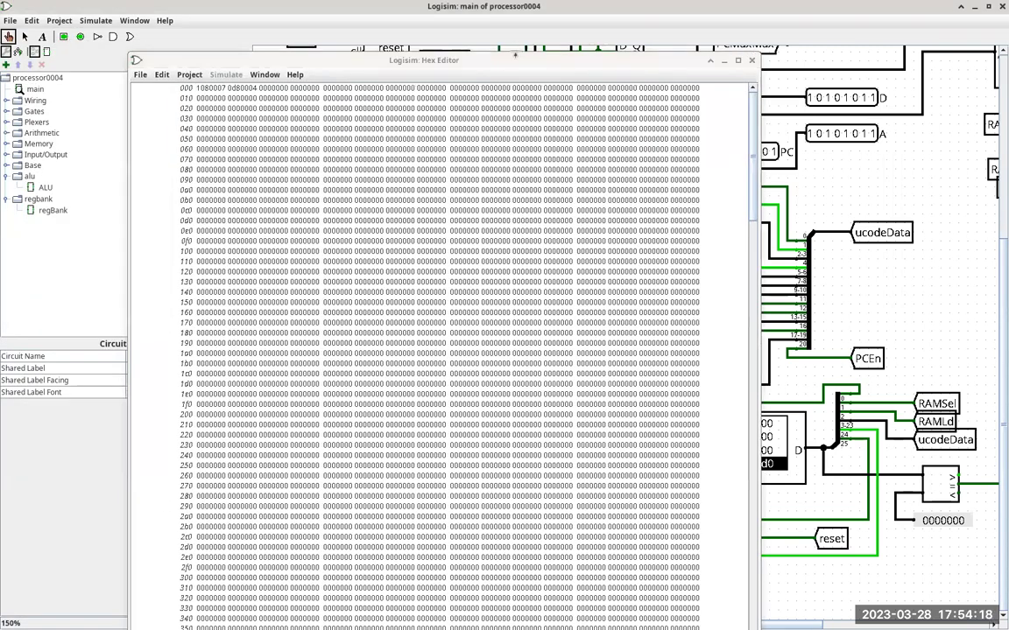
pyautogui.moveTo(515, 55); pyautogui.dragTo(565, 73)
pyautogui.scroll(-16, 299, 214)
pyautogui.scroll(-6, 299, 214)
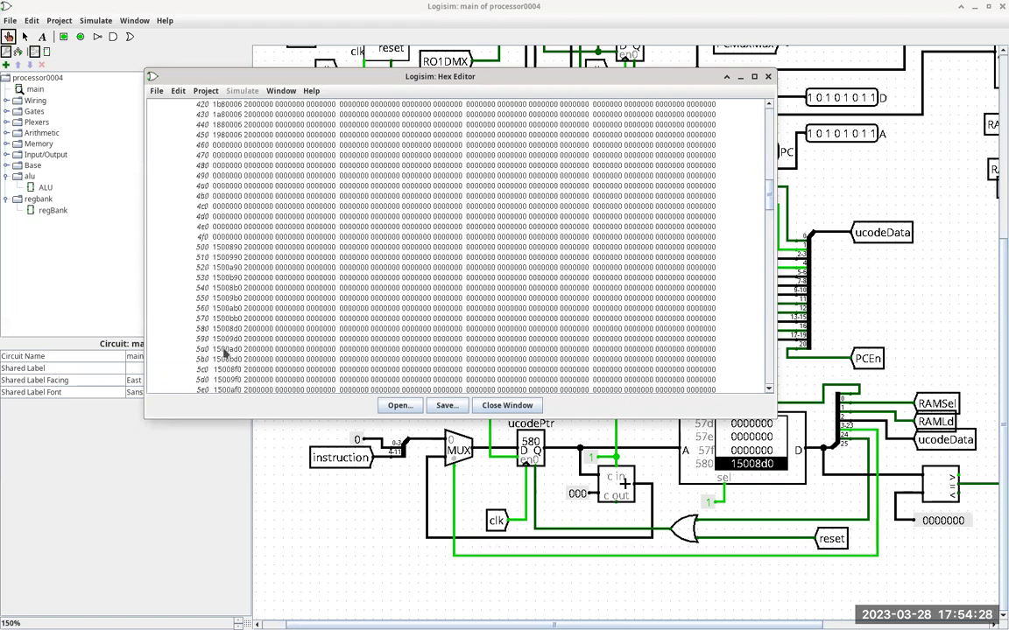
pyautogui.click(227, 329)
pyautogui.click(255, 330)
pyautogui.click(566, 18)
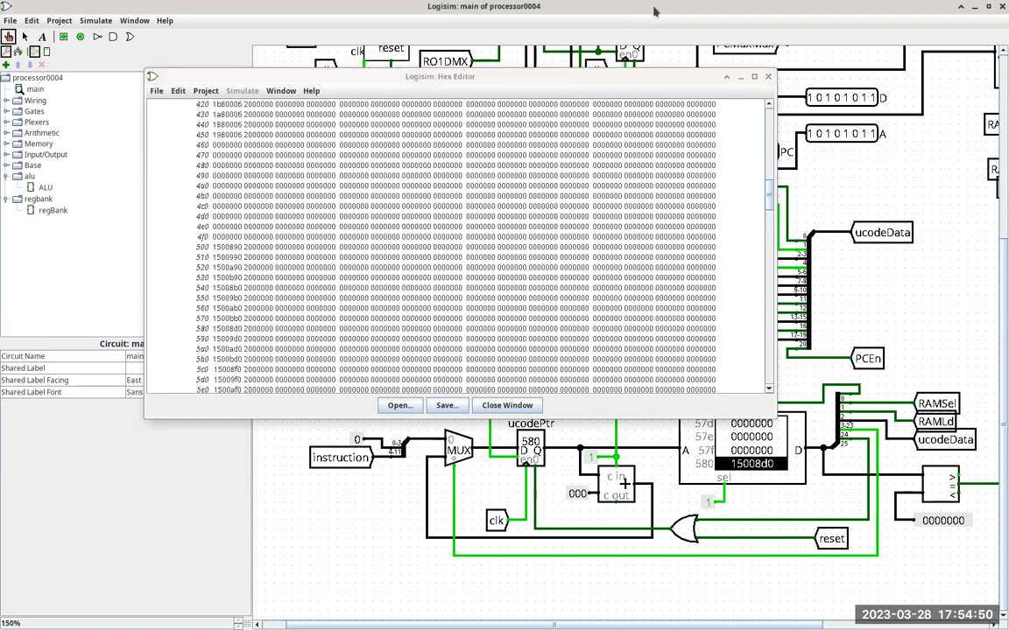
pyautogui.click(860, 445)
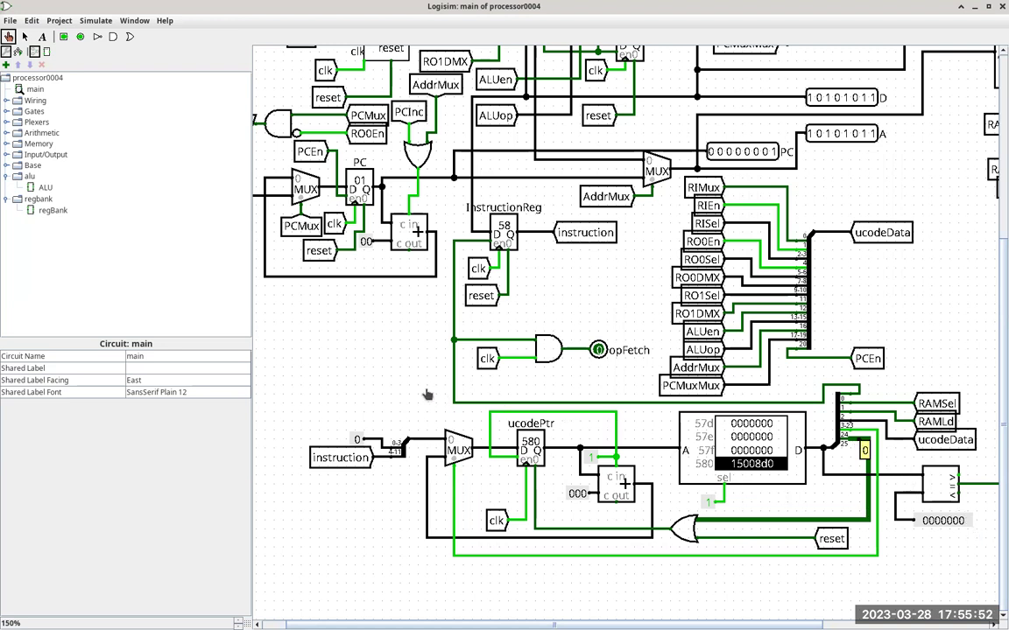
# Advance the clock one tick to finish the cpr instruction, and switch to the opcode table in Google Sheets.
pyautogui.hotkey('ctrl', 'r')
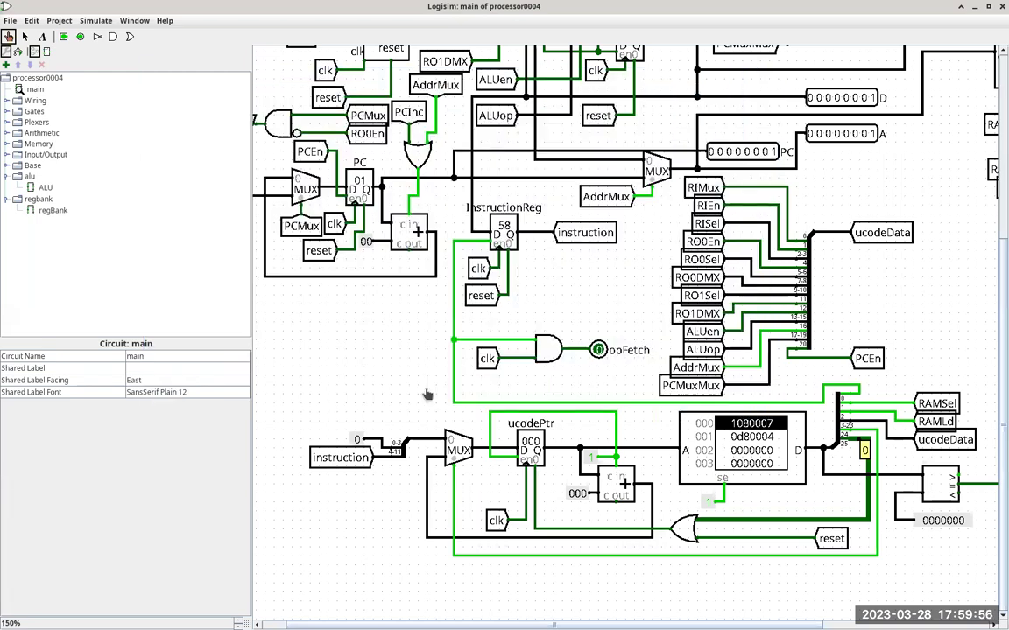
pyautogui.hotkey('alt', 'Tab')
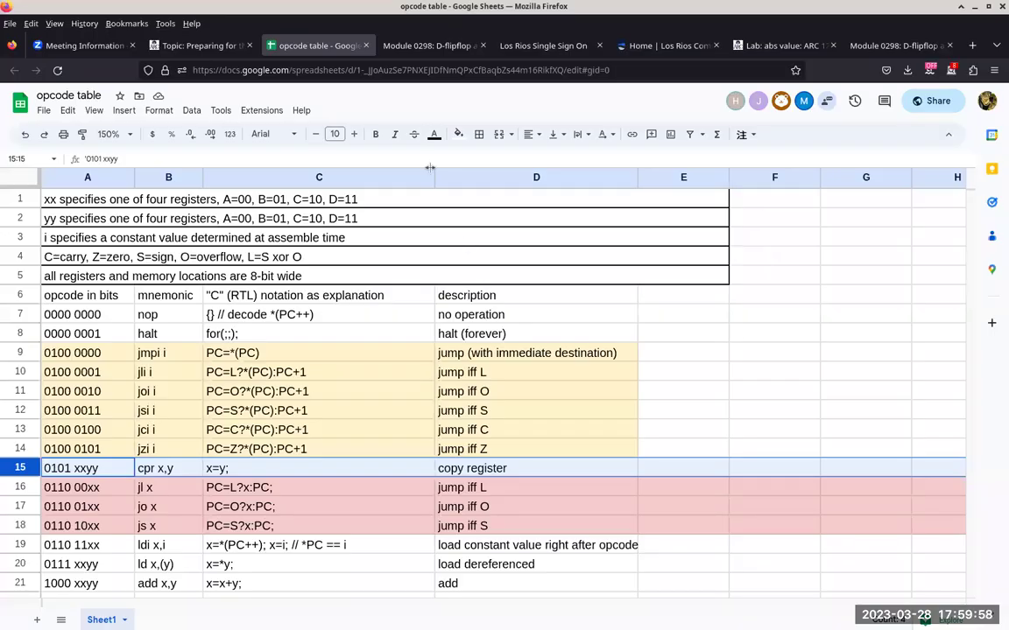
# Switch to the Canvas course home page and find the TTP explained (sort of) item in the module list.
pyautogui.click(199, 51)
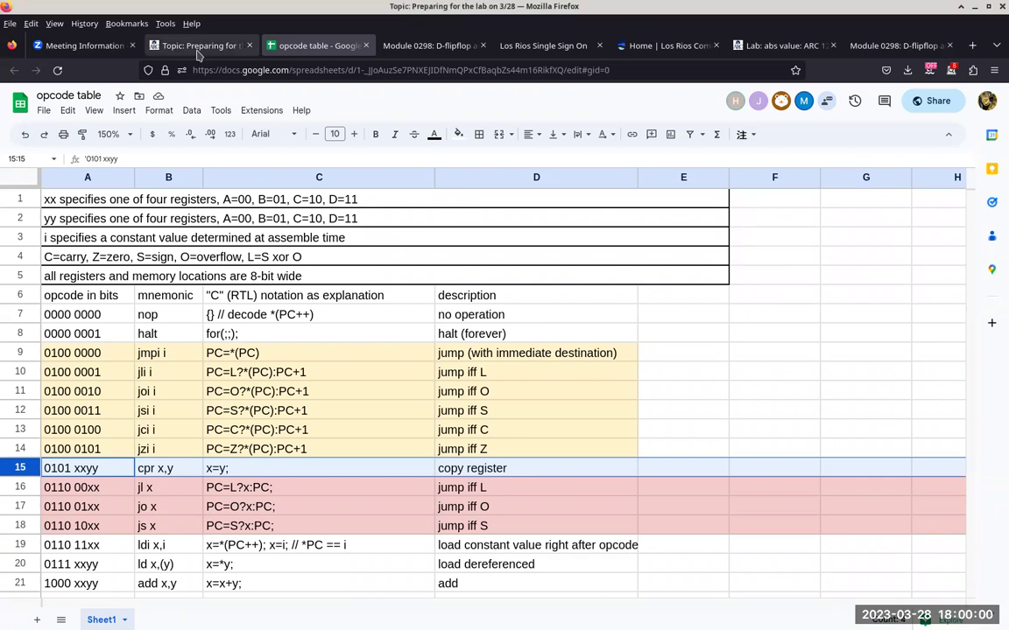
pyautogui.click(223, 118)
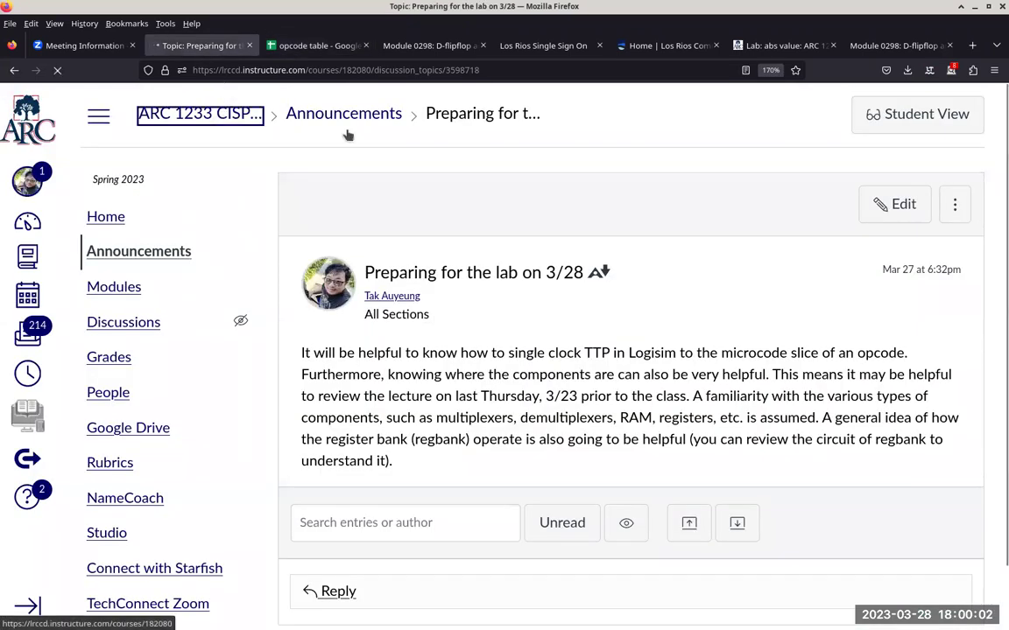
pyautogui.scroll(-20, 656, 251)
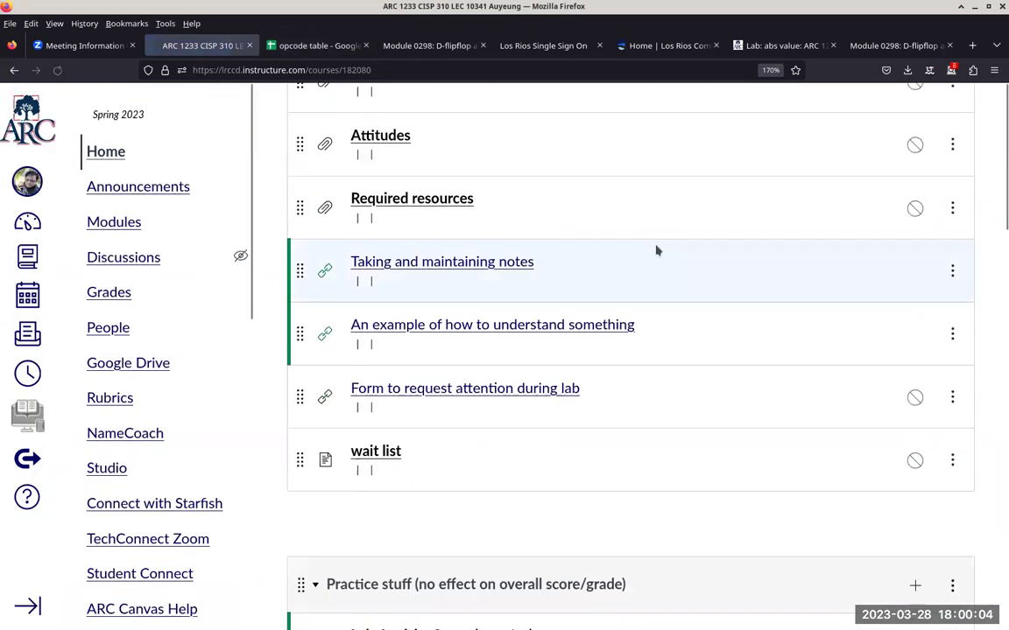
pyautogui.scroll(-10, 656, 251)
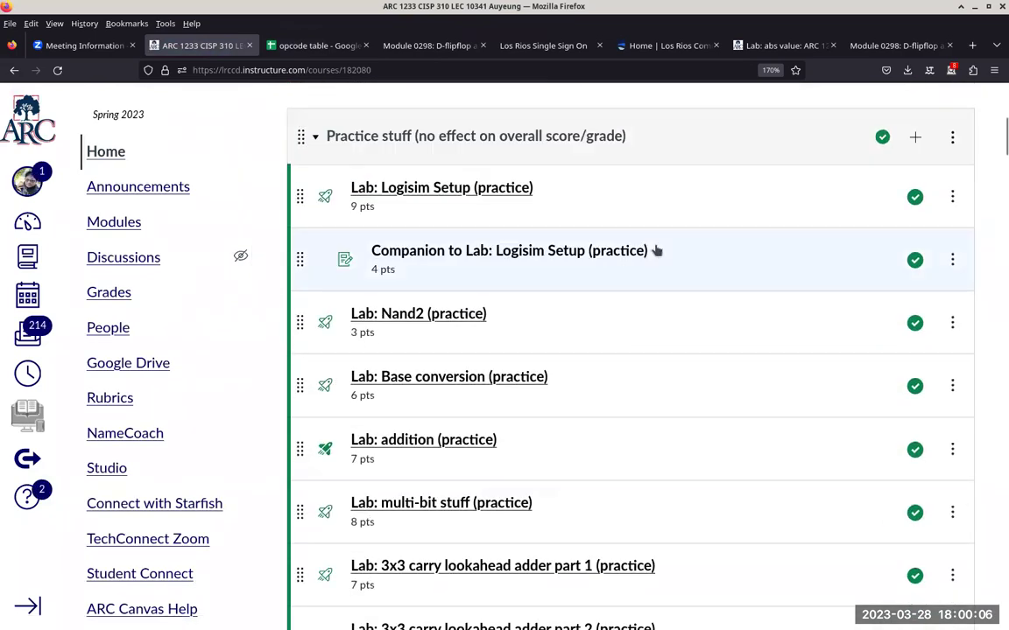
pyautogui.scroll(-5, 669, 274)
pyautogui.scroll(-10, 669, 274)
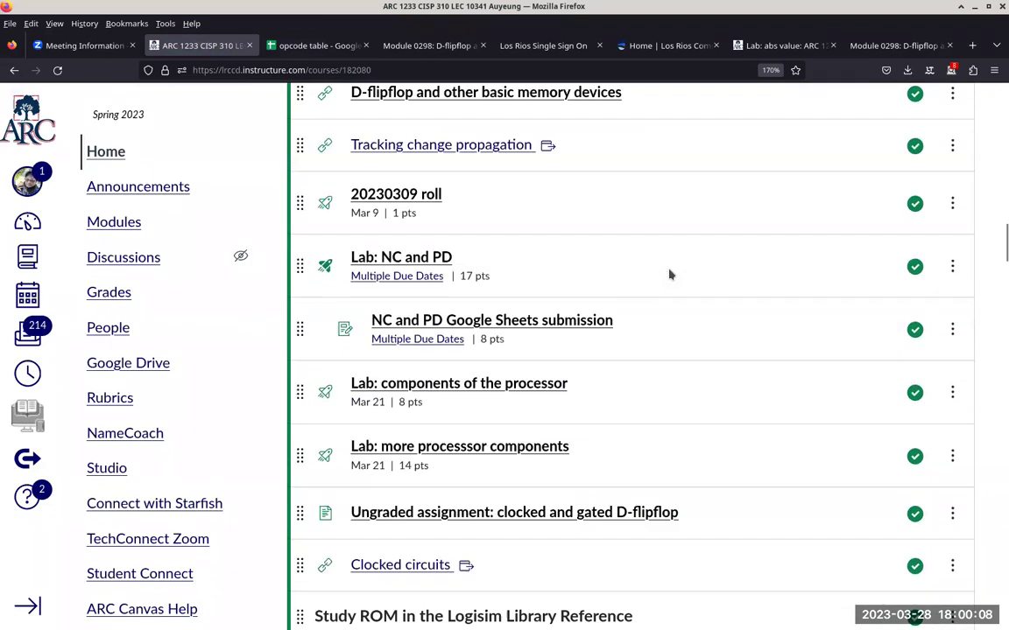
pyautogui.scroll(-5, 669, 274)
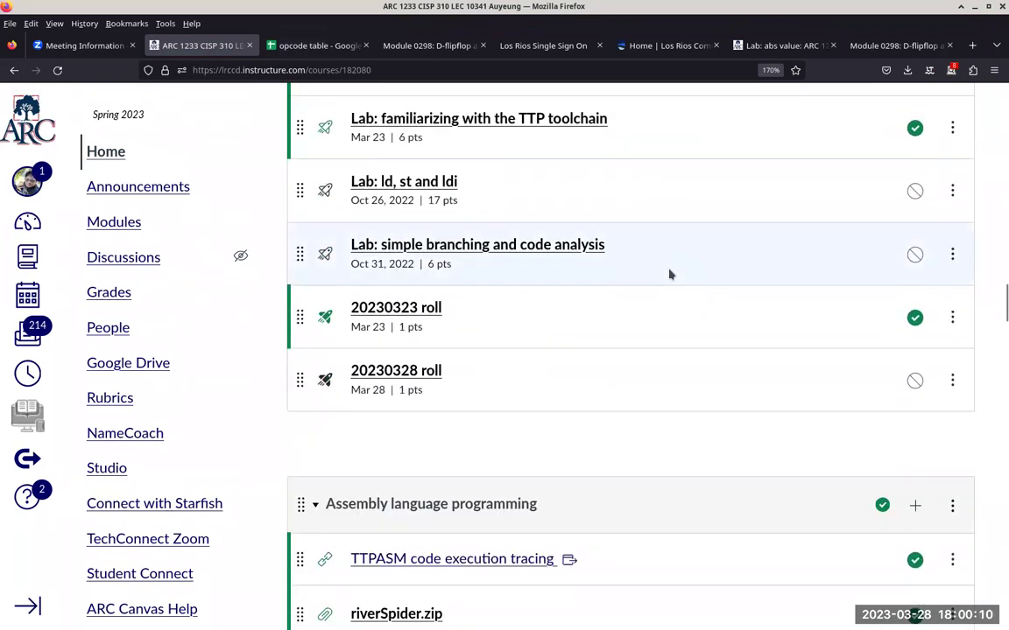
pyautogui.scroll(1, 662, 268)
pyautogui.scroll(3, 663, 272)
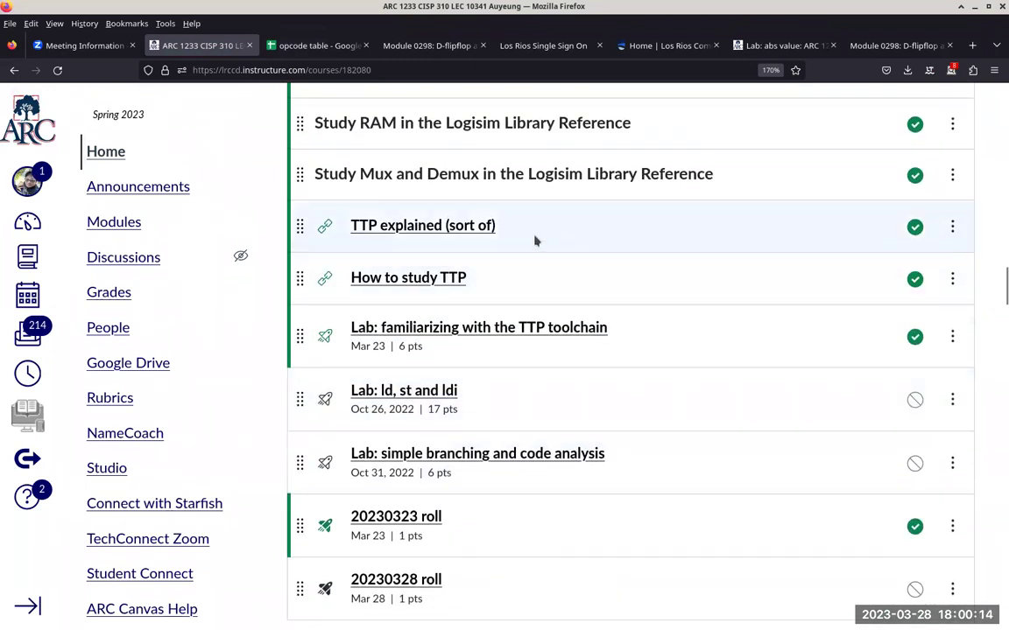
# Open TTP explained (sort of) in a new tab and launch its Module 0383: TTP document in a separate tab.
pyautogui.rightClick(396, 229)
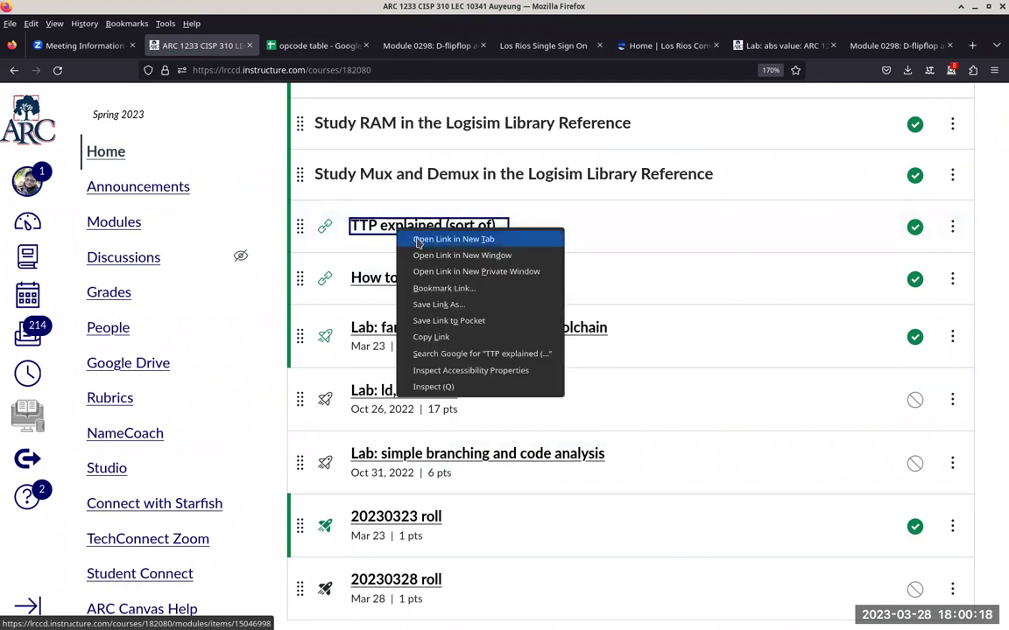
pyautogui.click(418, 240)
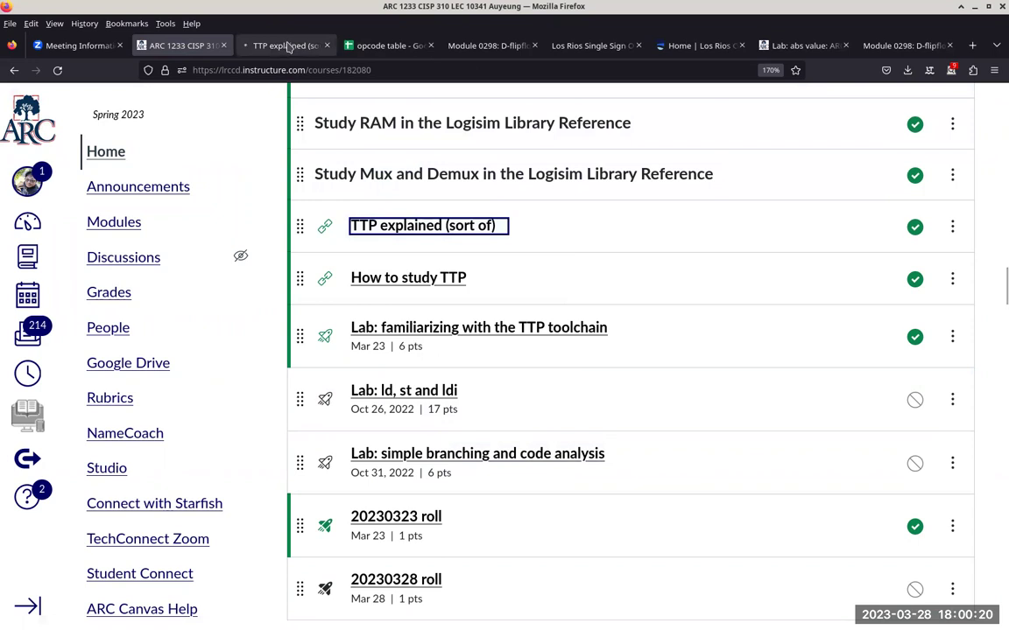
pyautogui.click(288, 48)
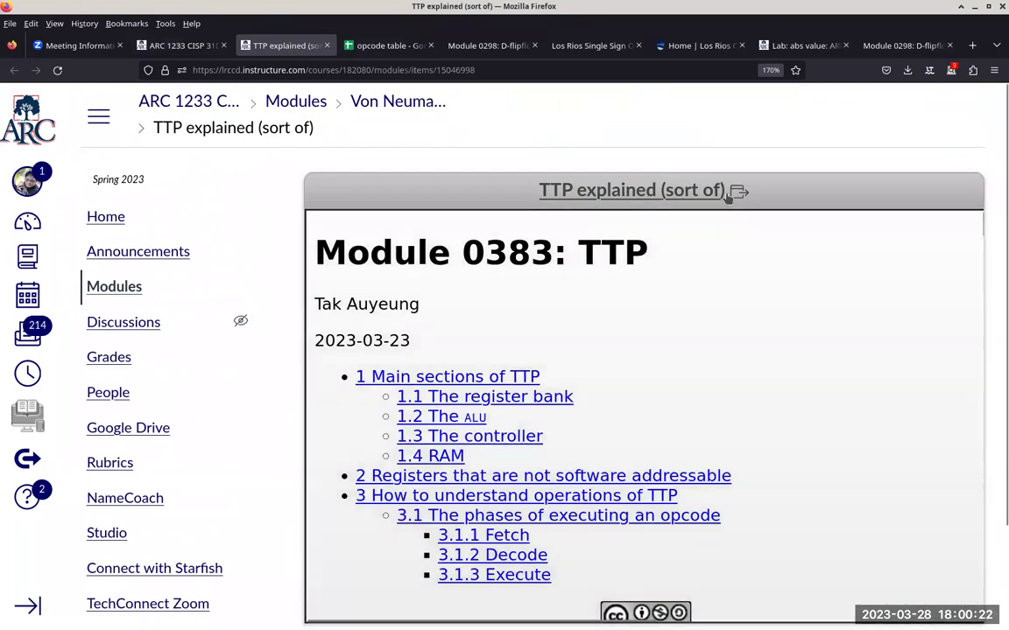
pyautogui.click(732, 193)
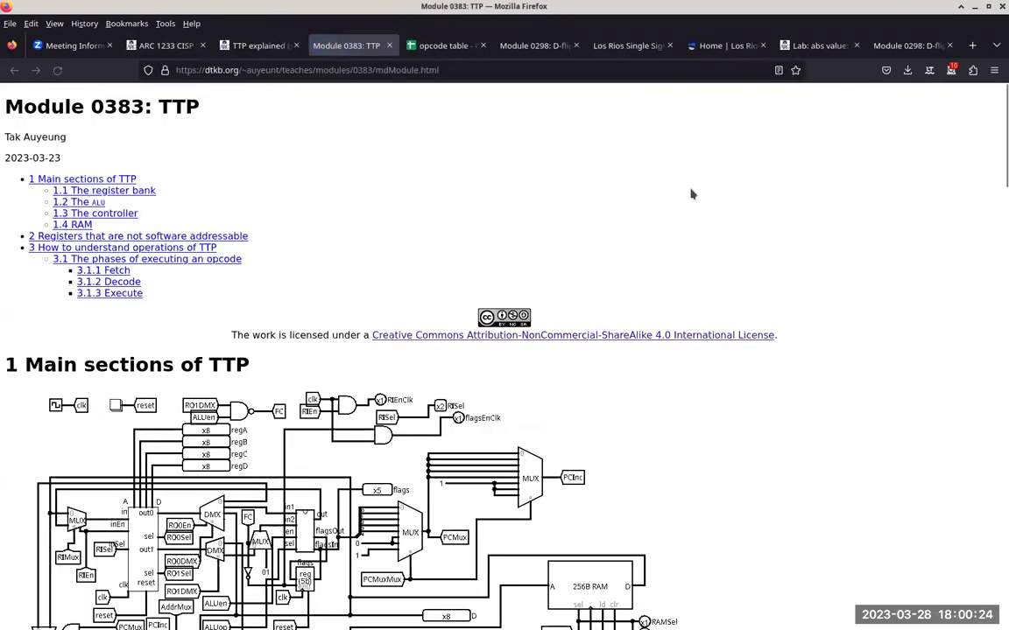
# Go to section 3.1, The phases of executing an opcode, enlarge the page to 170%, and read the fetch, decode and execute explanations.
pyautogui.click(114, 259)
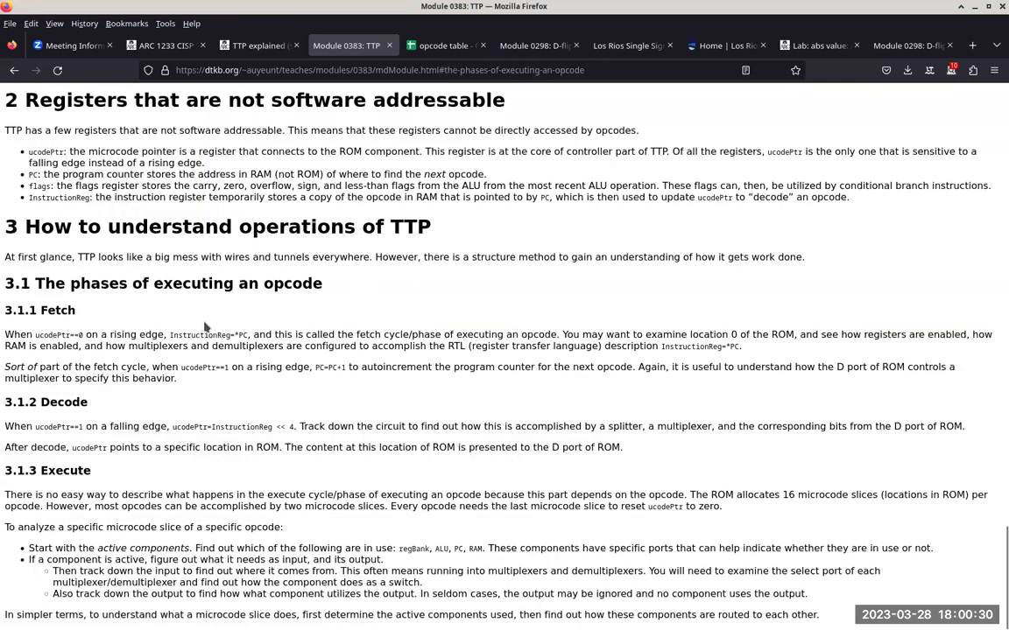
pyautogui.hotkey('ctrl', '+')
pyautogui.hotkey('ctrl', '+')
pyautogui.hotkey('ctrl', '+')
pyautogui.hotkey('ctrl', '+')
pyautogui.hotkey('ctrl', '+')
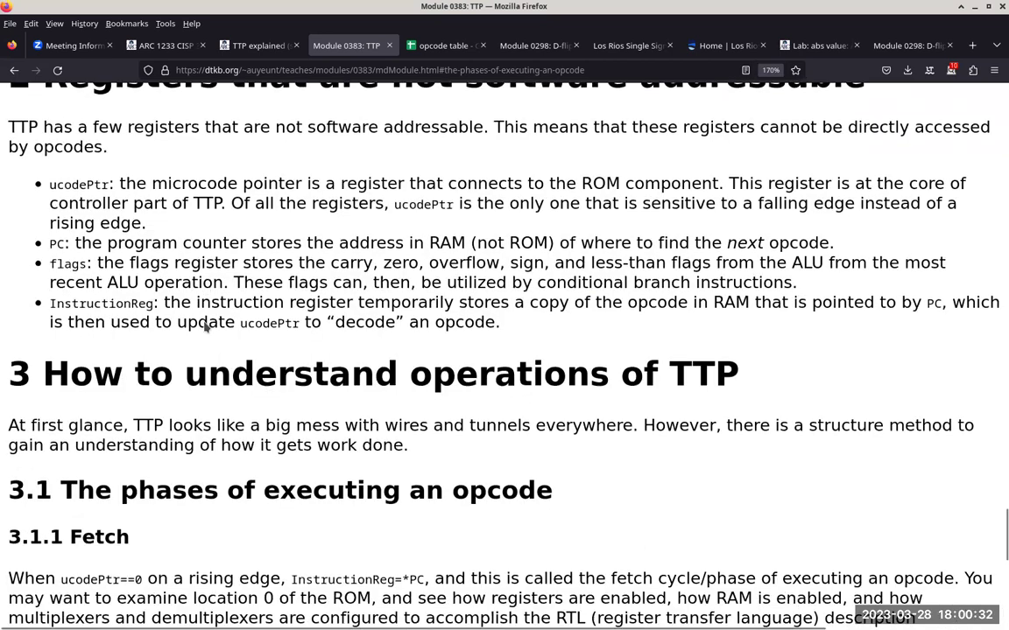
pyautogui.scroll(-4, 205, 326)
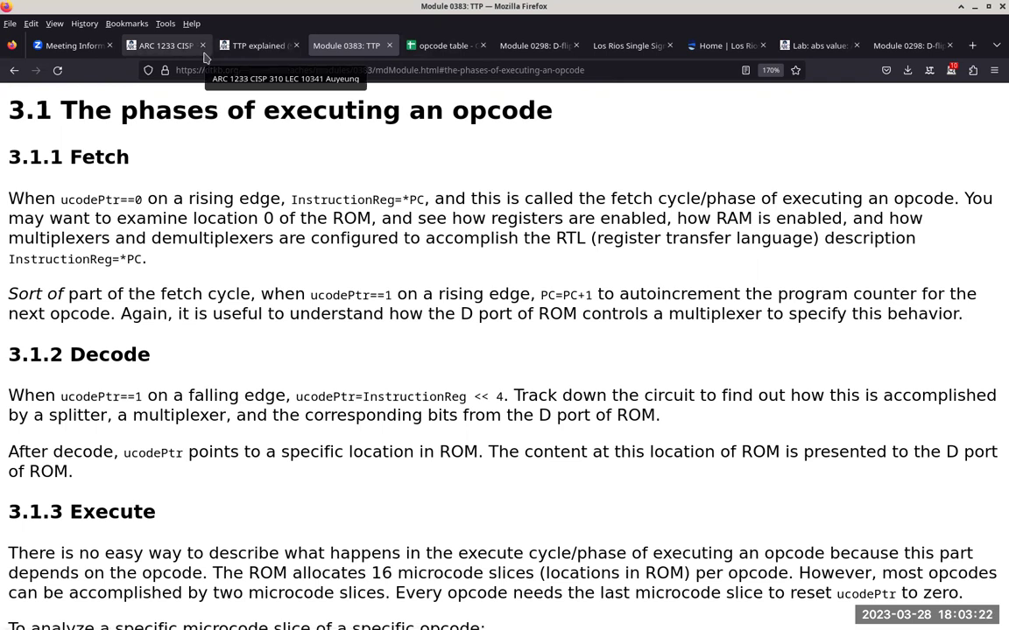
# Return to the Google Sheets opcode table, search it for ldi, and select the entire ldi x,i row.
pyautogui.click(422, 48)
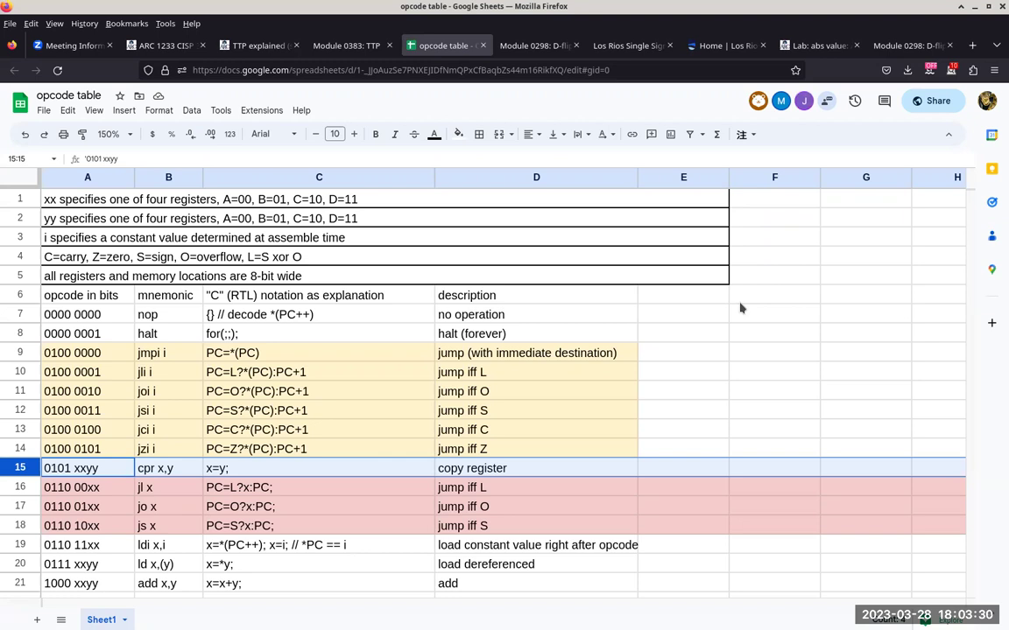
pyautogui.hotkey('ctrl', 'f')
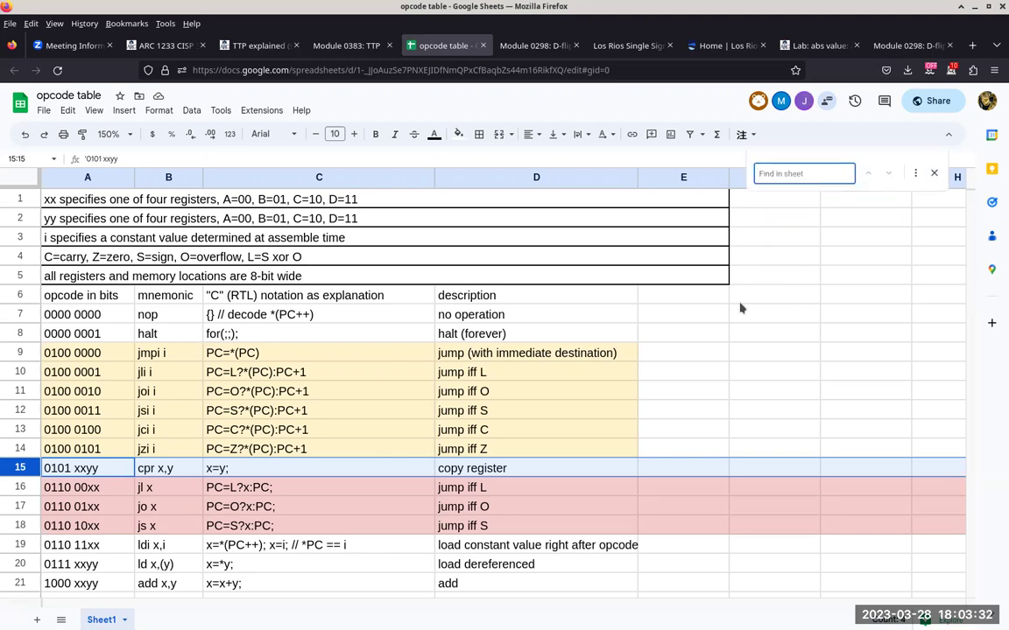
pyautogui.write('ldi')
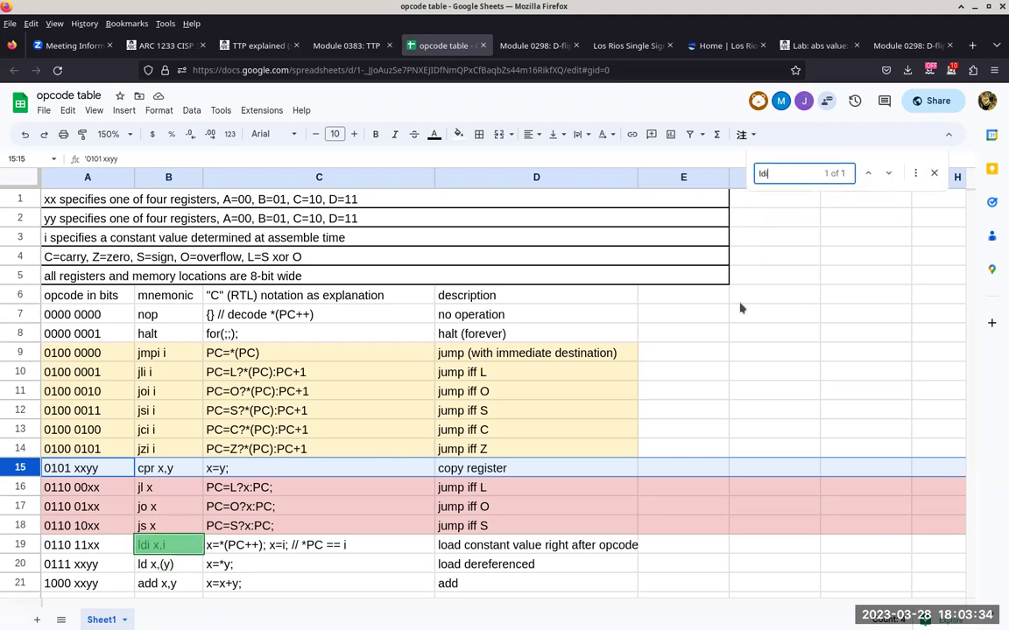
pyautogui.scroll(-4, 739, 315)
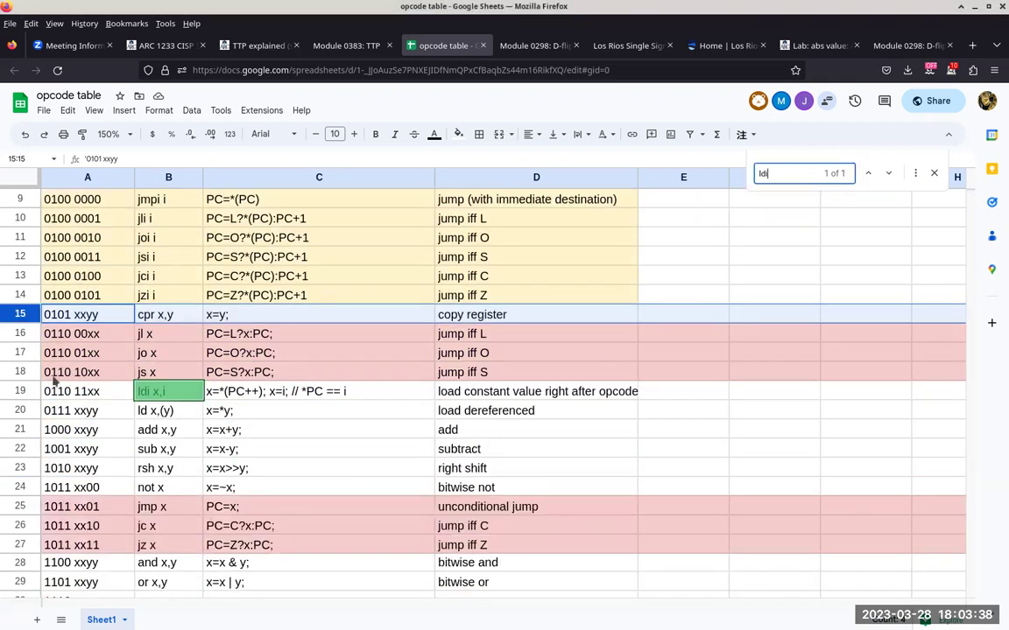
pyautogui.click(16, 391)
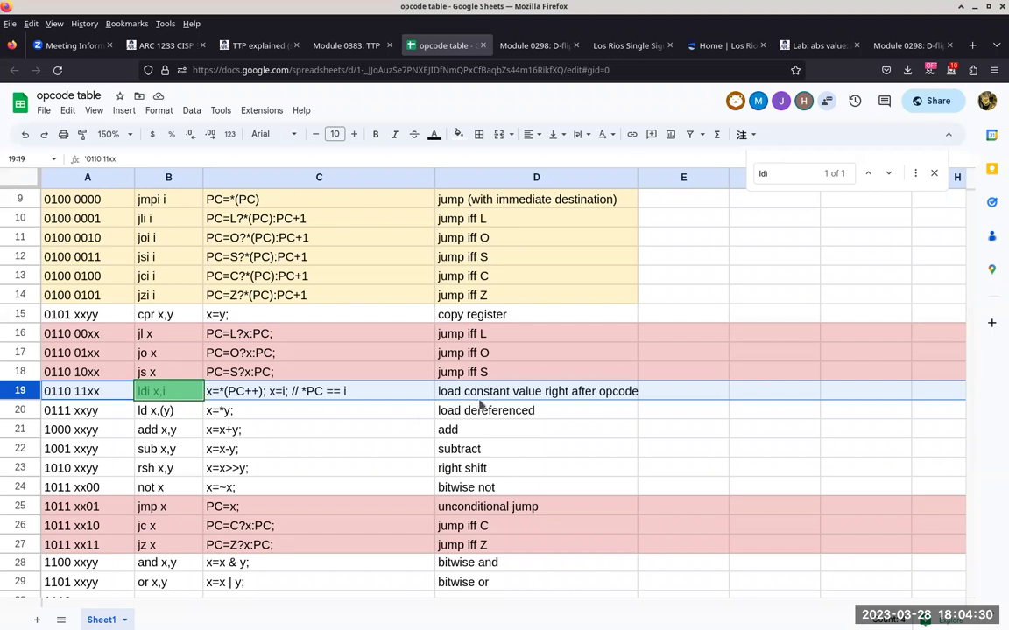
# Open cell C19 of the ldi row for editing and highlight the x=*(PC++); part of its RTL notation.
pyautogui.click(307, 393)
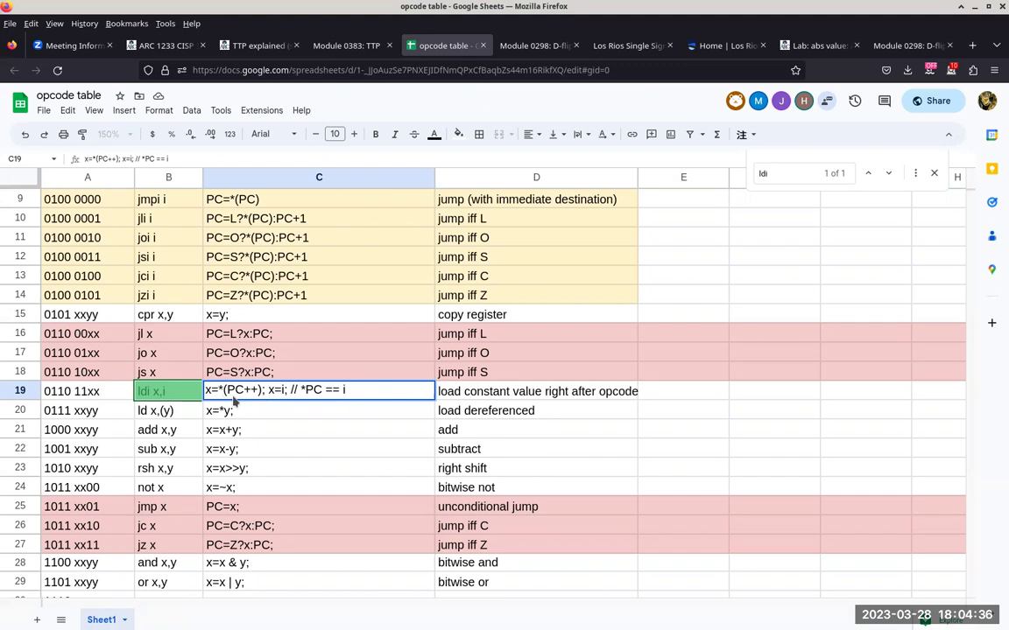
pyautogui.hotkey('shift', 'Right')
pyautogui.hotkey('shift', 'Right')
pyautogui.hotkey('shift', 'Right')
pyautogui.hotkey('shift', 'Right')
pyautogui.hotkey('shift', 'Right')
pyautogui.hotkey('shift', 'Right')
pyautogui.hotkey('shift', 'Right')
pyautogui.hotkey('shift', 'Right')
pyautogui.hotkey('shift', 'Right')
pyautogui.hotkey('shift', 'Right')
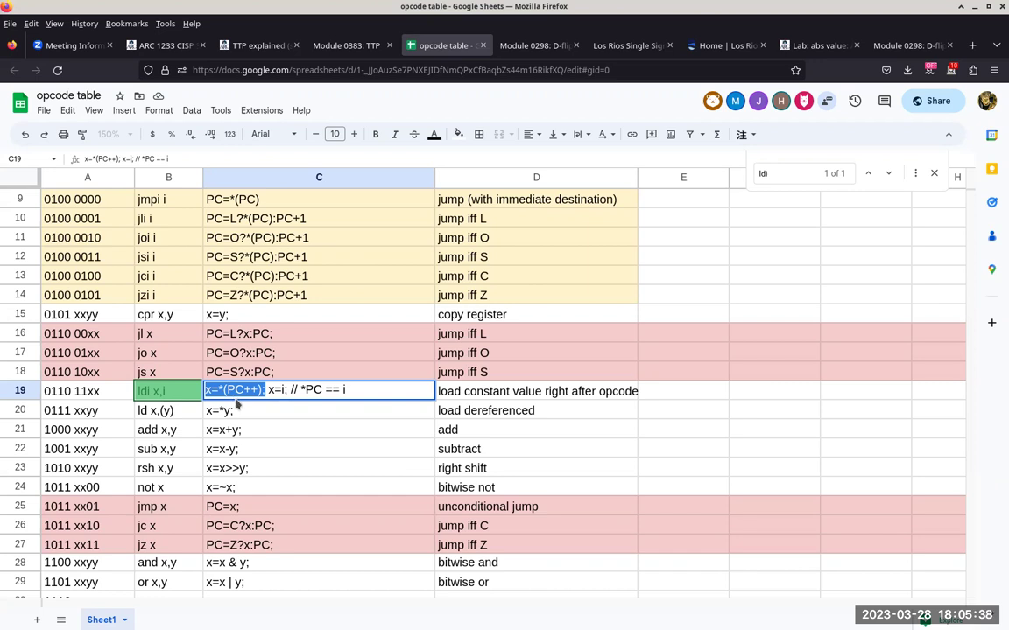
# Highlight only the x=i; part of the RTL notation in cell C19.
pyautogui.click(270, 389)
pyautogui.hotkey('shift', 'Right')
pyautogui.hotkey('shift', 'Right')
pyautogui.hotkey('shift', 'Right')
pyautogui.hotkey('shift', 'Right')
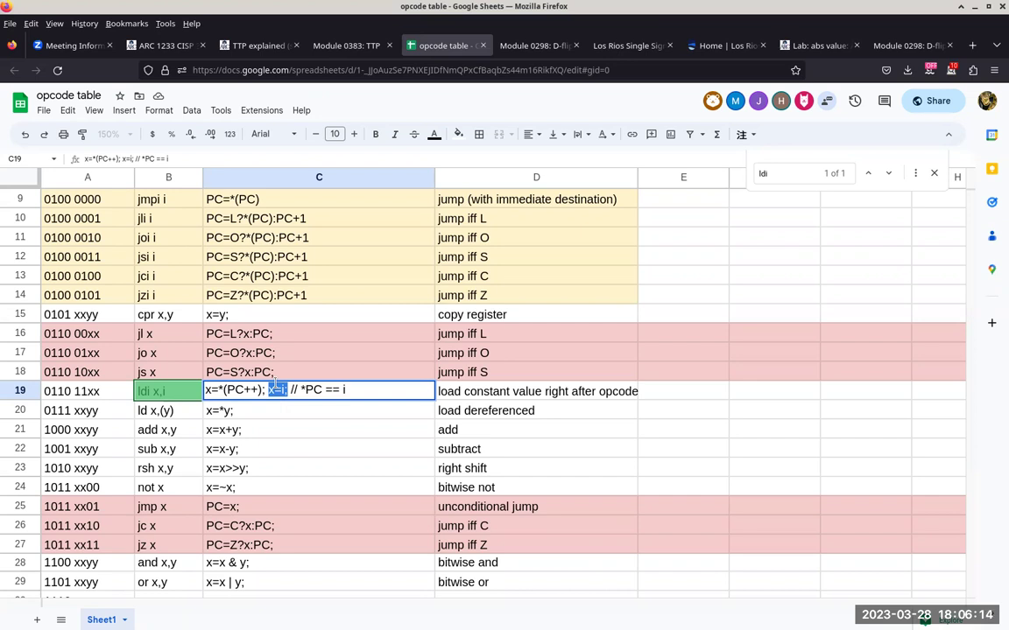
# Move the highlight in cell C19 back to the x=*(PC++); expression.
pyautogui.press('Left')
pyautogui.hotkey('shift', 'Left')
pyautogui.hotkey('shift', 'Left')
pyautogui.hotkey('shift', 'Left')
pyautogui.hotkey('shift', 'Left')
pyautogui.hotkey('shift', 'Left')
pyautogui.hotkey('shift', 'Left')
pyautogui.hotkey('shift', 'Left')
pyautogui.hotkey('shift', 'Left')
pyautogui.hotkey('shift', 'Left')
pyautogui.hotkey('shift', 'Left')
pyautogui.hotkey('shift', 'Left')
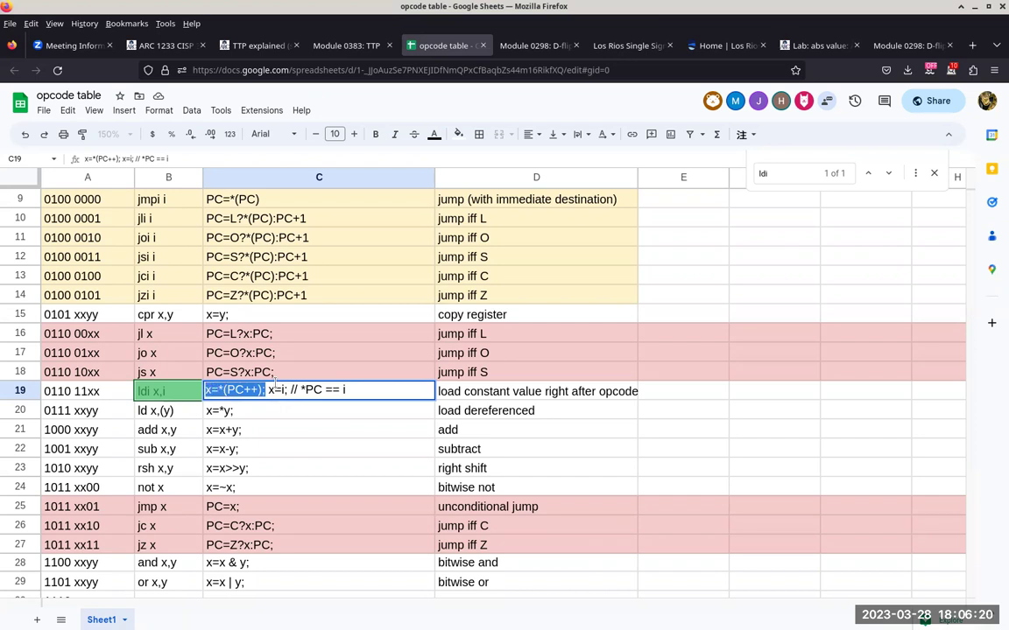
# Highlight the x=i; expression in cell C19 again to compare it with the preceding one.
pyautogui.press('Right')
pyautogui.hotkey('shift', 'Right')
pyautogui.hotkey('shift', 'Right')
pyautogui.hotkey('shift', 'Right')
pyautogui.hotkey('shift', 'Right')
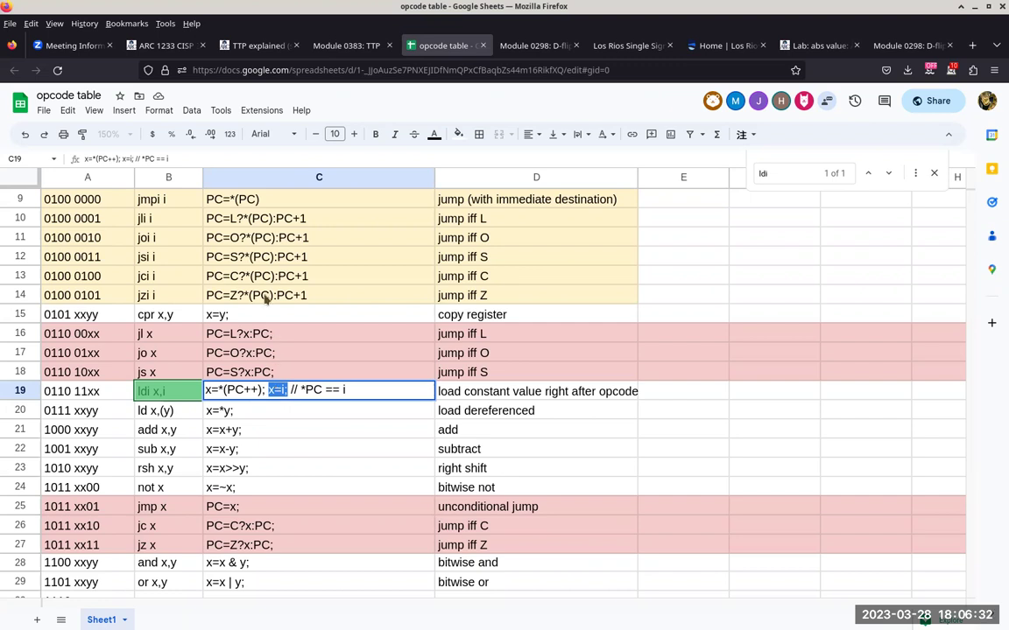
# Open the Canvas course's Modules page in a new tab and search it for 0328.
pyautogui.click(273, 48)
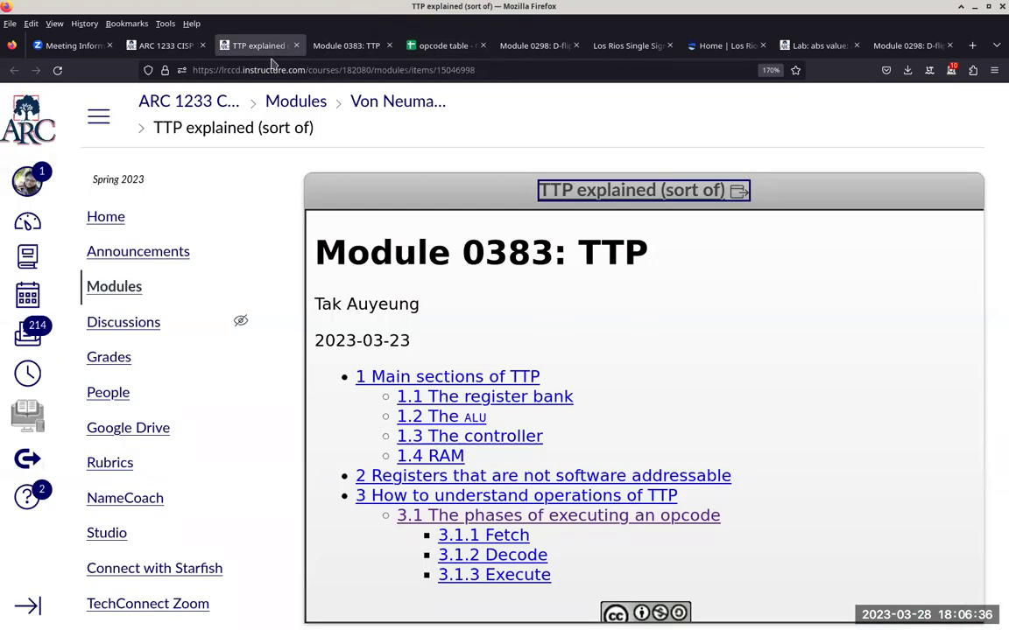
pyautogui.rightClick(286, 102)
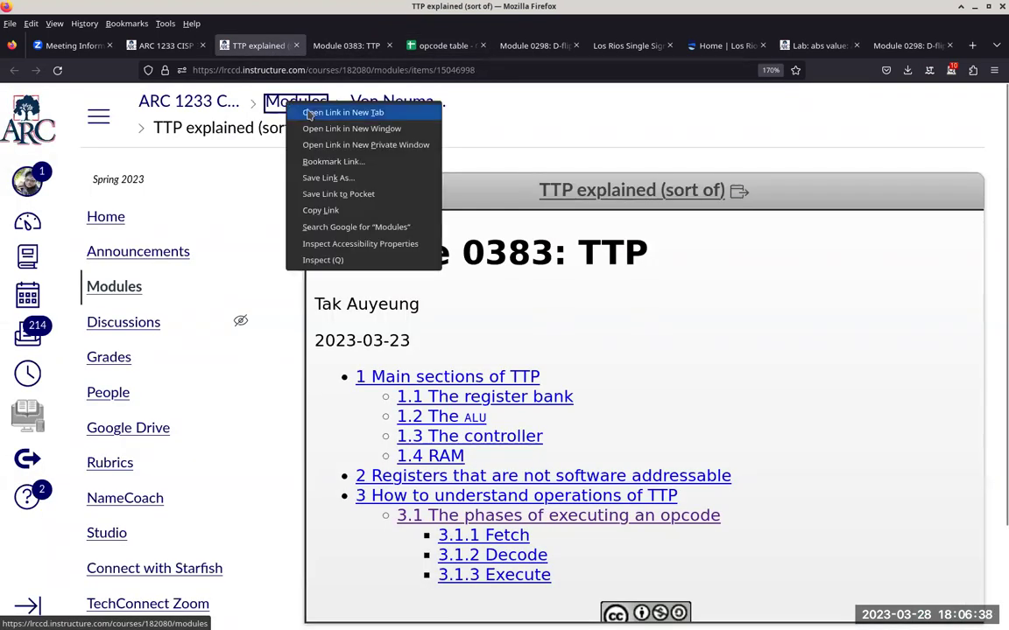
pyautogui.click(306, 112)
pyautogui.click(328, 45)
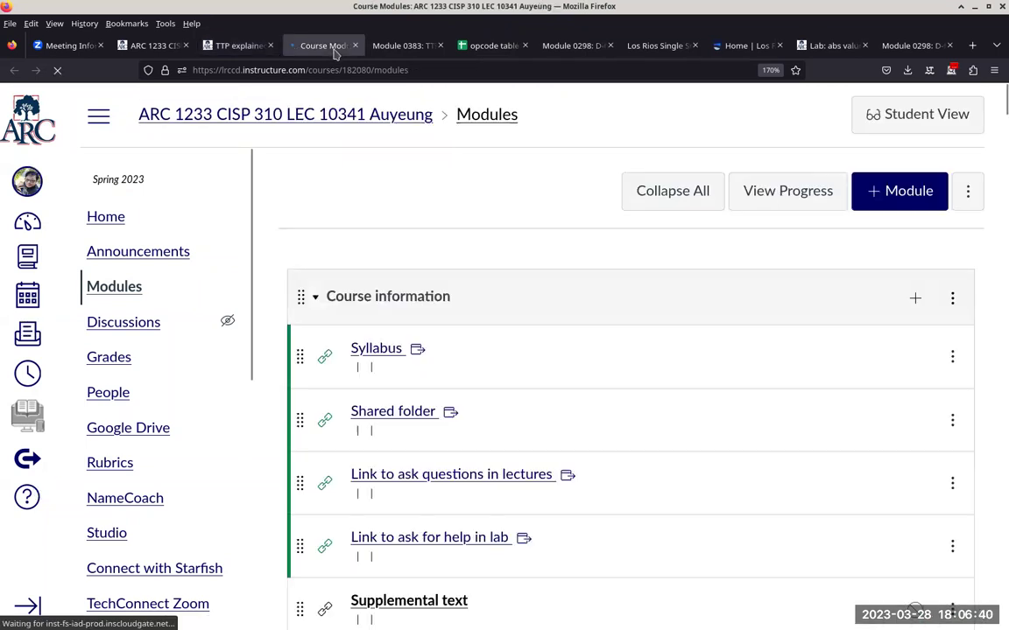
pyautogui.scroll(-3, 564, 225)
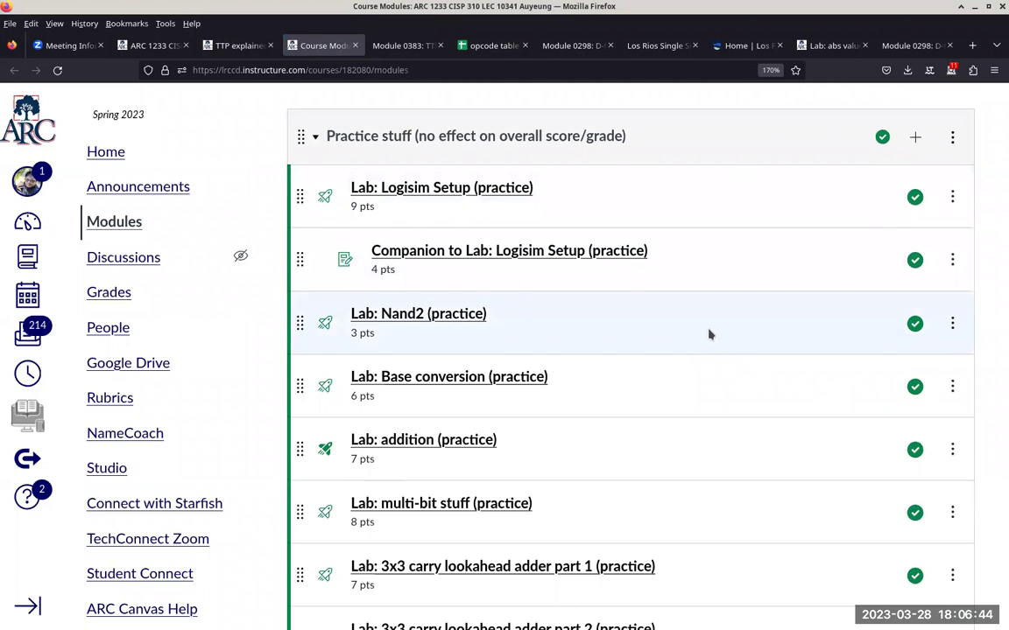
pyautogui.hotkey('ctrl', 'f')
pyautogui.write('0')
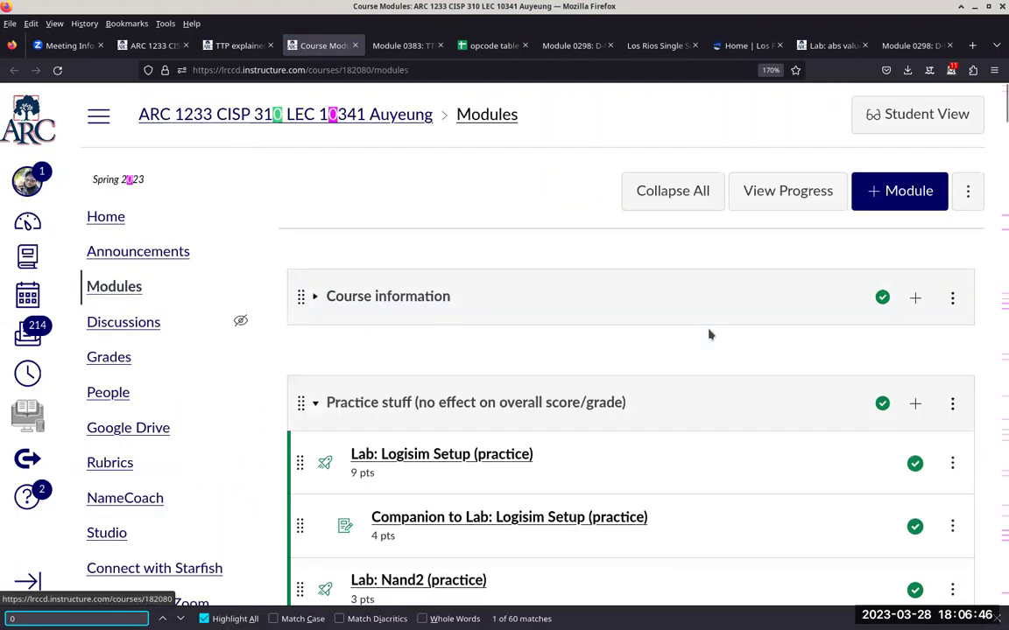
pyautogui.write('328')
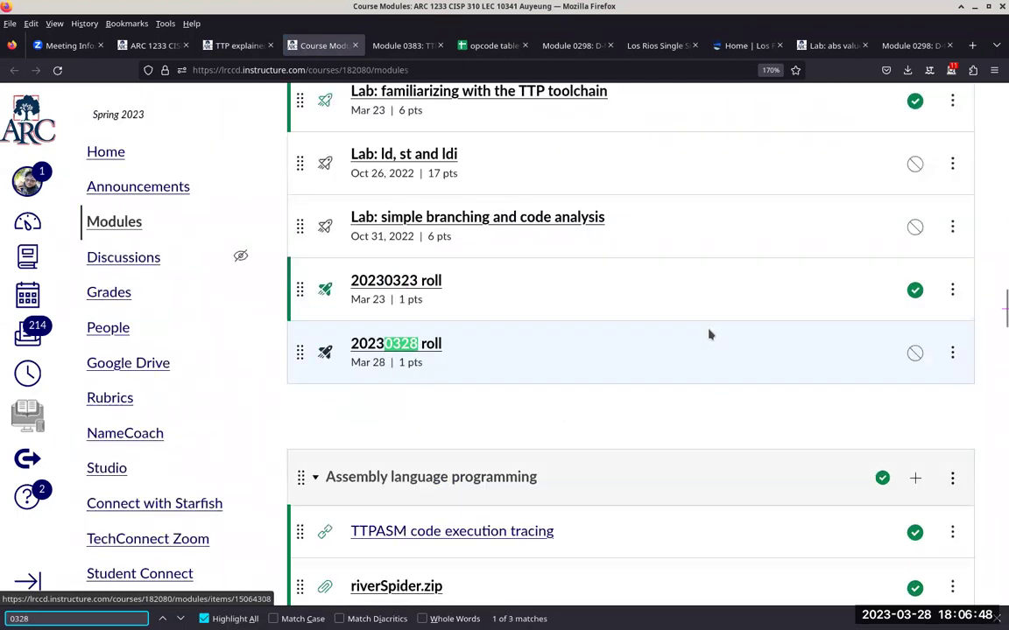
# Publish the 20230328 roll item in the module list and open its assignment edit page.
pyautogui.click(394, 344)
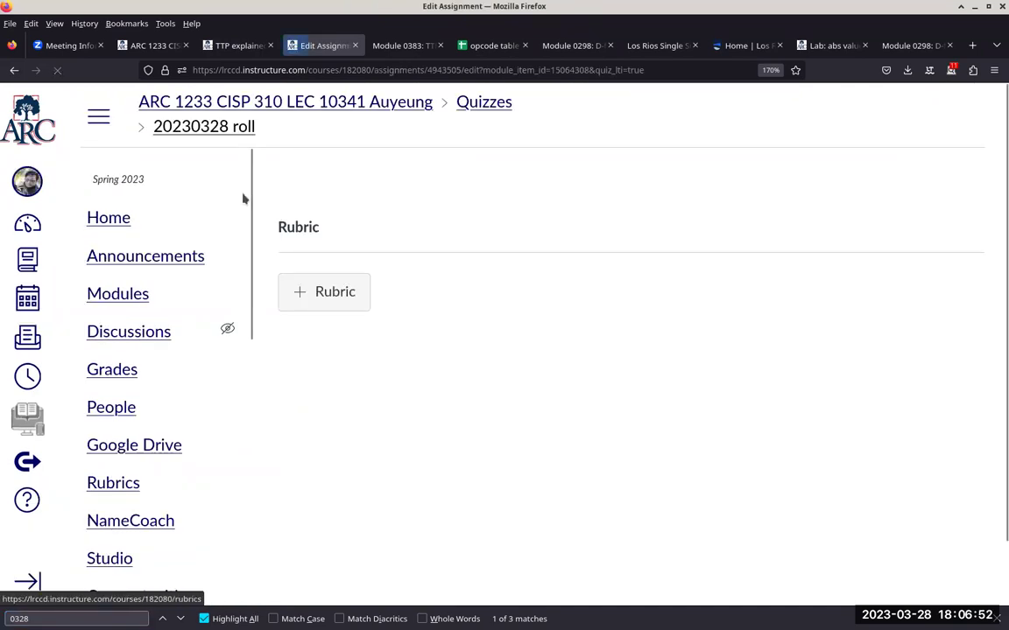
pyautogui.click(14, 72)
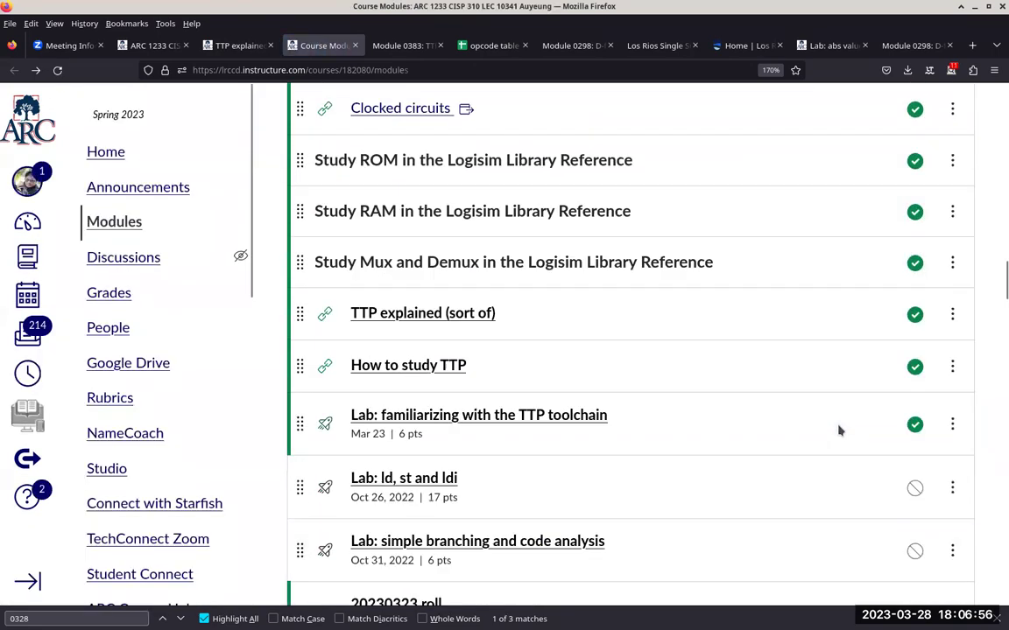
pyautogui.press('Return')
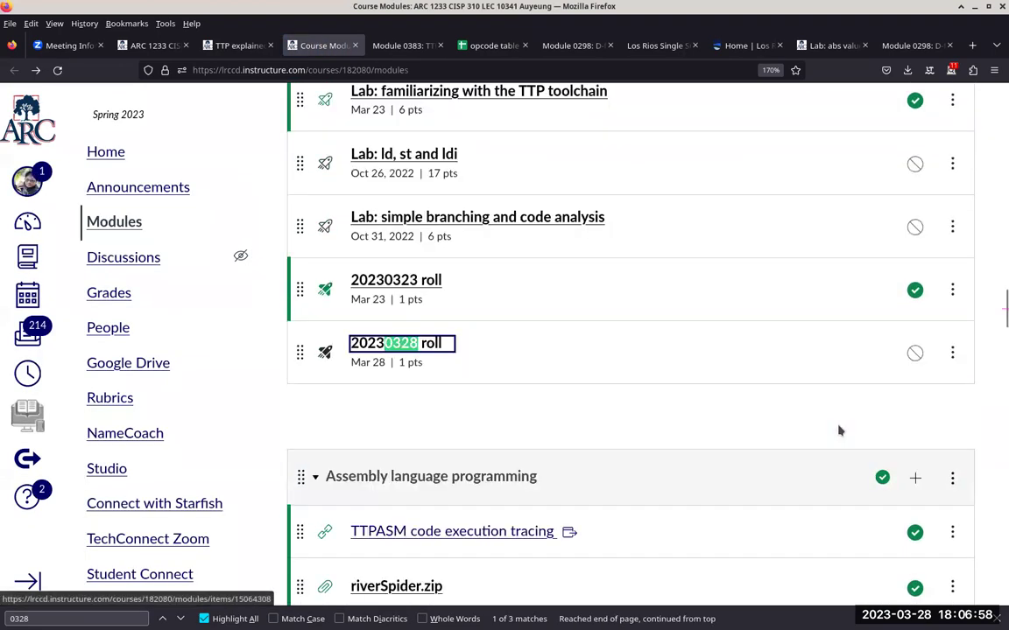
pyautogui.click(915, 353)
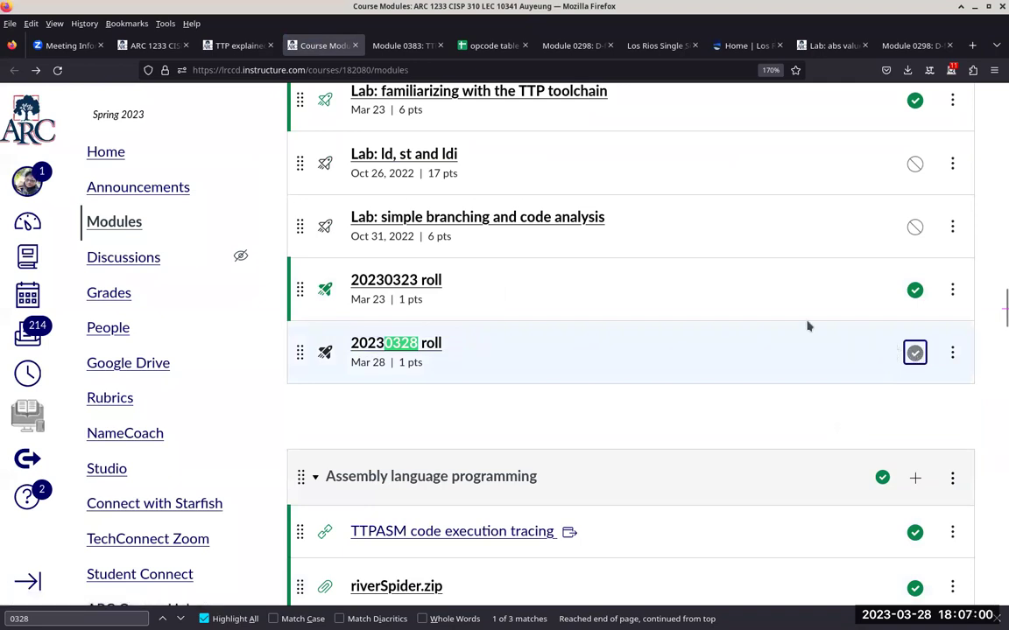
pyautogui.click(429, 347)
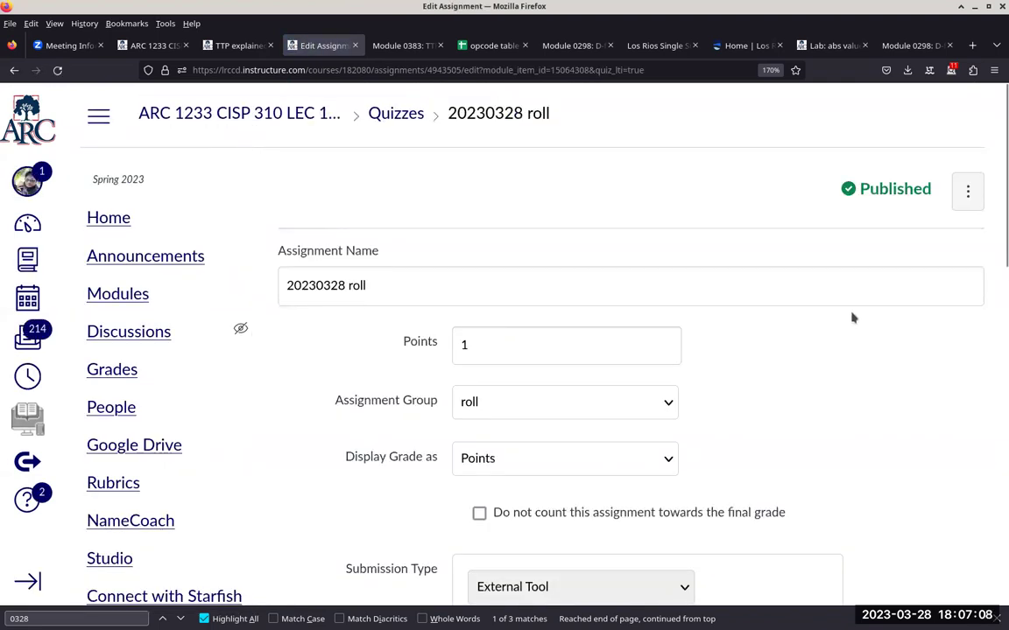
# Open the roll quiz's builder, reveal the student access code in its settings, and return to the course modules.
pyautogui.scroll(-4, 854, 318)
pyautogui.scroll(-7, 853, 317)
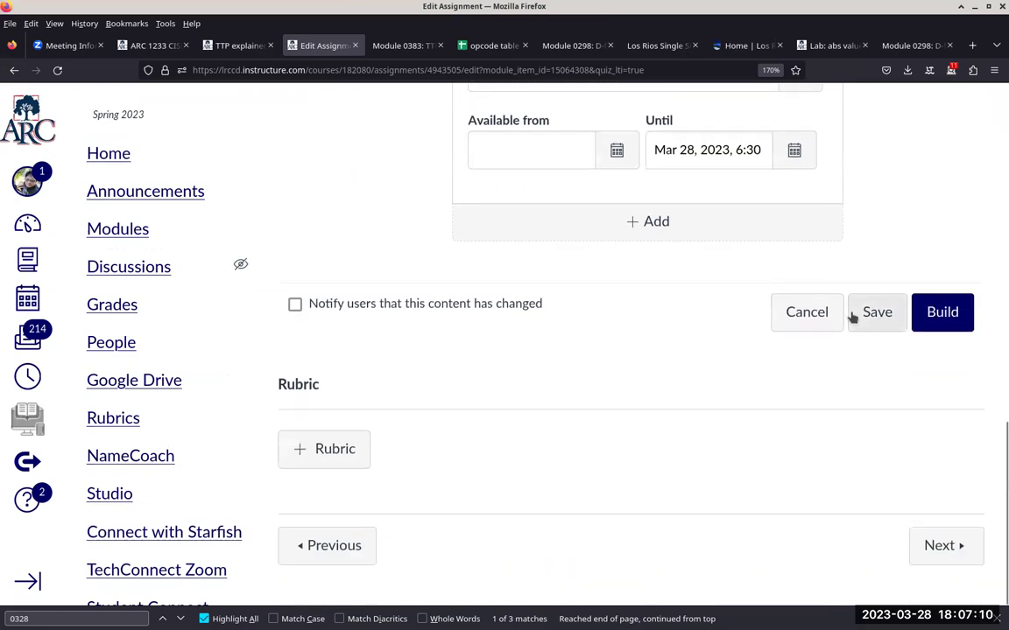
pyautogui.click(942, 322)
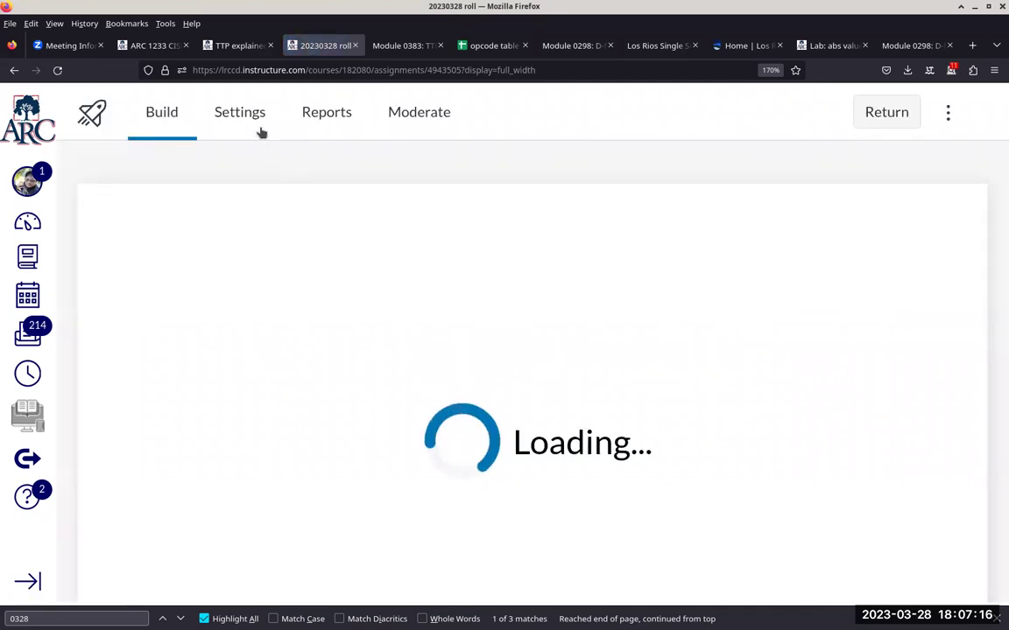
pyautogui.click(247, 125)
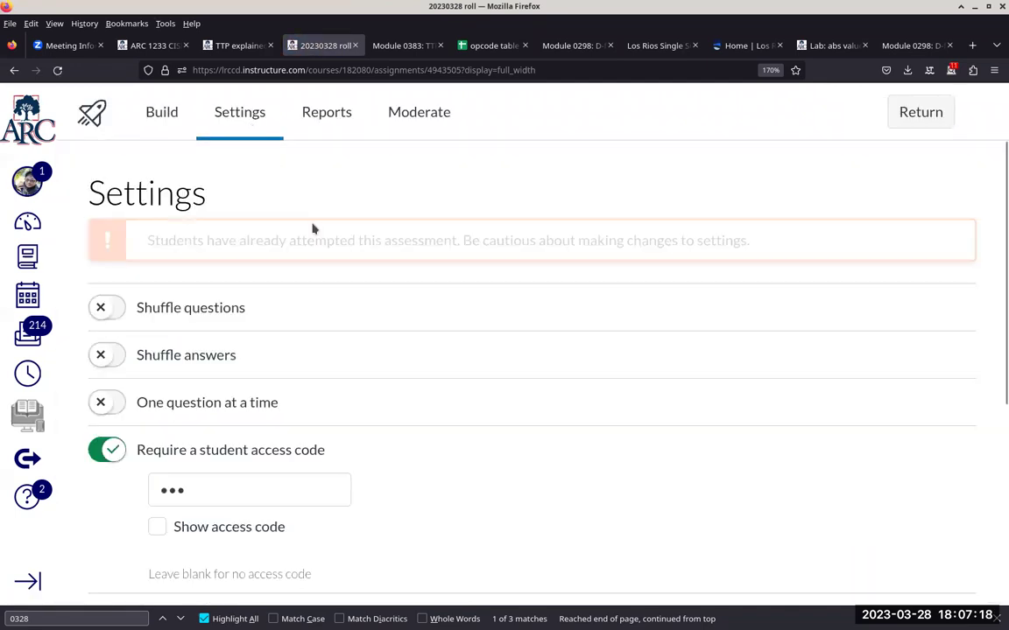
pyautogui.click(157, 527)
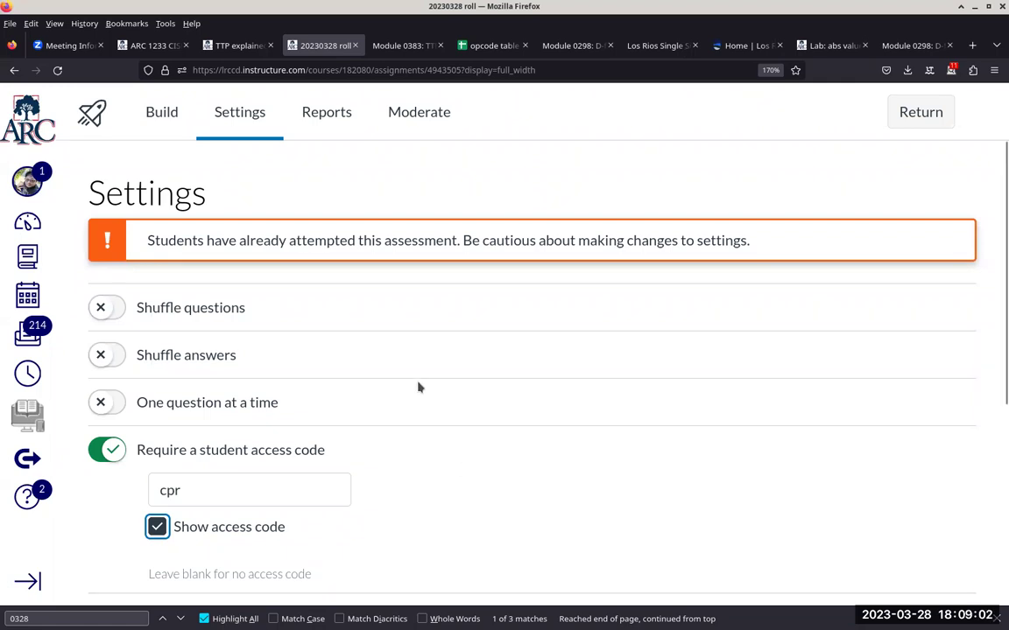
pyautogui.click(933, 119)
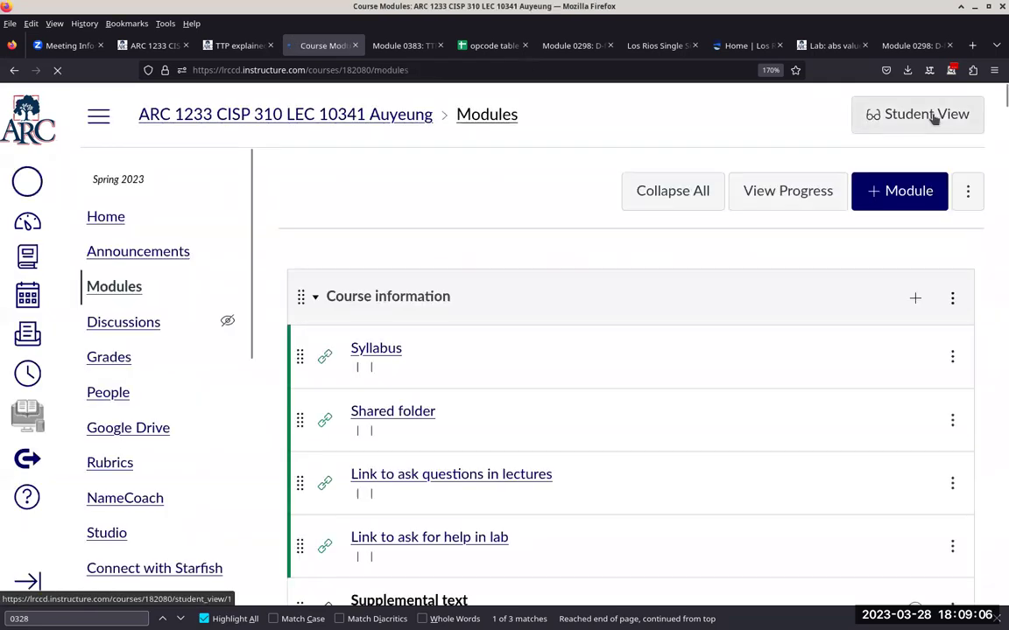
pyautogui.scroll(-3, 934, 119)
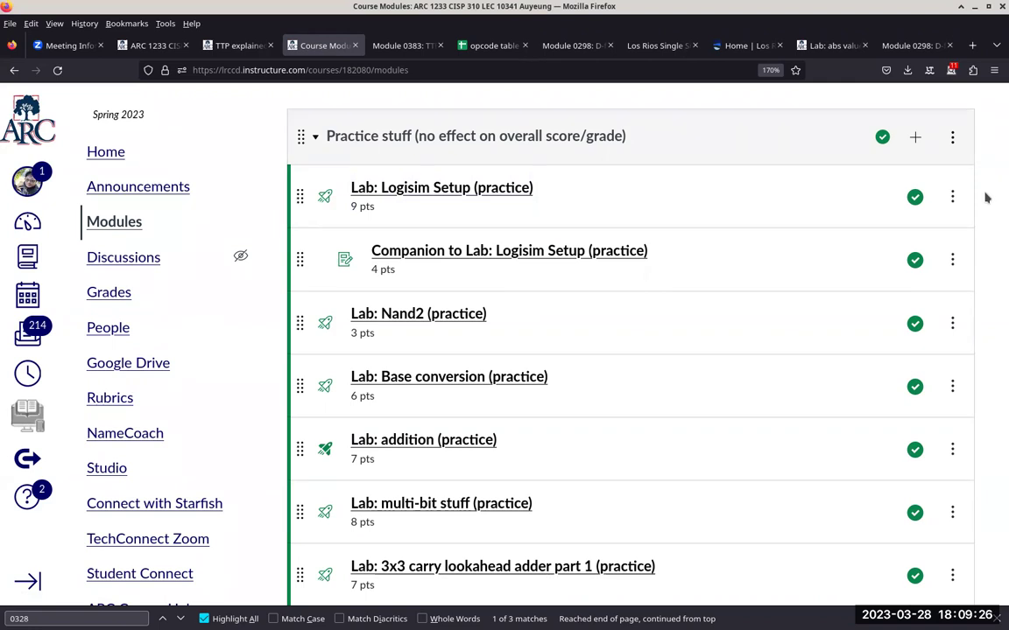
# Switch to the Joplin note 20230328 and extend its first bullet's code to `ldi b,10 1 * 3 +`.
pyautogui.click(494, 46)
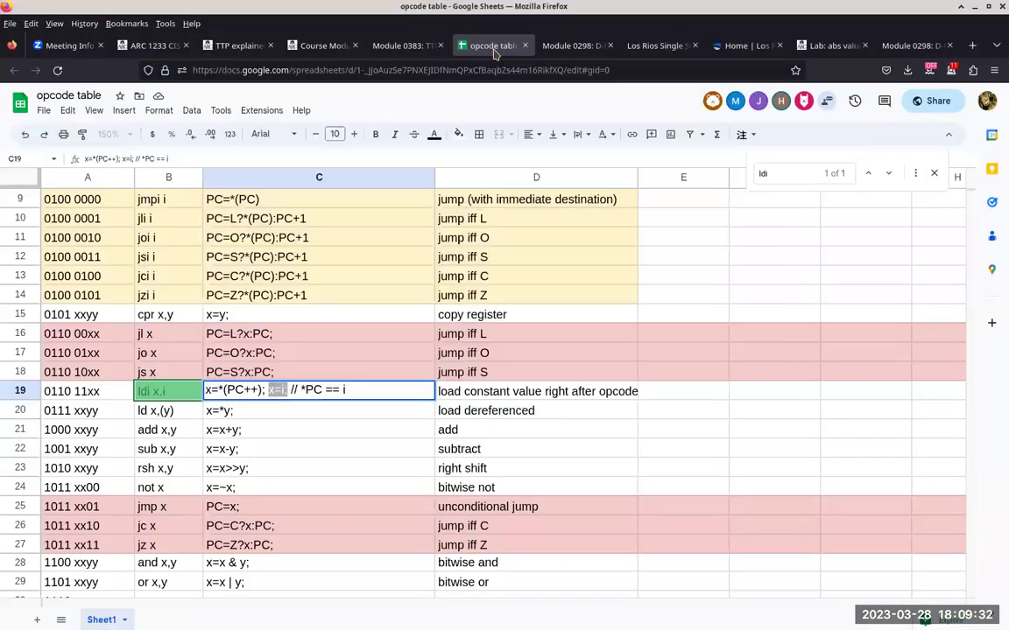
pyautogui.hotkey('alt', 'Tab')
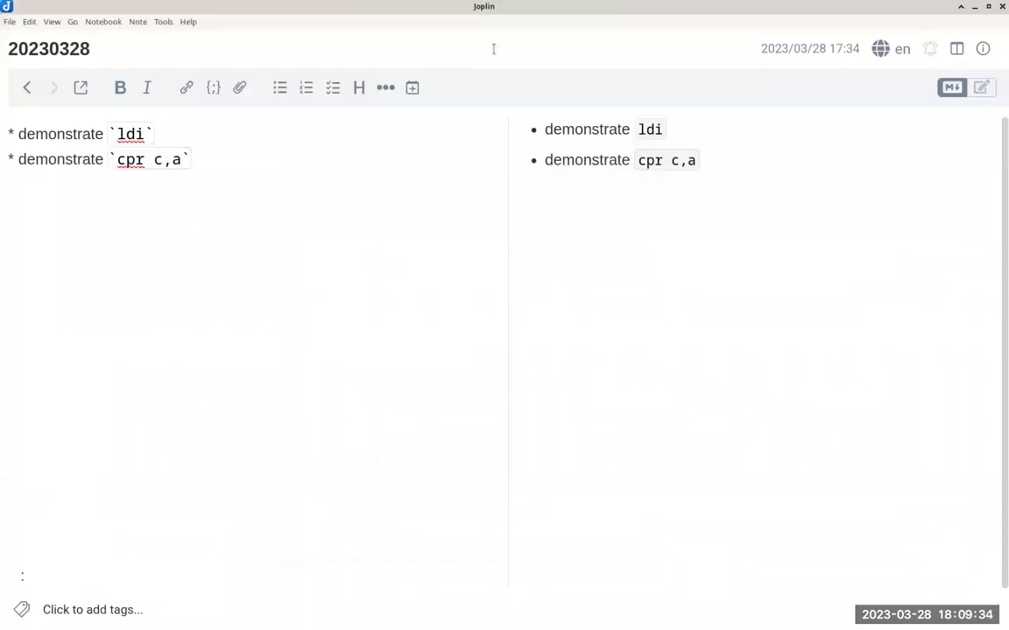
pyautogui.press('Up')
pyautogui.press('Left')
pyautogui.write('b,')
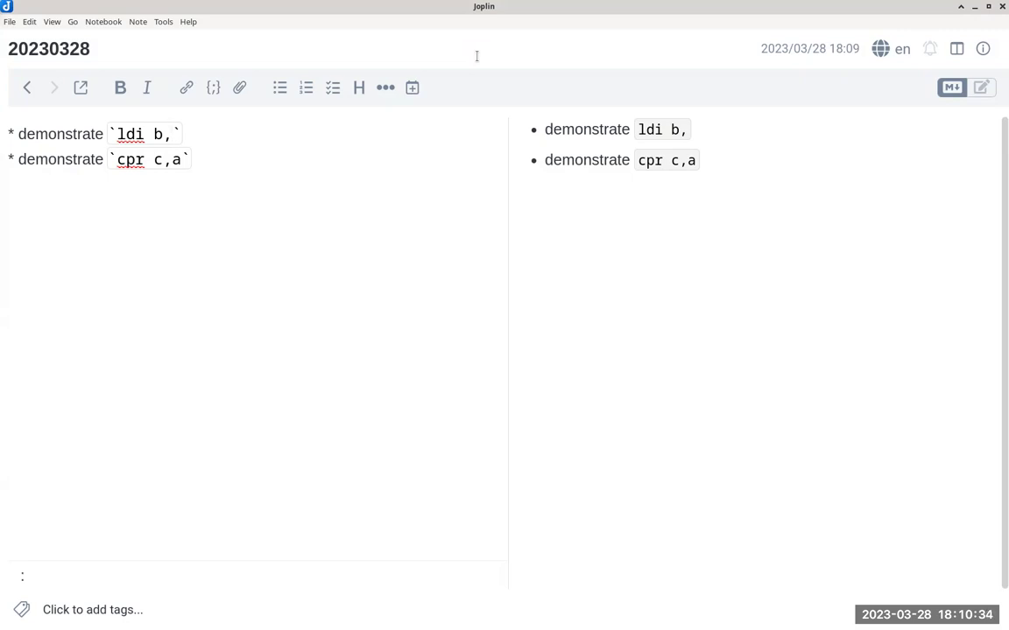
pyautogui.write('10 1 *')
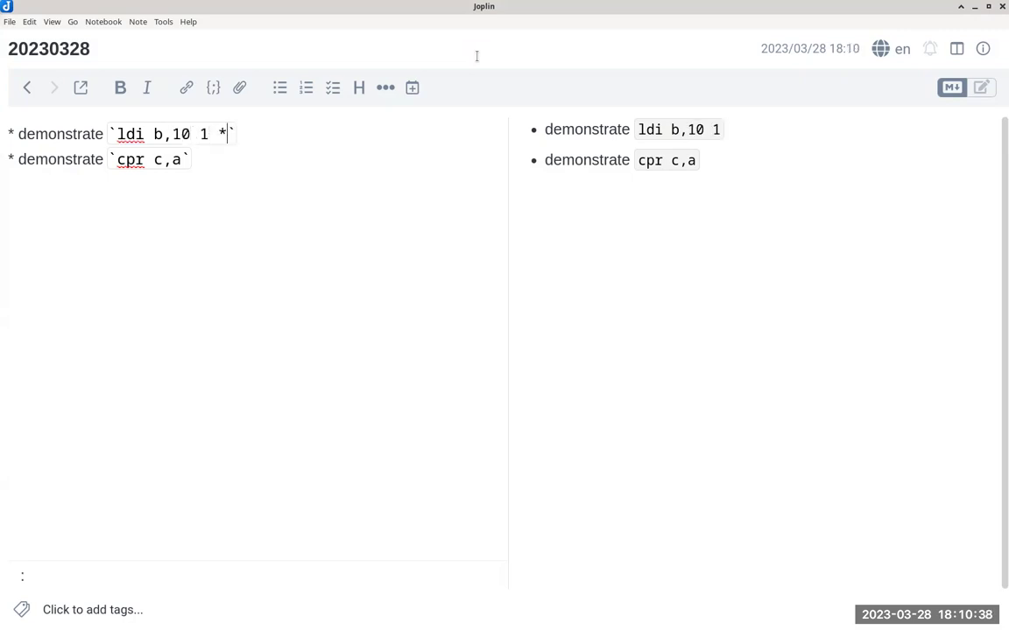
pyautogui.write(' 3 +')
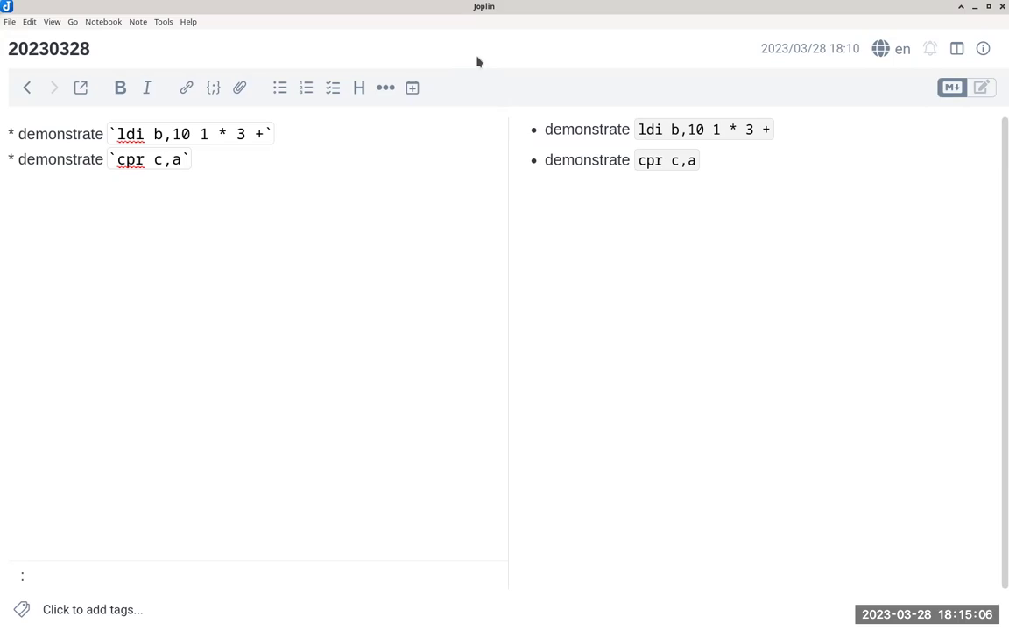
# Switch back to Firefox, find the open assembler spreadsheet by searching tabs for assem, and place its tab beside the opcode table.
pyautogui.press('Print')
pyautogui.hotkey('alt', 'Tab')
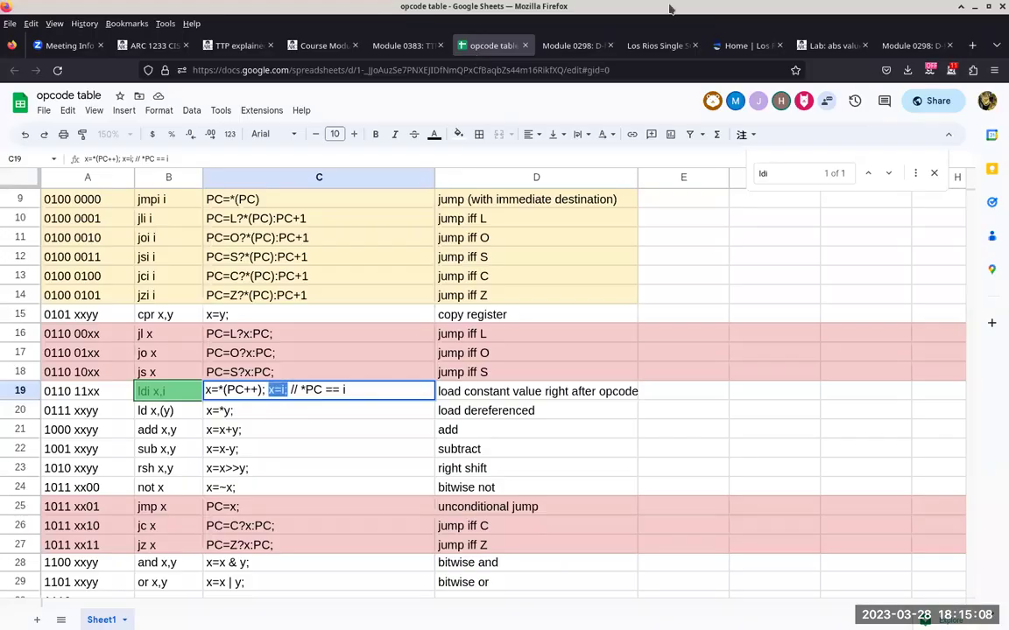
pyautogui.click(952, 70)
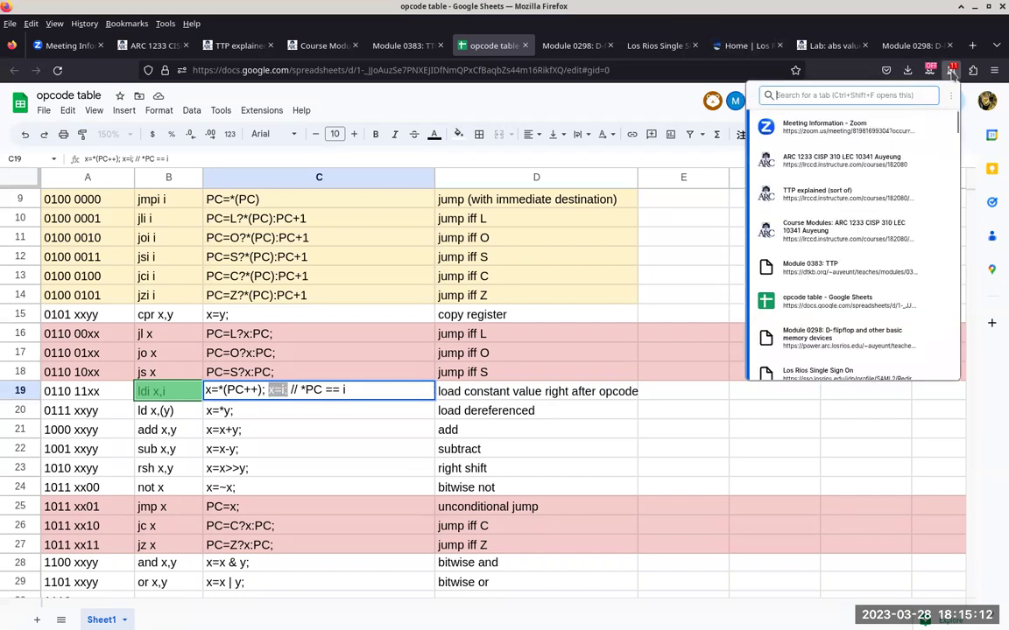
pyautogui.write('assem')
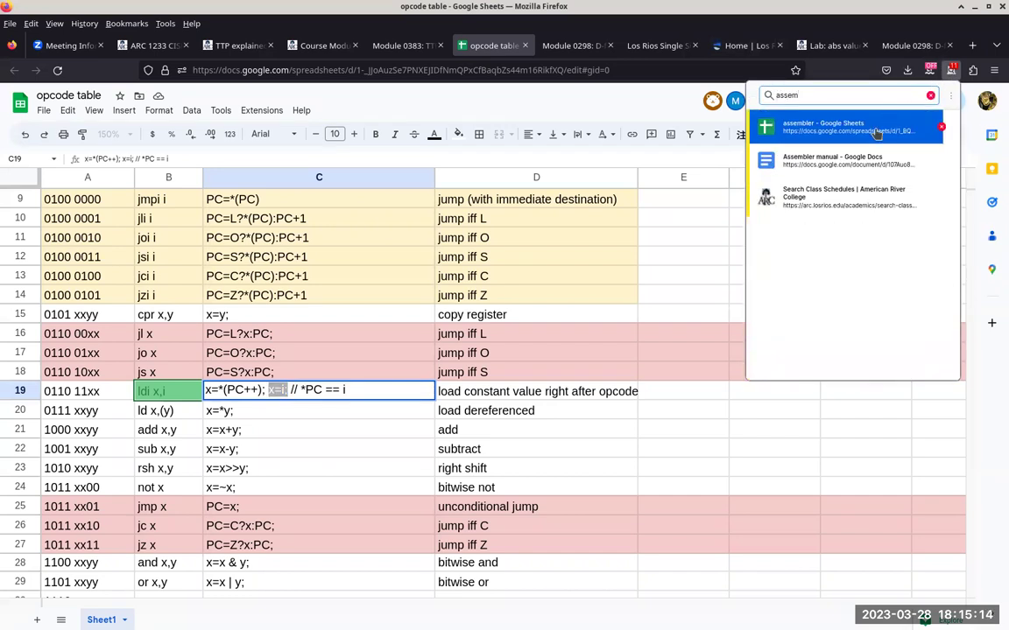
pyautogui.press('Escape')
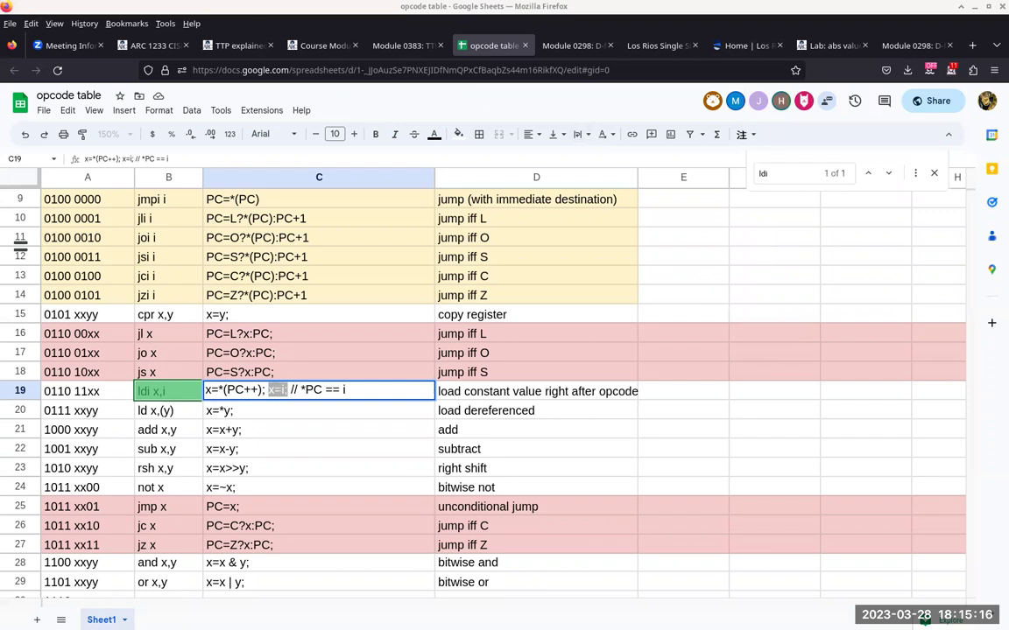
pyautogui.moveTo(103, 39); pyautogui.dragTo(447, 39)
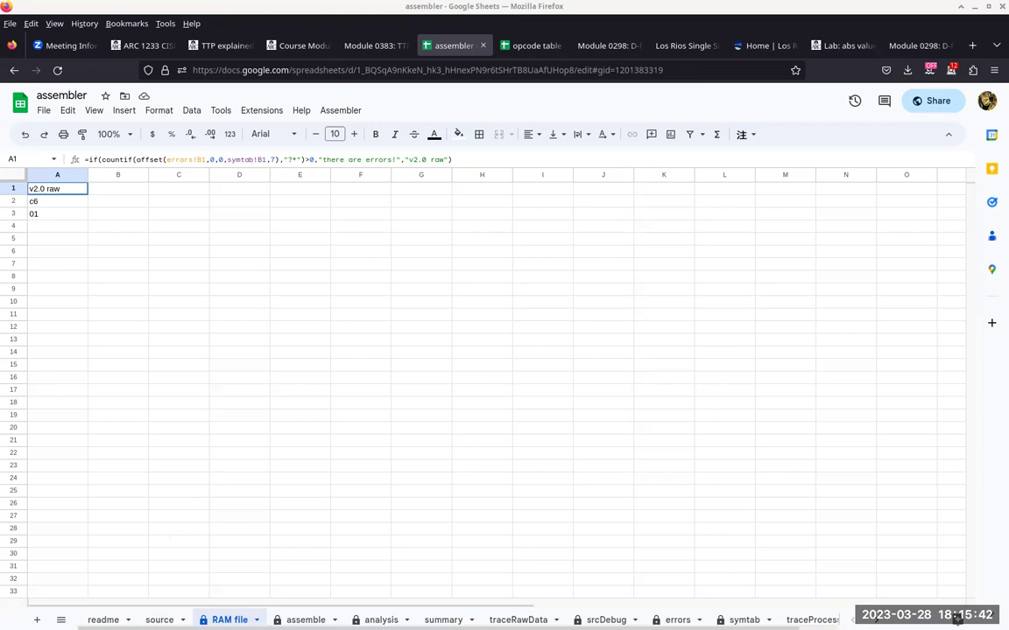
# Replace cell A1 of the assembler's source sheet with "ldi b," and set the sheet zoom to 200%.
pyautogui.click(160, 620)
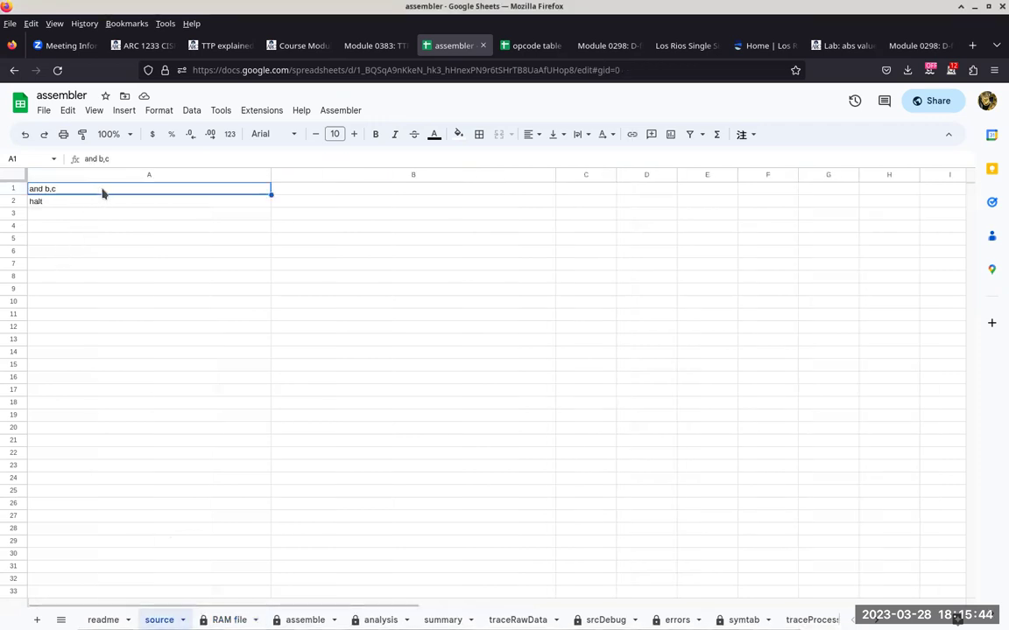
pyautogui.write('ldi b,')
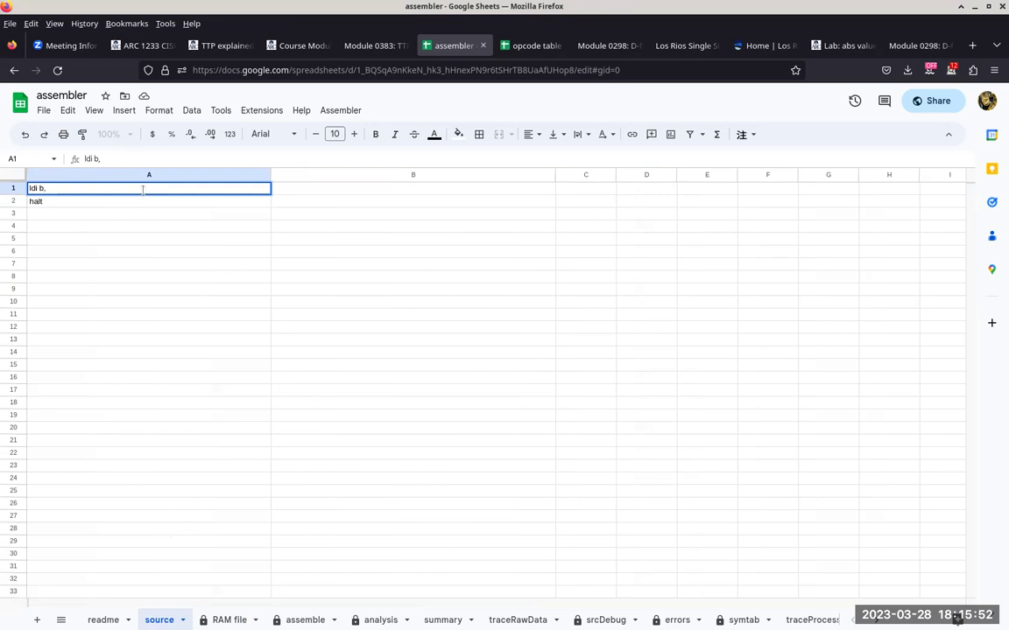
pyautogui.press('Return')
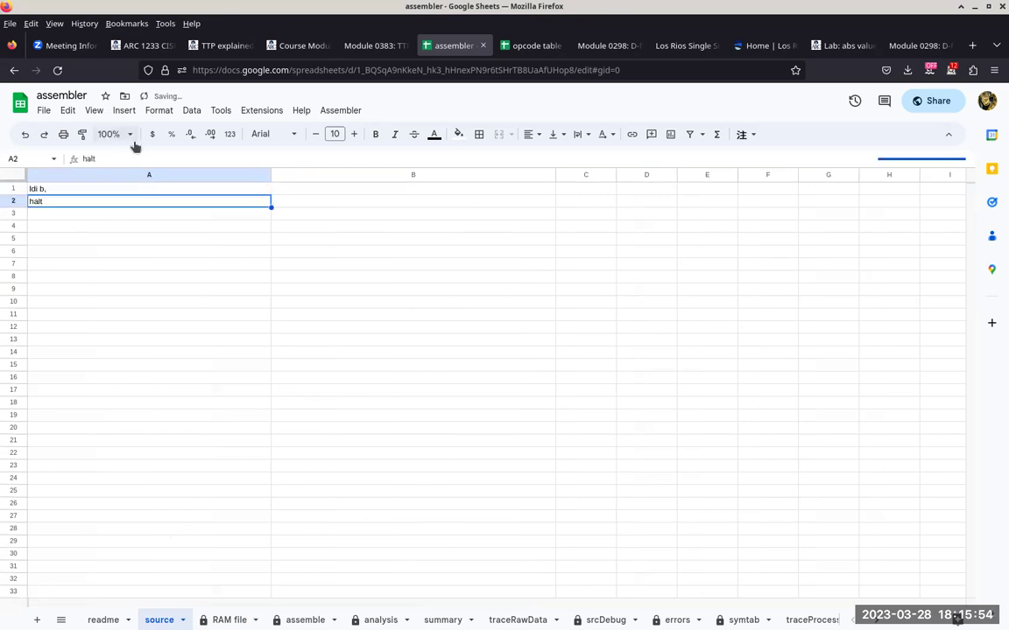
pyautogui.click(131, 137)
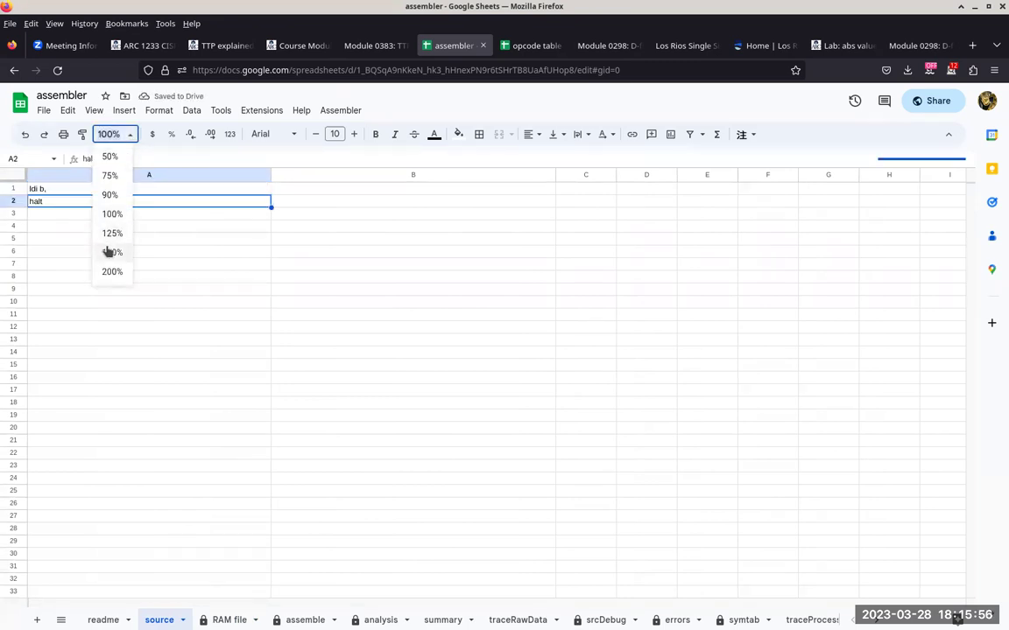
pyautogui.click(111, 273)
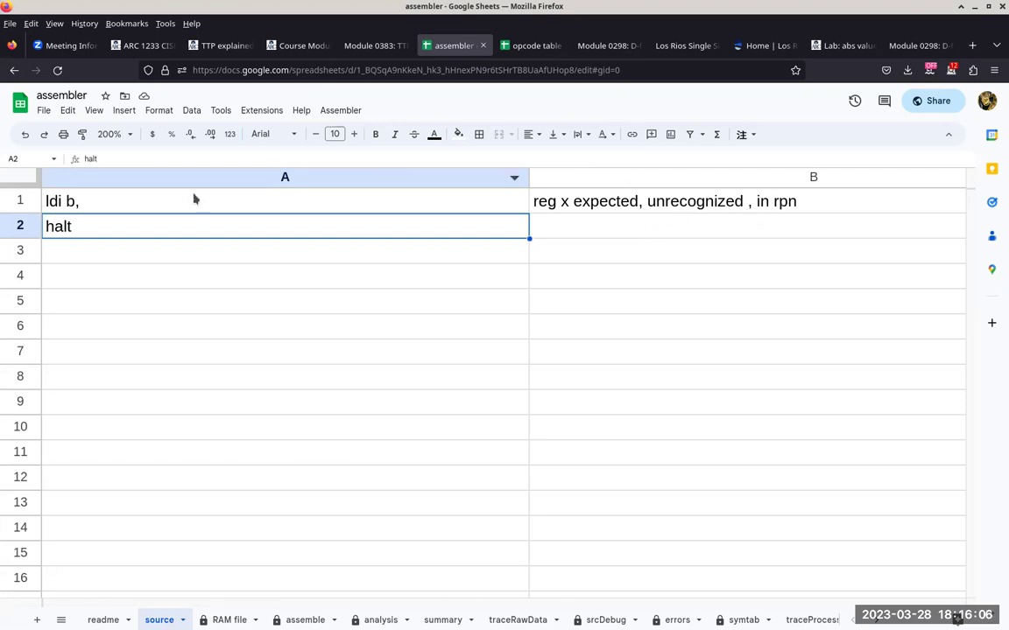
# Complete the instruction in cell A1 of the source sheet as "ldi b,10 1 * 3 +".
pyautogui.click(136, 206)
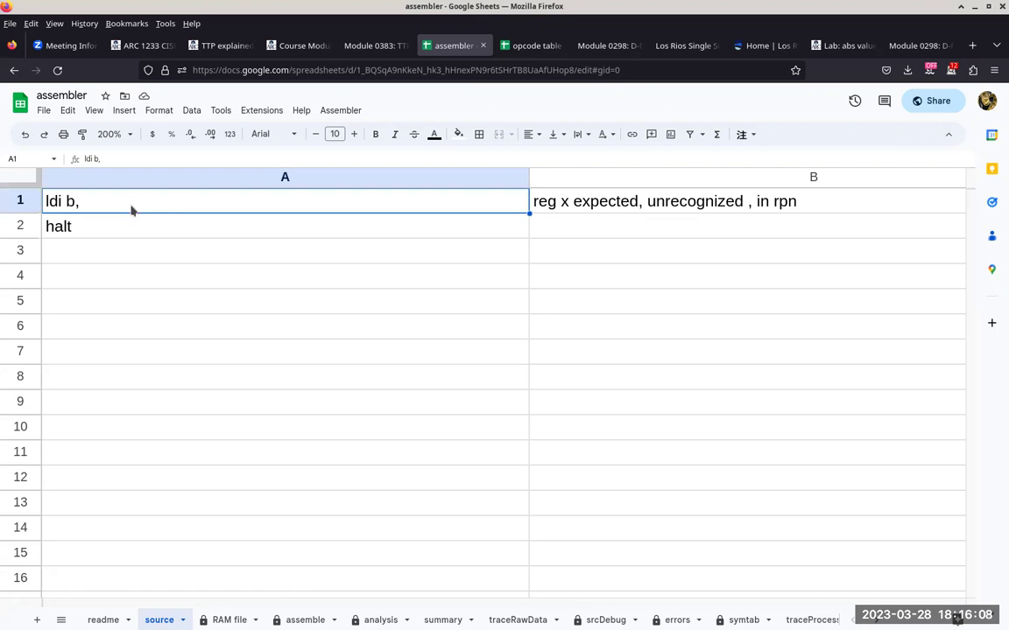
pyautogui.doubleClick(130, 204)
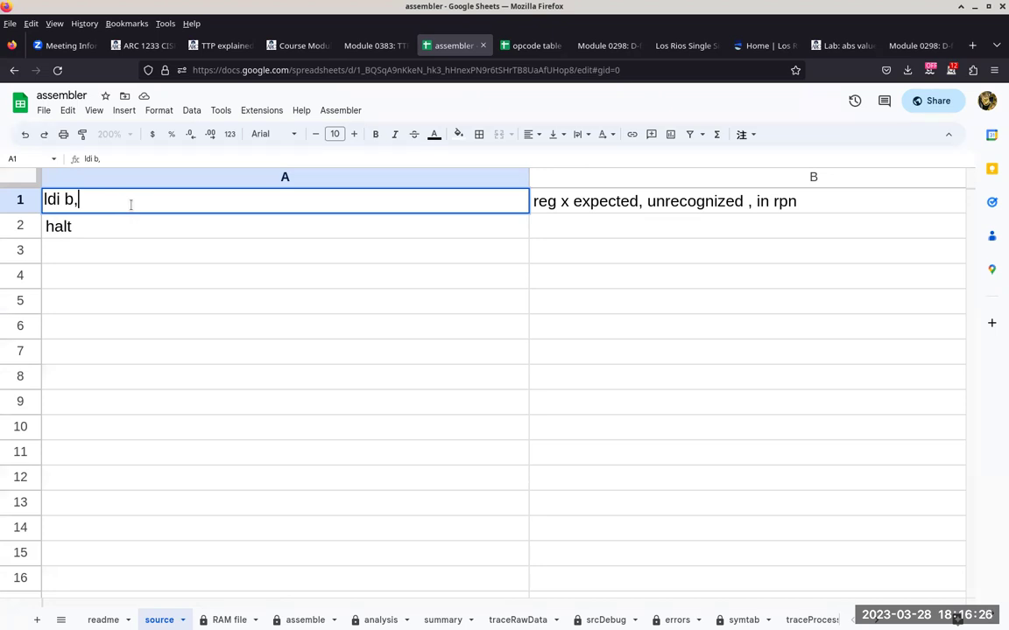
pyautogui.write('10 1 * 3 +')
pyautogui.press('Return')
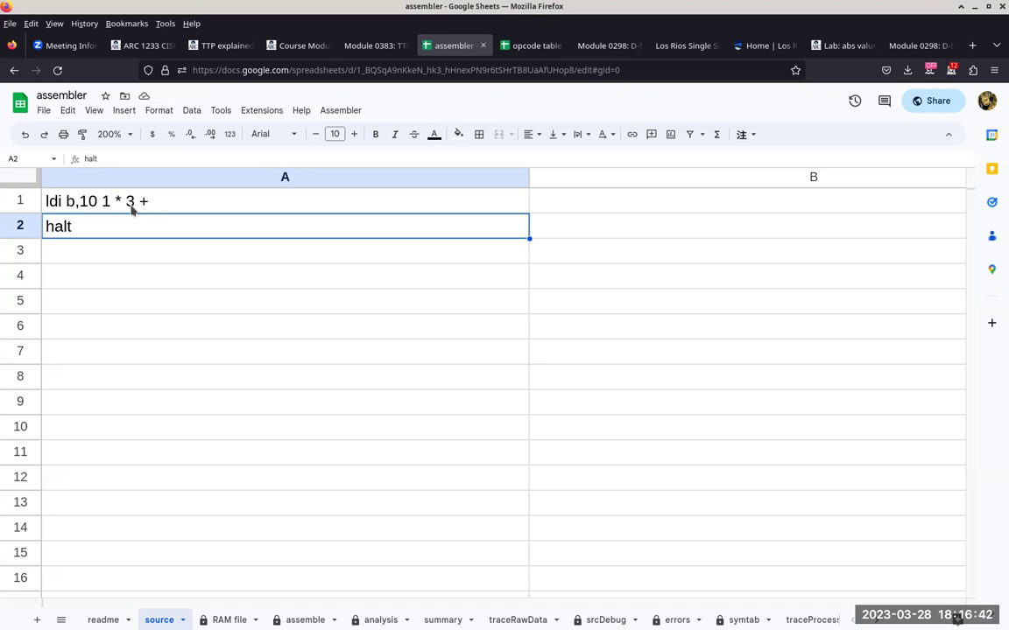
# Open the assemble sheet and examine the machine code bytes generated for the ldi instruction.
pyautogui.click(305, 620)
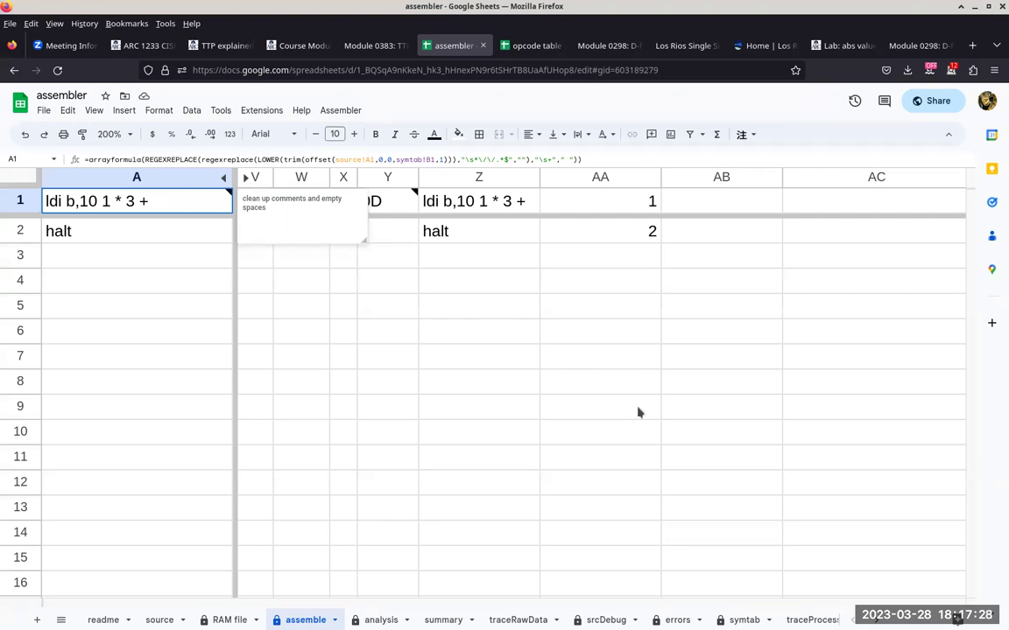
pyautogui.click(634, 408)
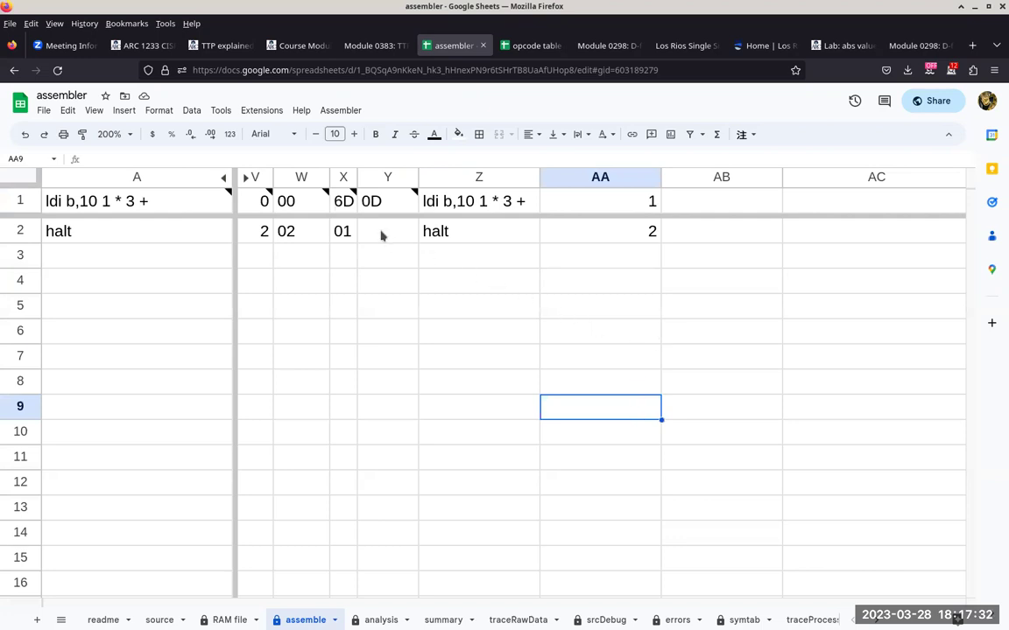
pyautogui.moveTo(352, 209)
# Select the whole ldi x,i row in the opcode table to compare its bit pattern with the assembled opcode.
pyautogui.click(537, 49)
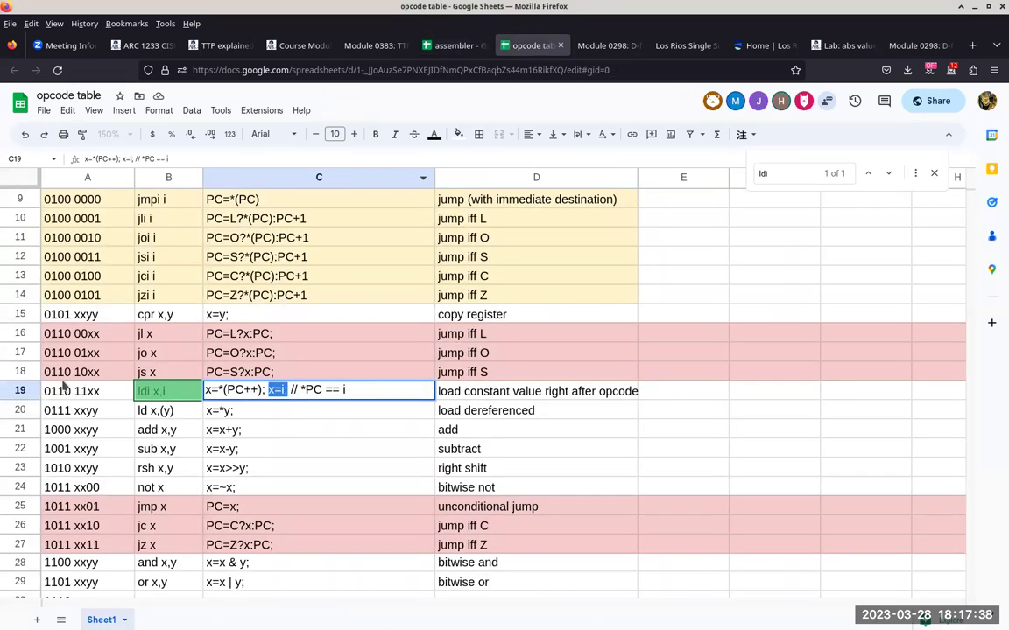
pyautogui.click(29, 391)
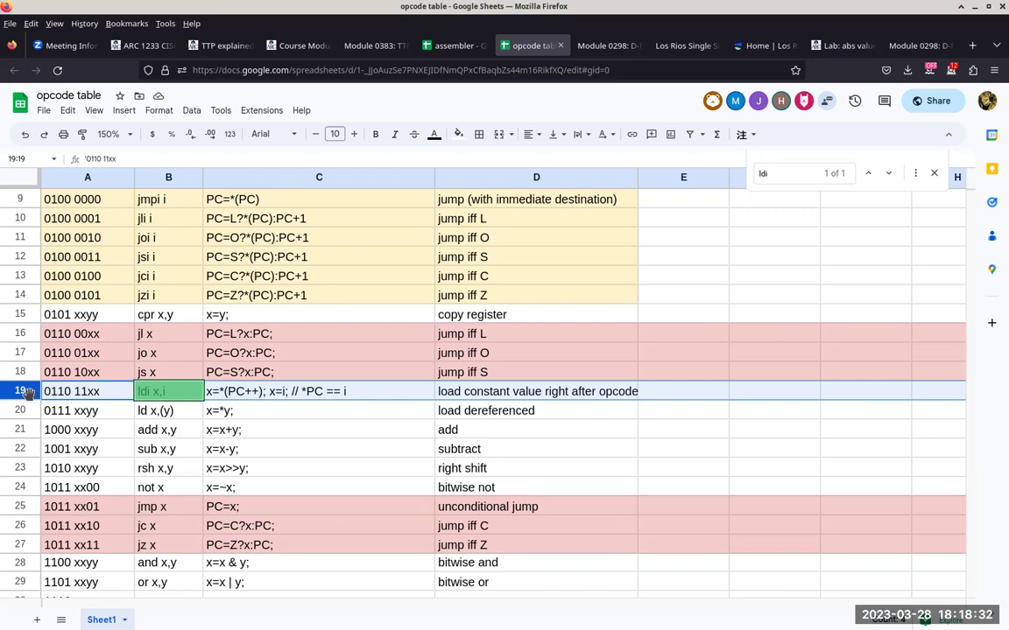
pyautogui.press('Print')
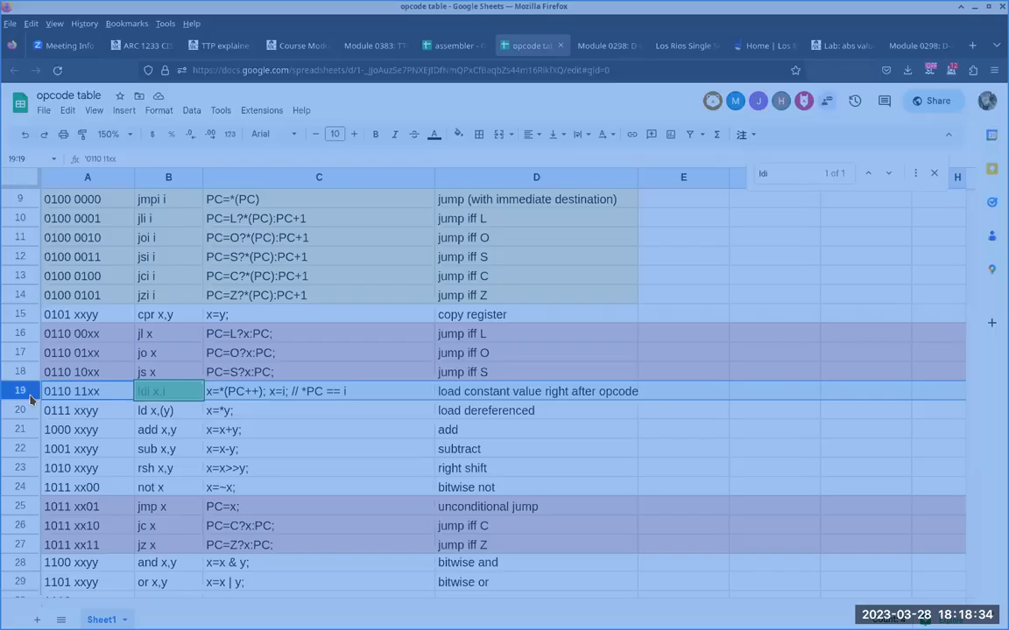
# Switch to the processor0004 circuit in Logisim, reset its simulation, and bring the register bank and PC into view.
pyautogui.hotkey('alt', 'Tab')
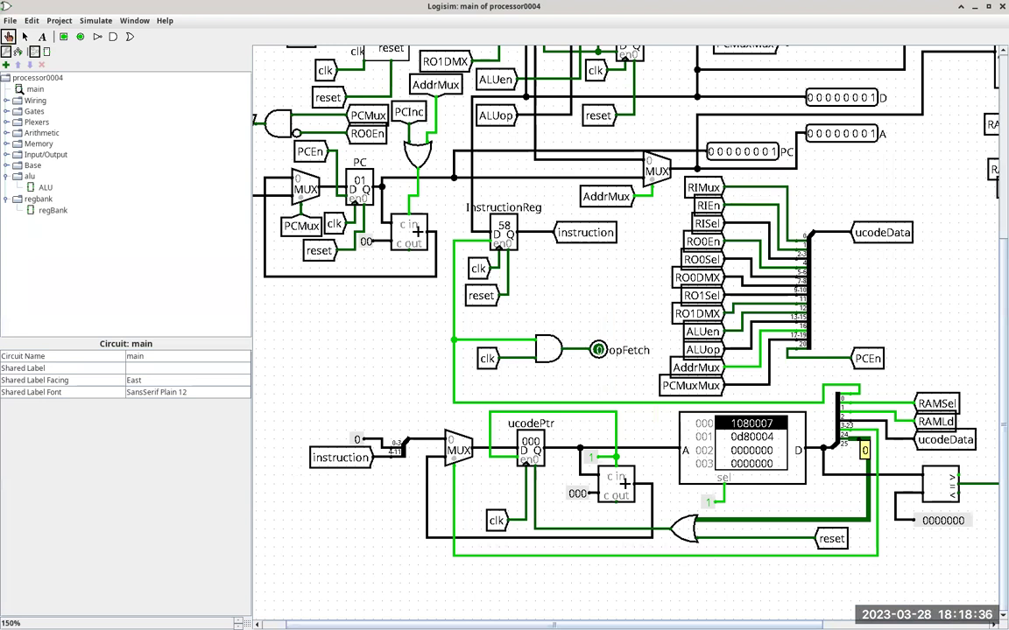
pyautogui.hscroll(5, 993, 239)
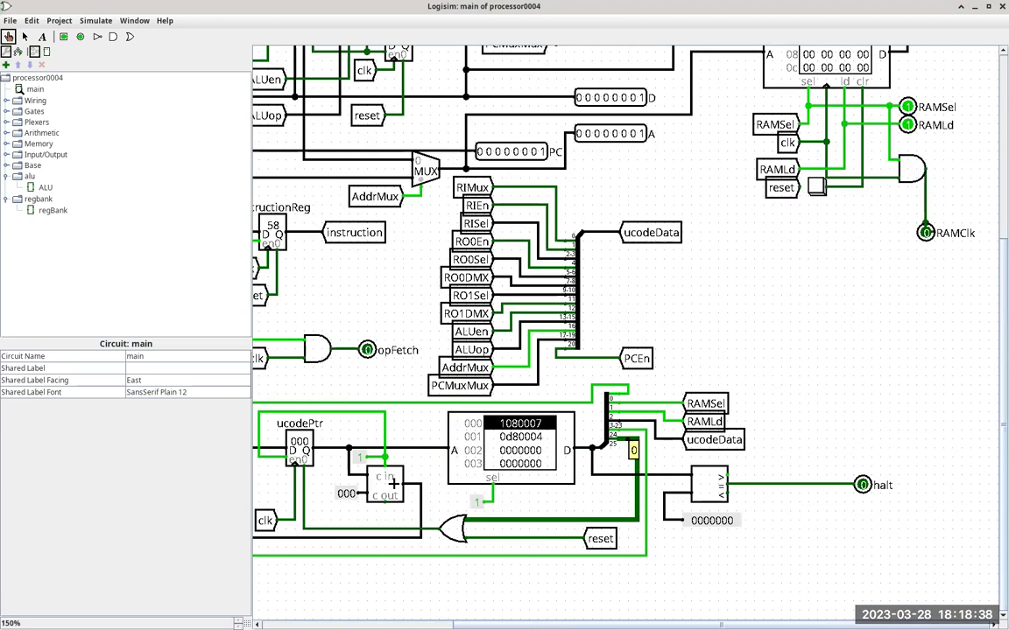
pyautogui.scroll(3, 946, 167)
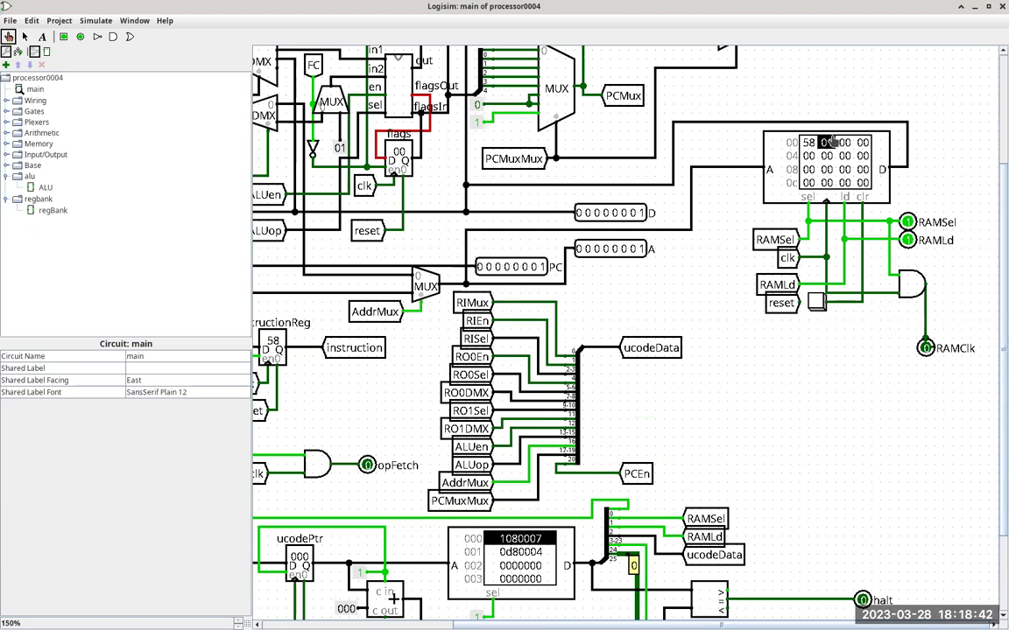
pyautogui.hotkey('ctrl', 'r')
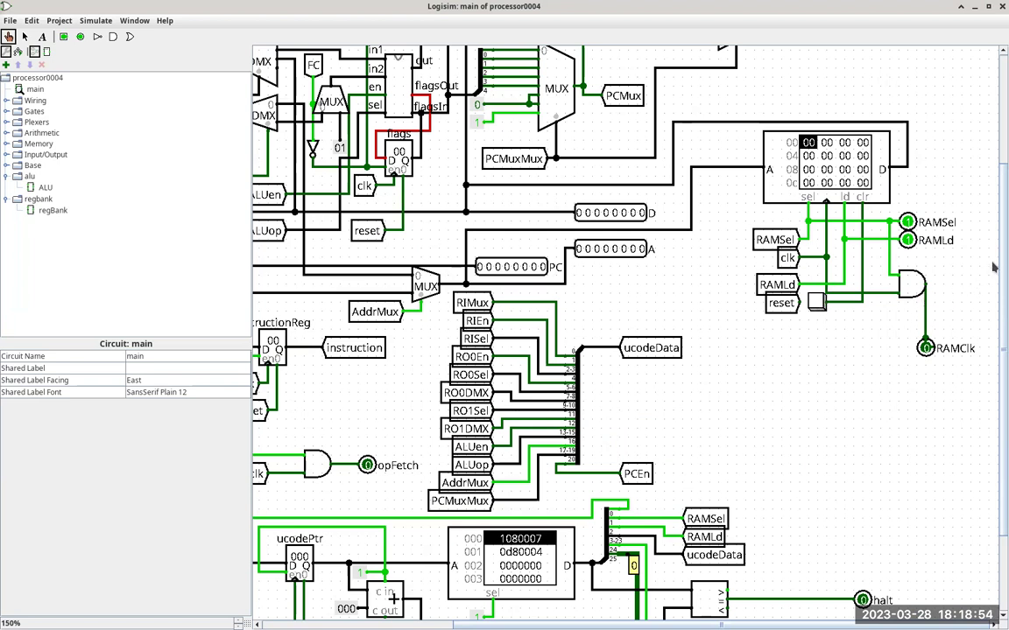
pyautogui.scroll(3, 993, 203)
pyautogui.scroll(4, 994, 203)
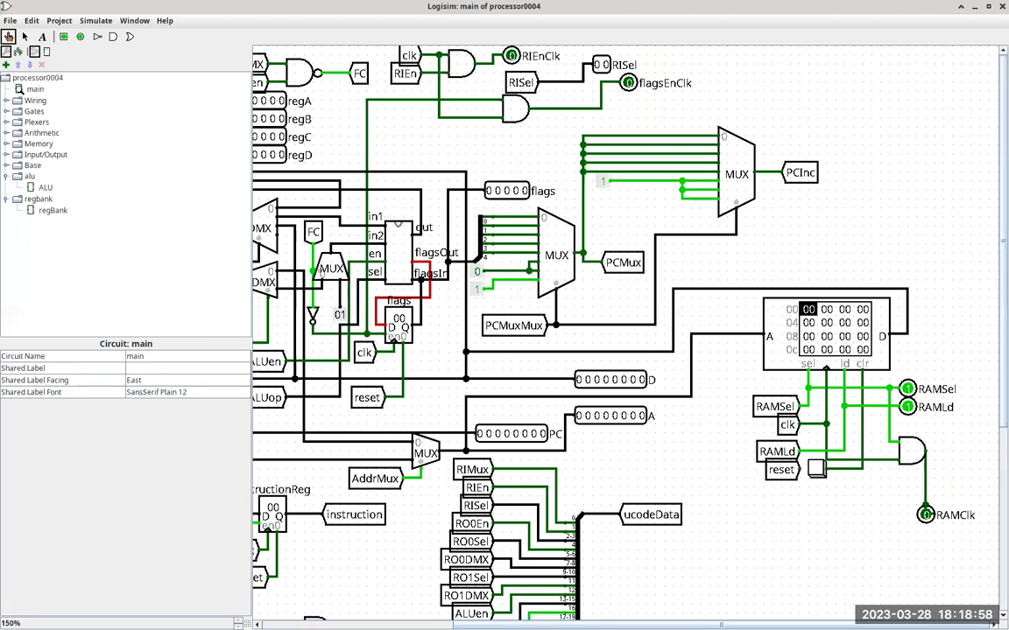
pyautogui.hscroll(-10, 890, 553)
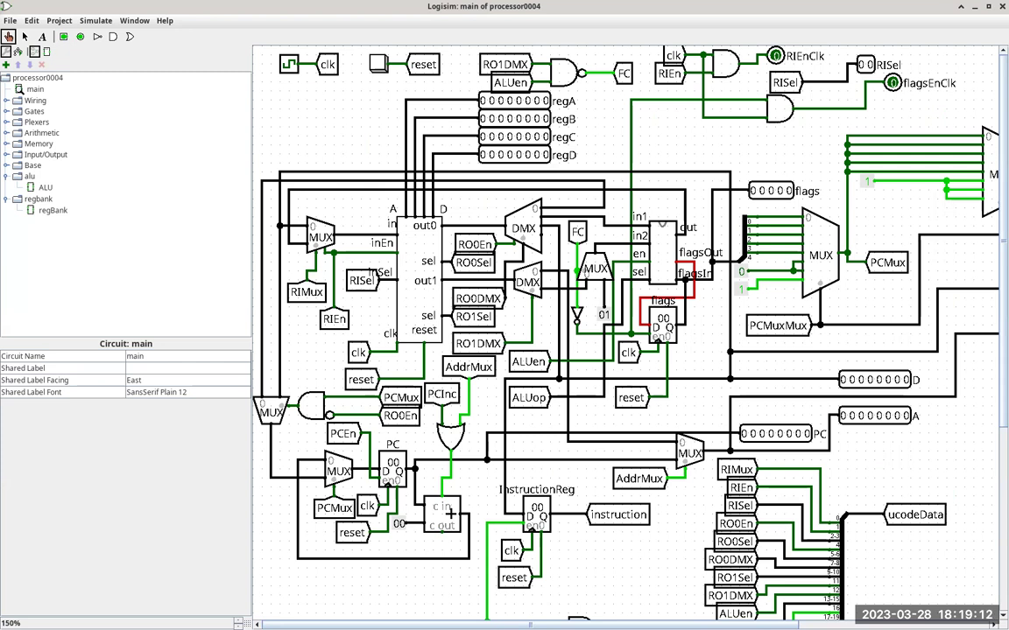
# Enter the program bytes 6d, 0d and 01 into RAM addresses 00, 01 and 02.
pyautogui.hscroll(5, 890, 553)
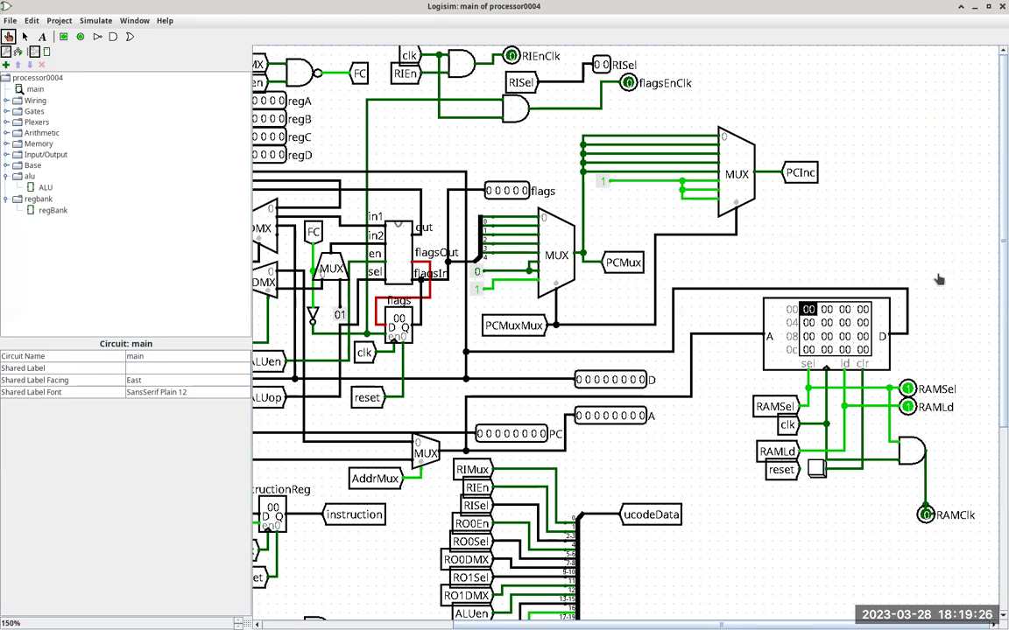
pyautogui.click(807, 311)
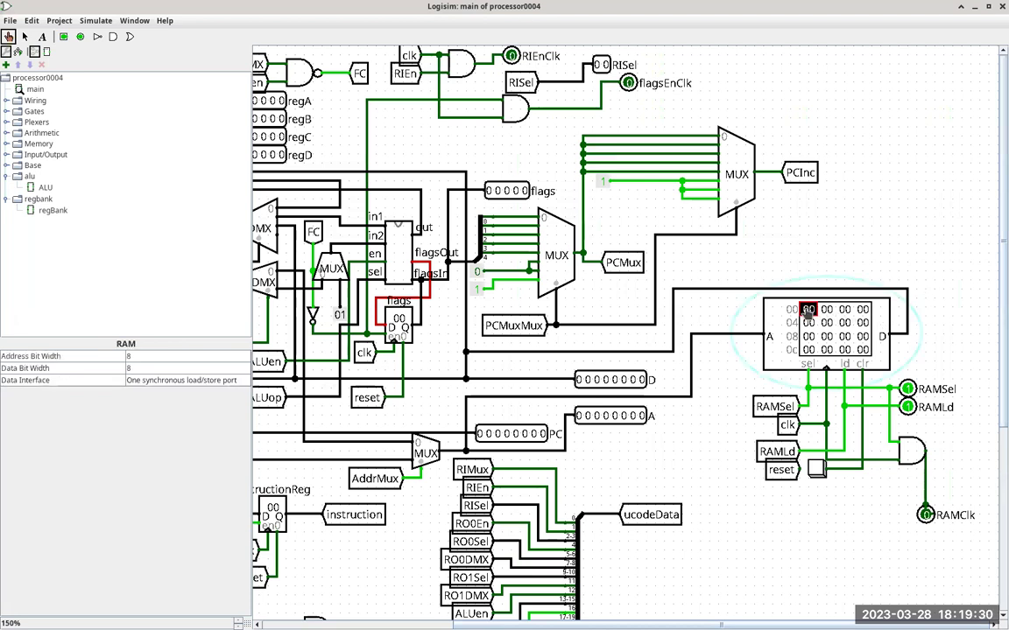
pyautogui.write('6d')
pyautogui.click(824, 310)
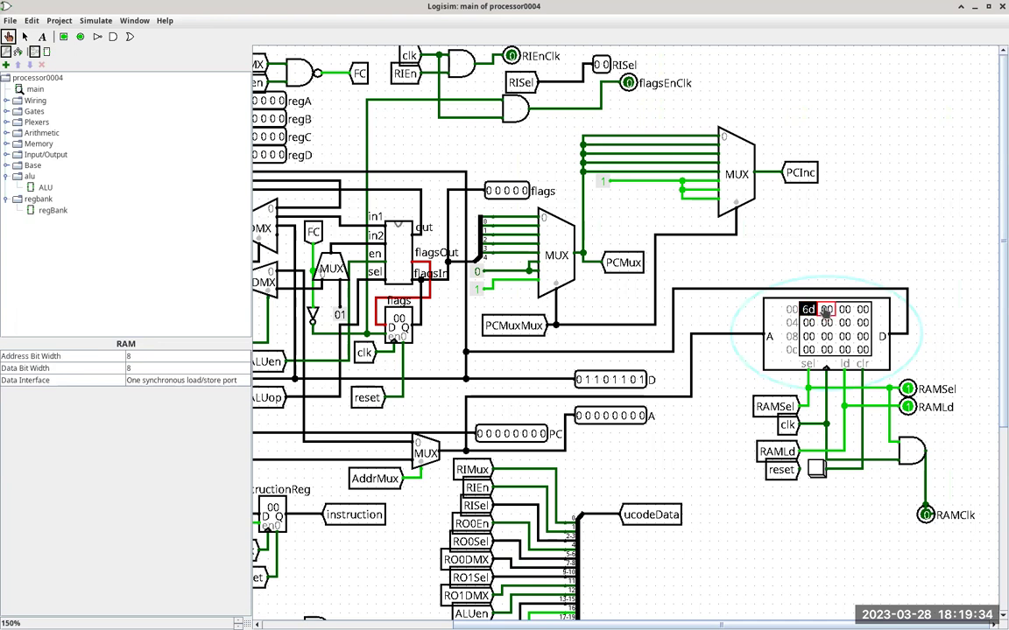
pyautogui.write('d')
pyautogui.click(844, 311)
pyautogui.write('1')
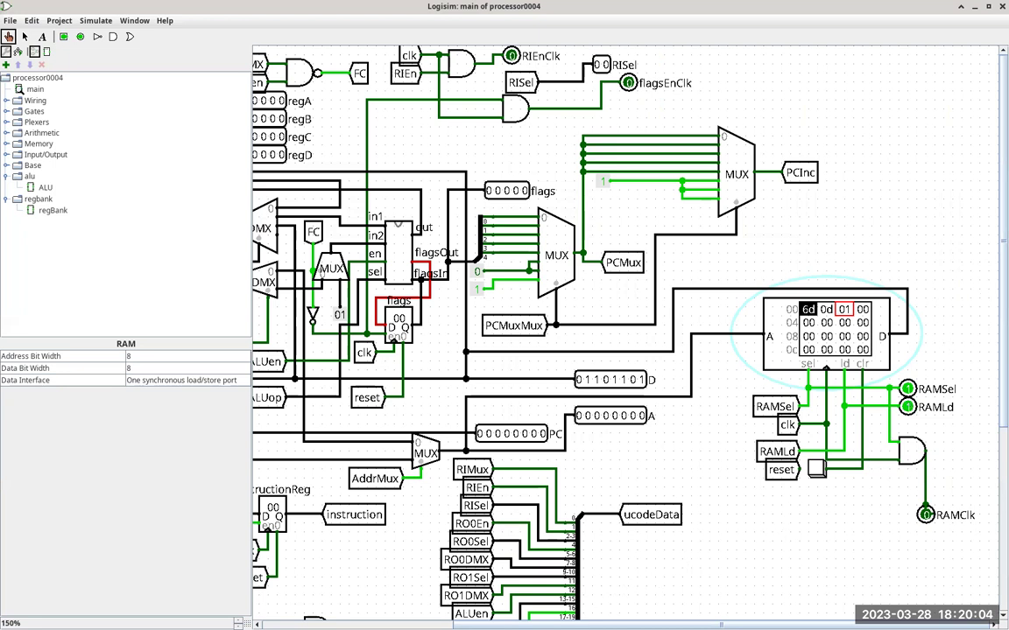
# Probe the wire feeding the RAM's address input and the PC wire entering the address multiplexer.
pyautogui.hscroll(-10, 396, 572)
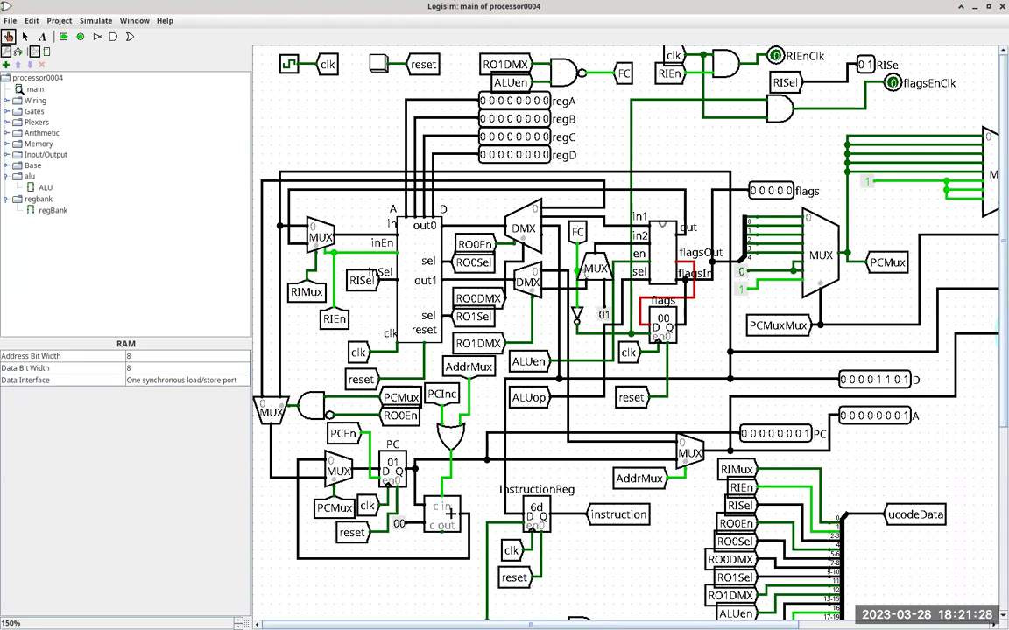
pyautogui.hscroll(5, 995, 426)
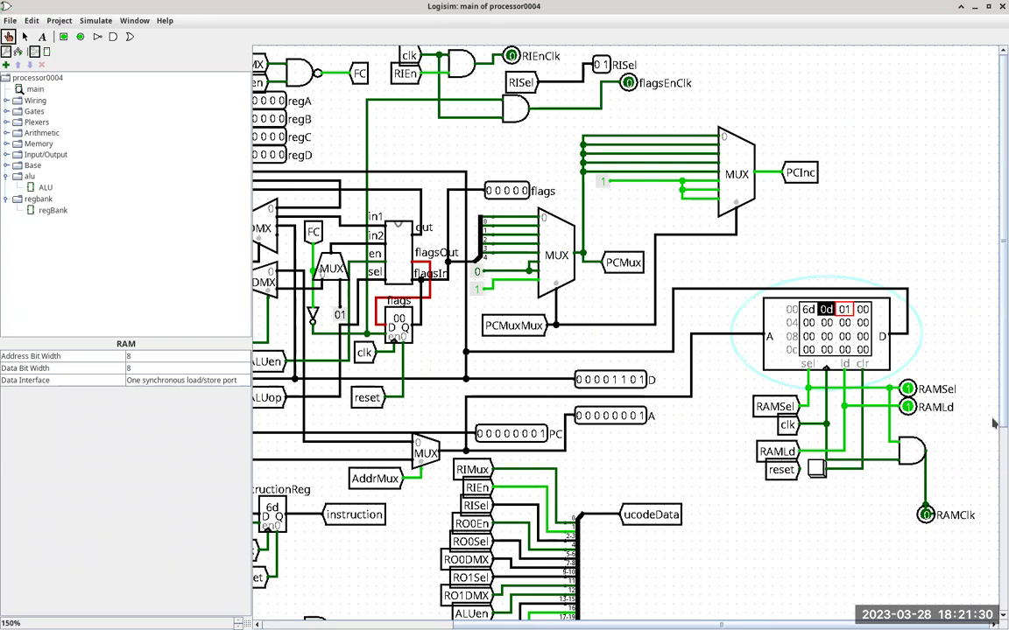
pyautogui.scroll(-5, 994, 427)
pyautogui.scroll(5, 994, 569)
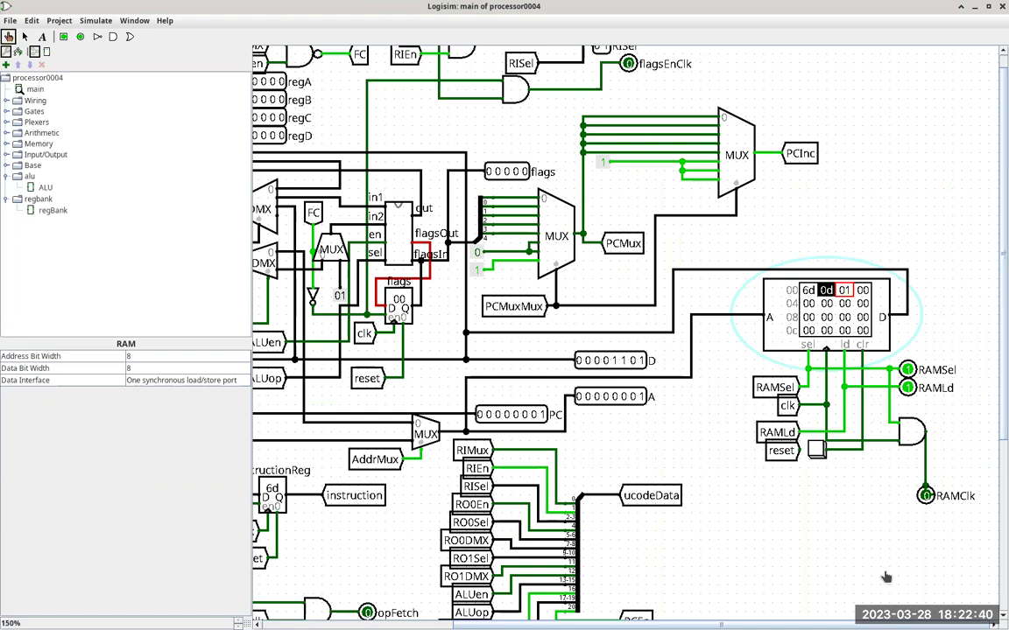
pyautogui.click(715, 322)
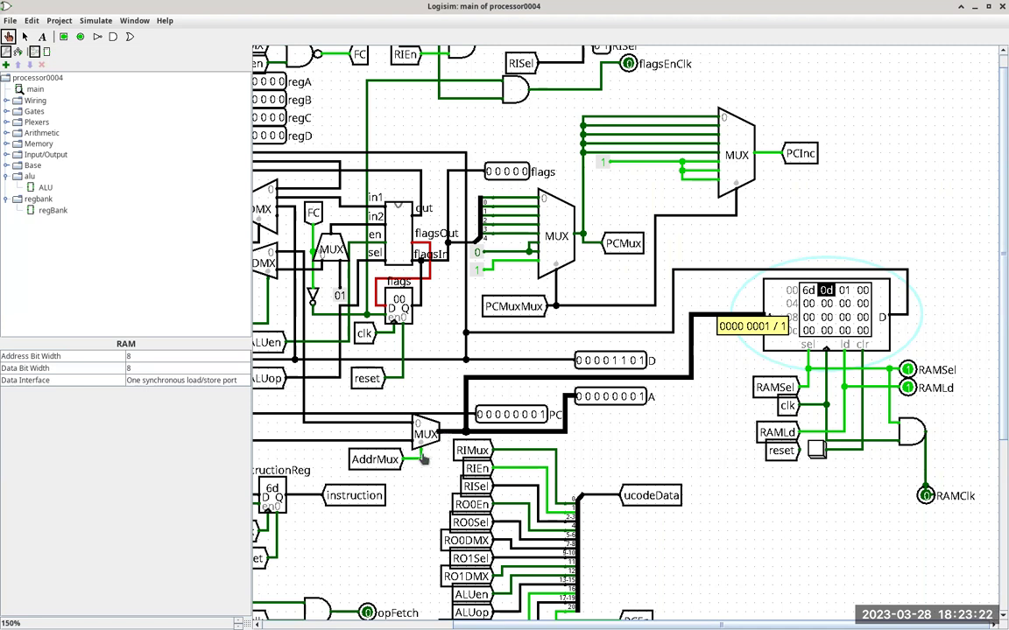
pyautogui.click(399, 440)
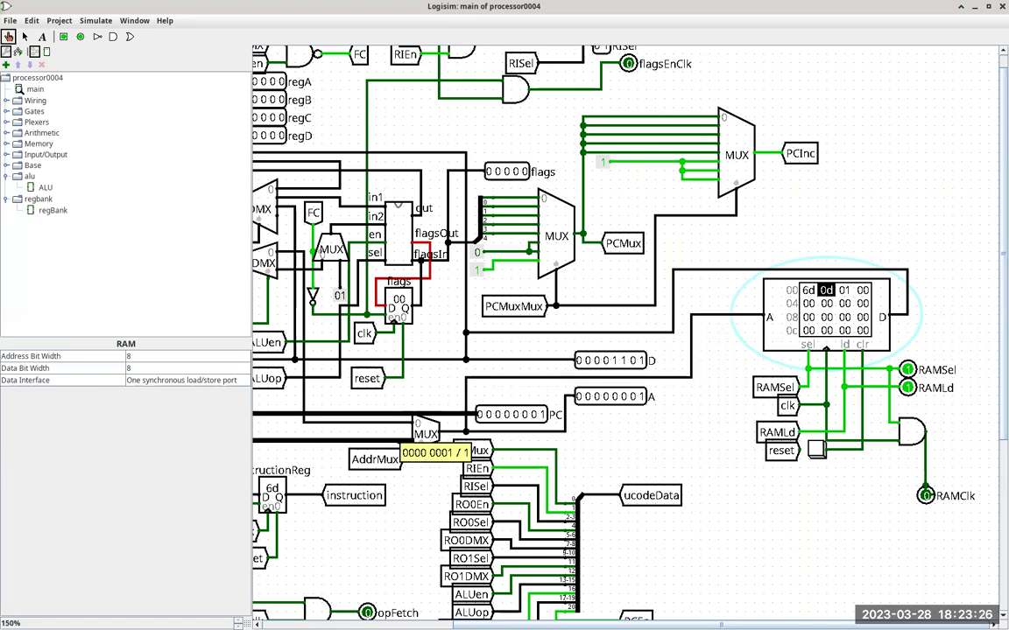
# Probe the RAM's data output wire and trace it to the register bank, checking its data input and enable wires.
pyautogui.hscroll(-5, 626, 332)
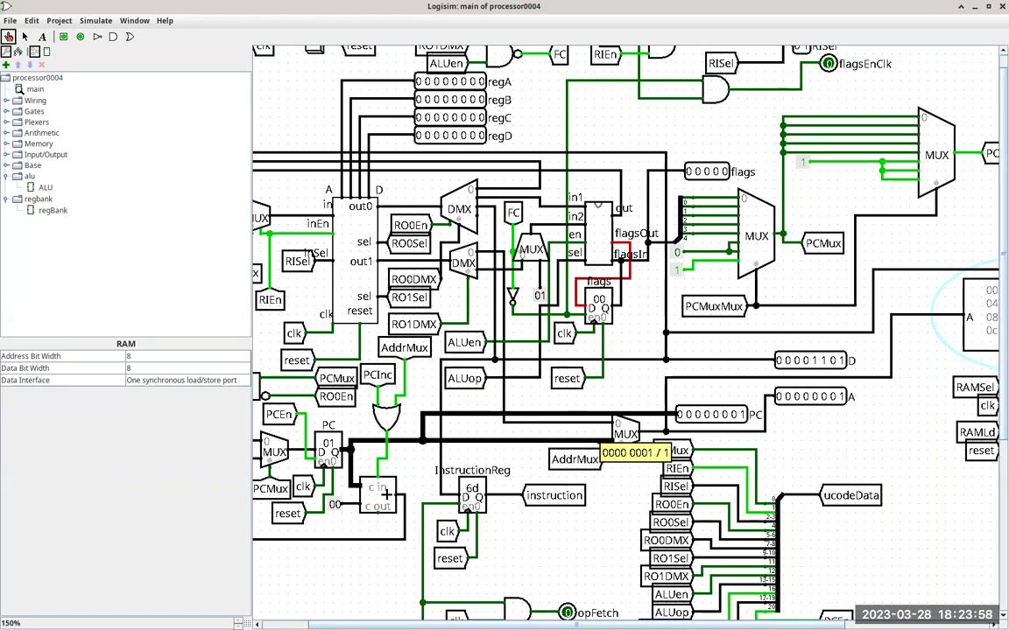
pyautogui.hscroll(5, 819, 294)
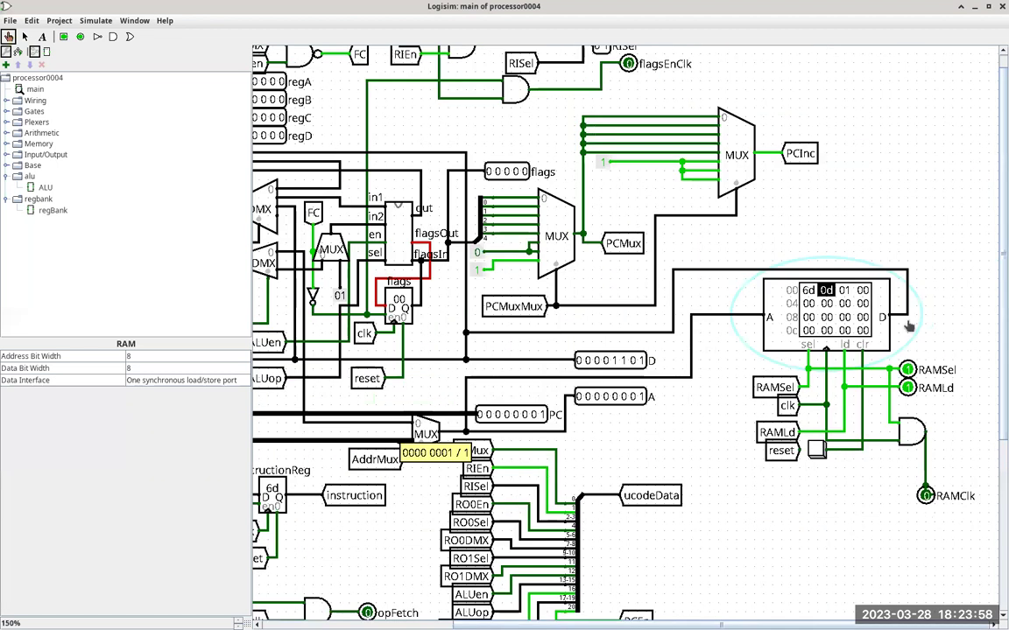
pyautogui.click(717, 271)
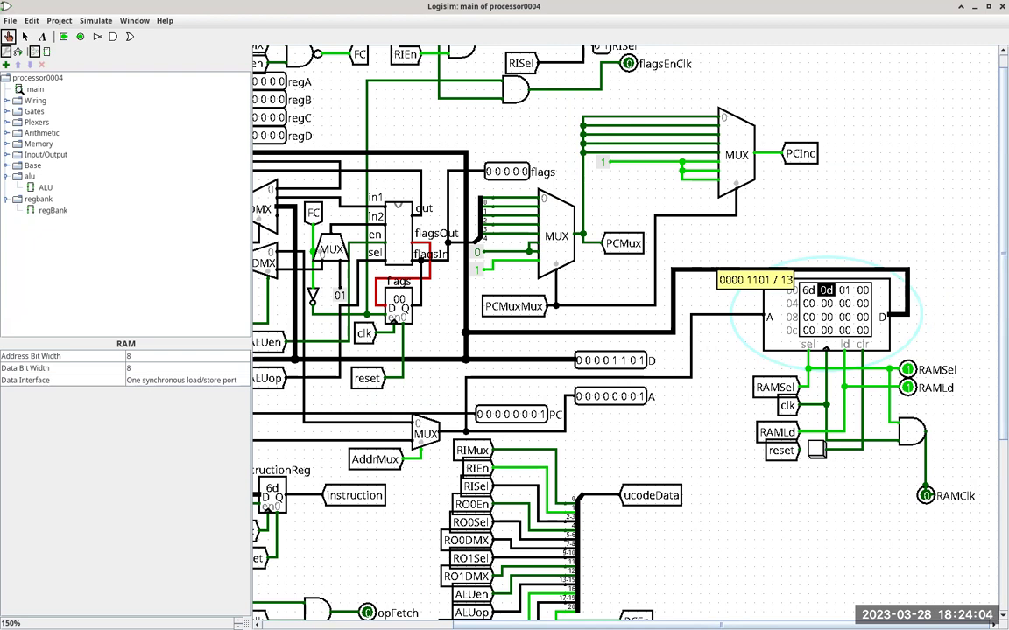
pyautogui.hscroll(-4, 625, 332)
pyautogui.hscroll(-3, 625, 333)
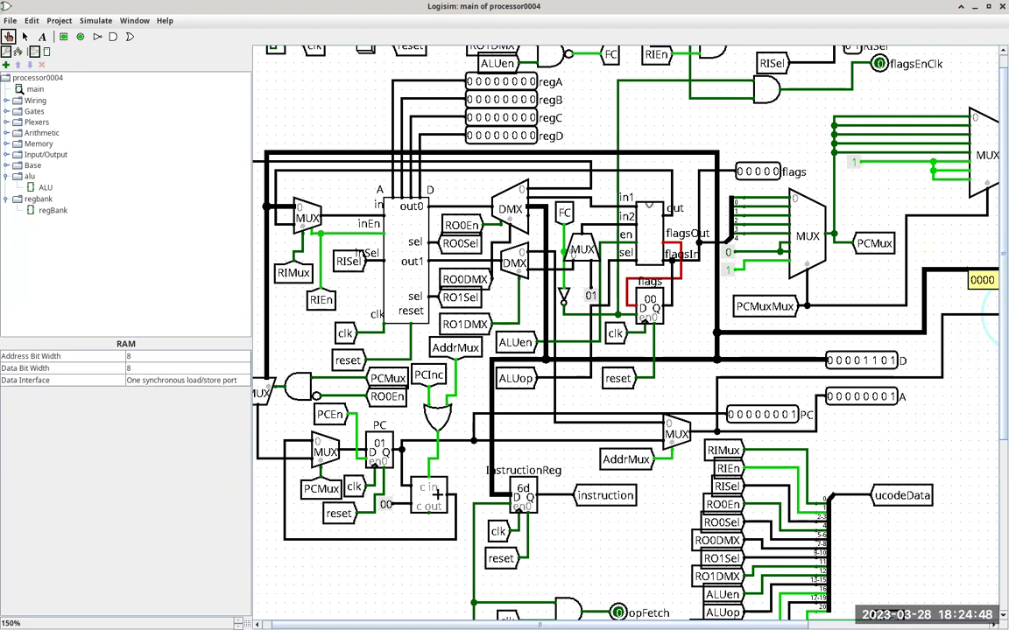
pyautogui.hscroll(-1, 889, 554)
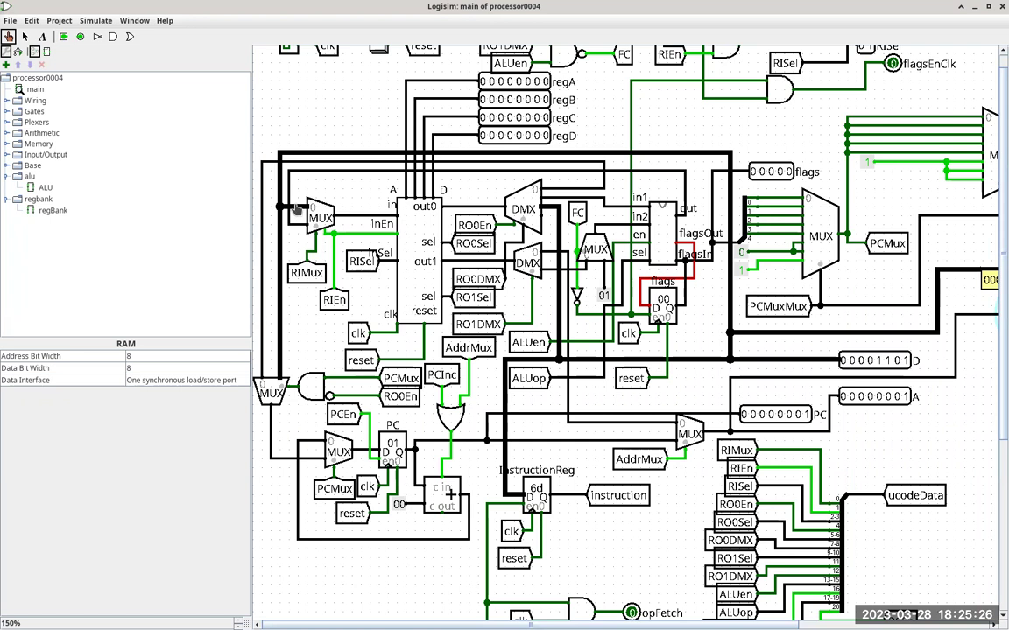
pyautogui.moveTo(354, 219)
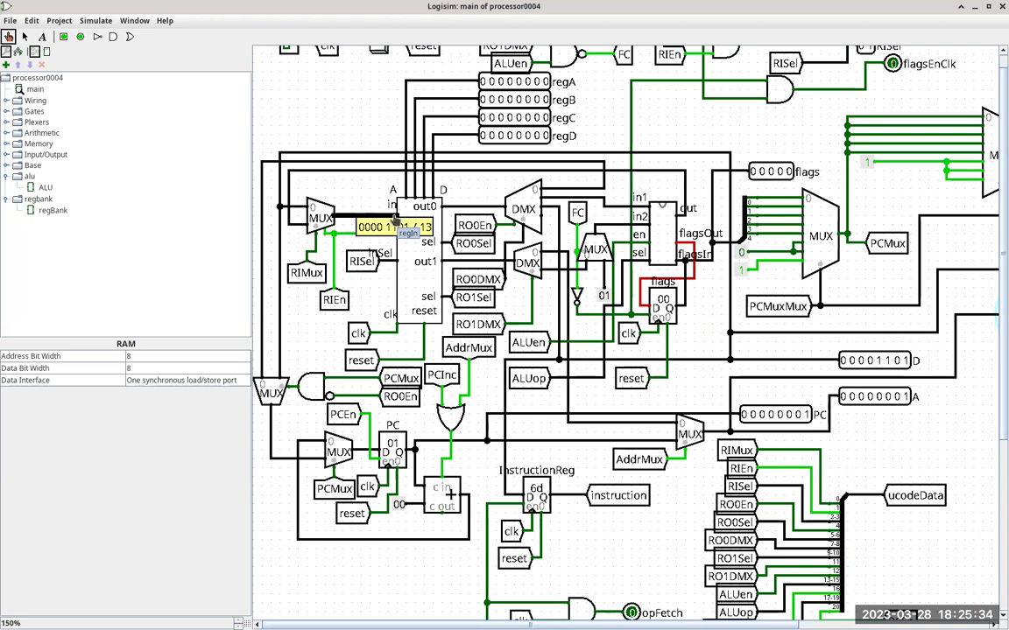
pyautogui.click(347, 234)
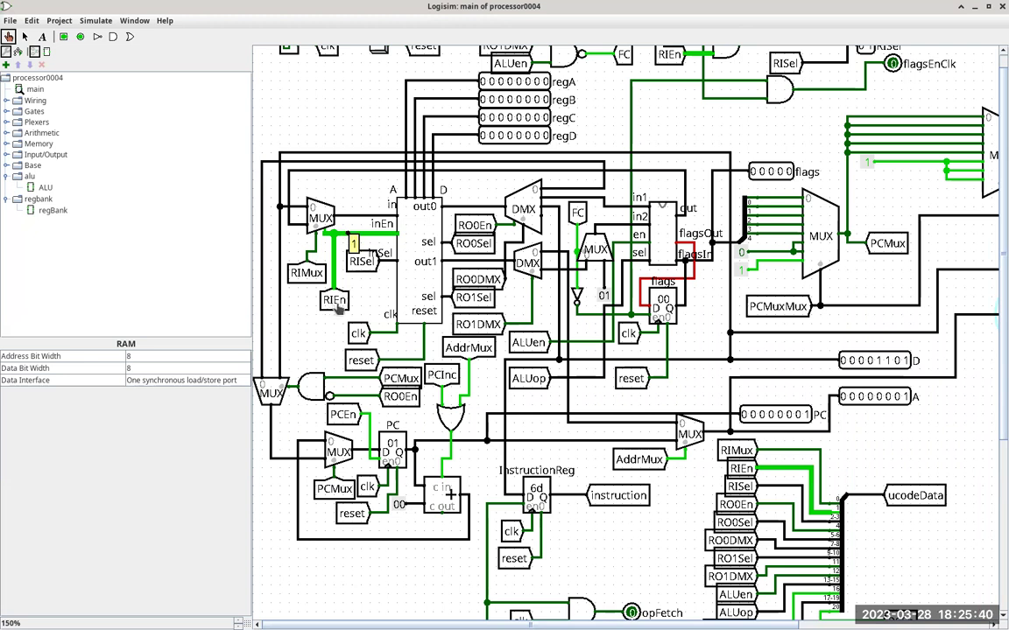
# View the regBank subcircuit, probe the data wire into register B, and return to the main circuit.
pyautogui.rightClick(415, 238)
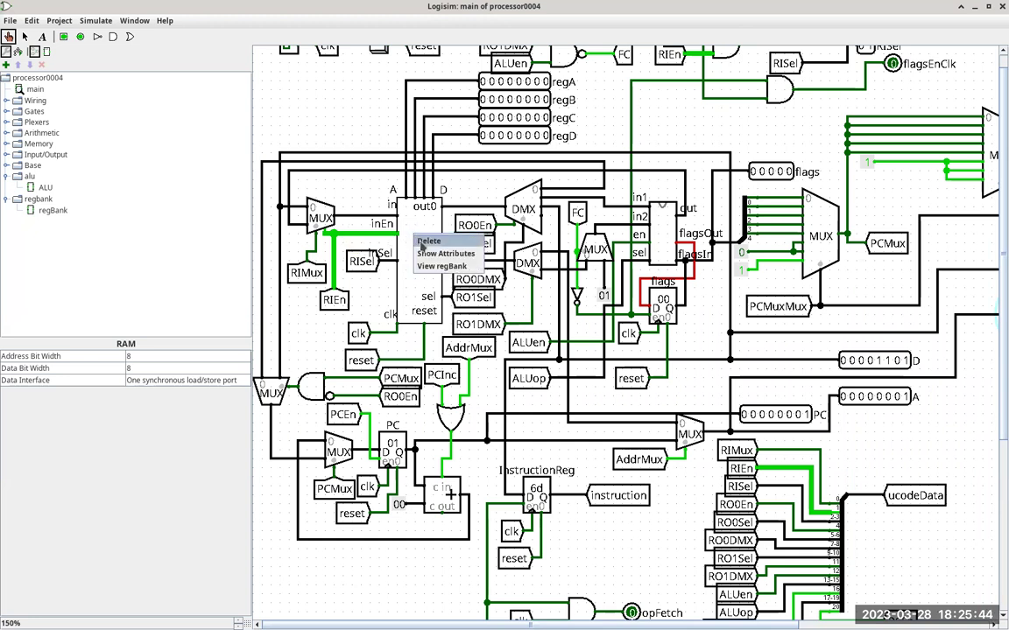
pyautogui.click(412, 241)
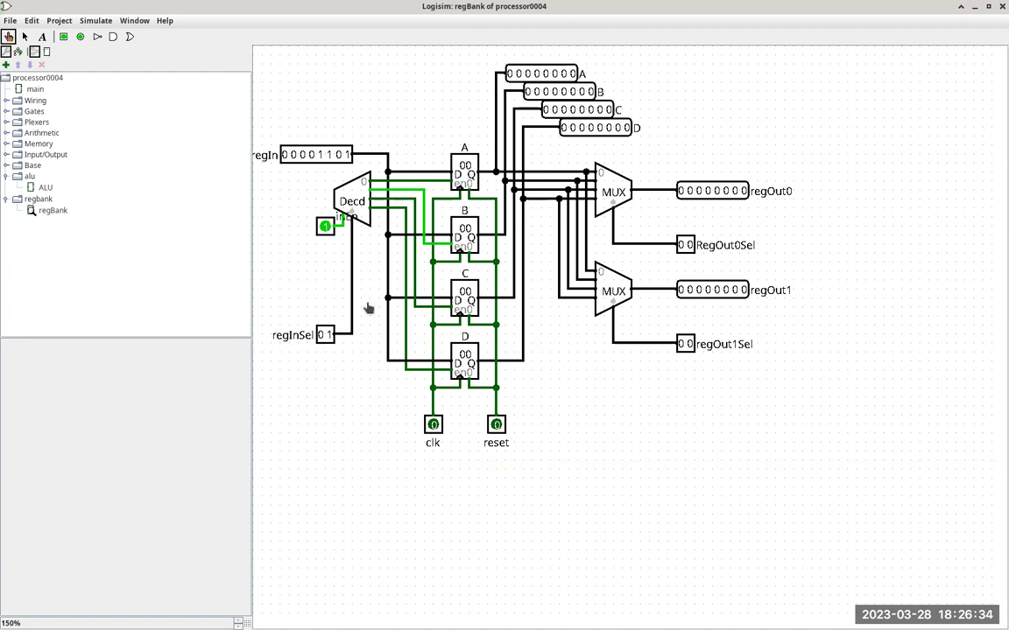
pyautogui.click(439, 235)
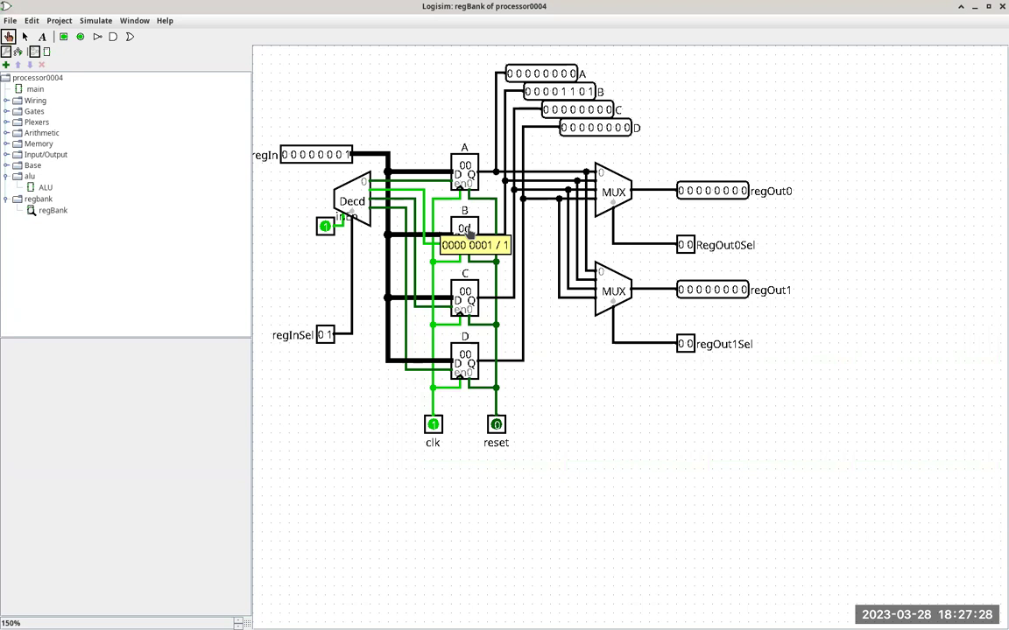
pyautogui.doubleClick(31, 91)
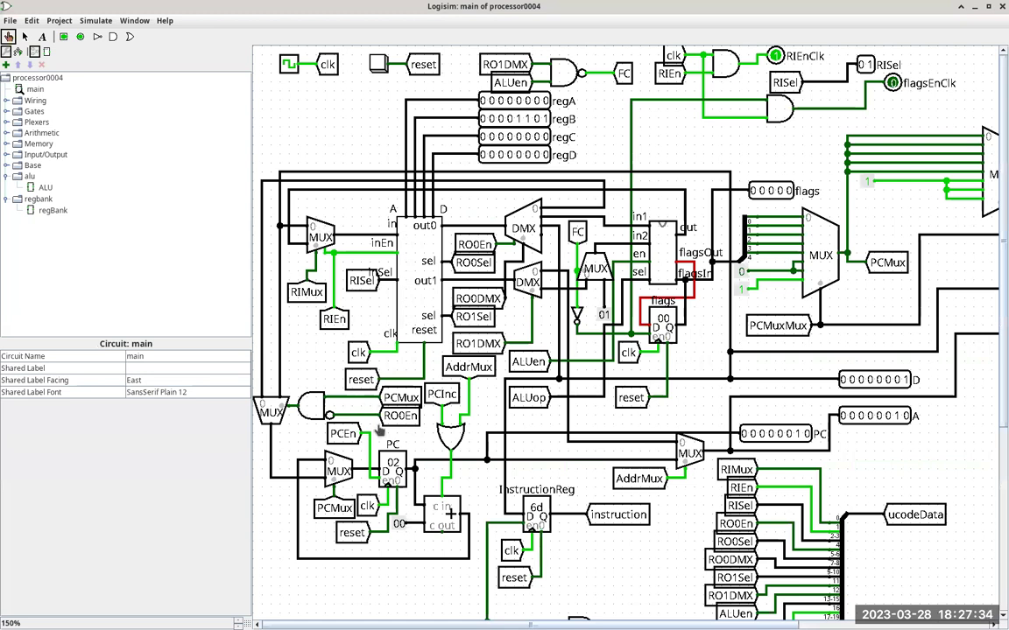
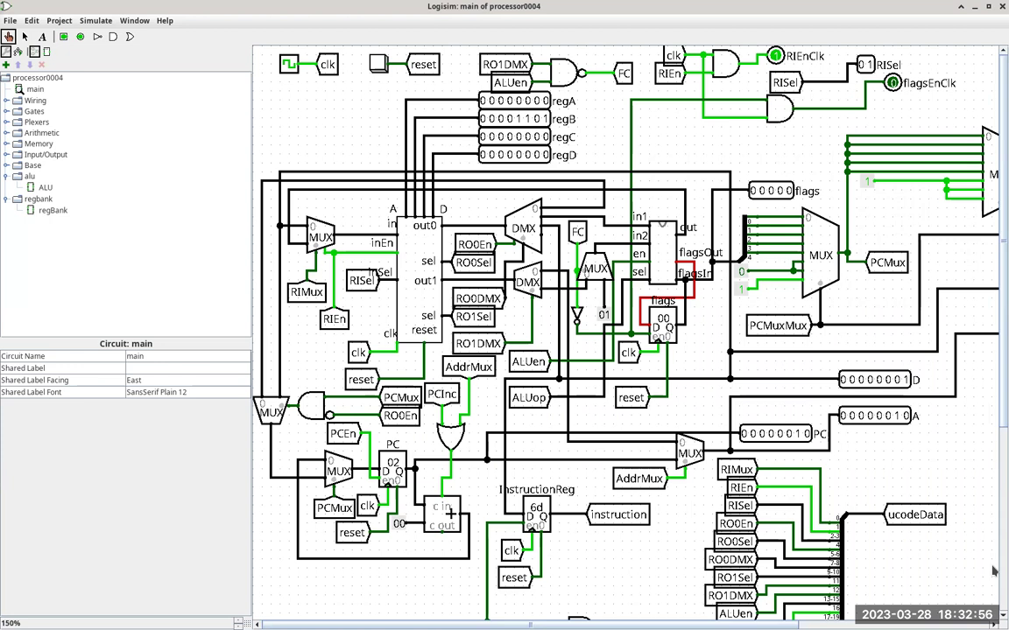
# Advance the simulation clock one tick from the ldi microcode to the opcode fetch and bring the RAM contents into view.
pyautogui.scroll(-5, 993, 571)
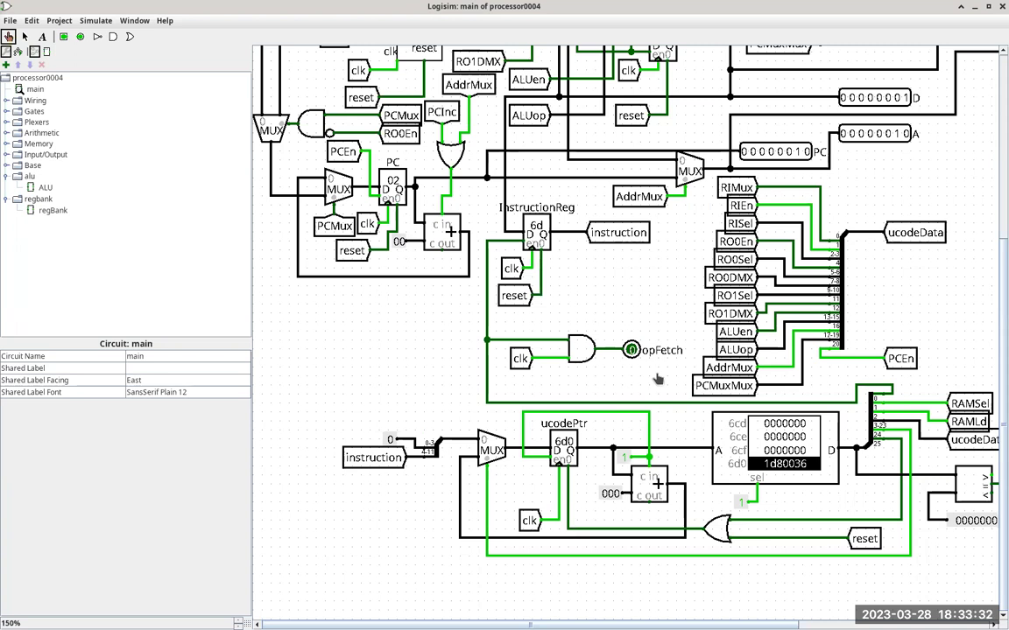
pyautogui.hotkey('ctrl', 't')
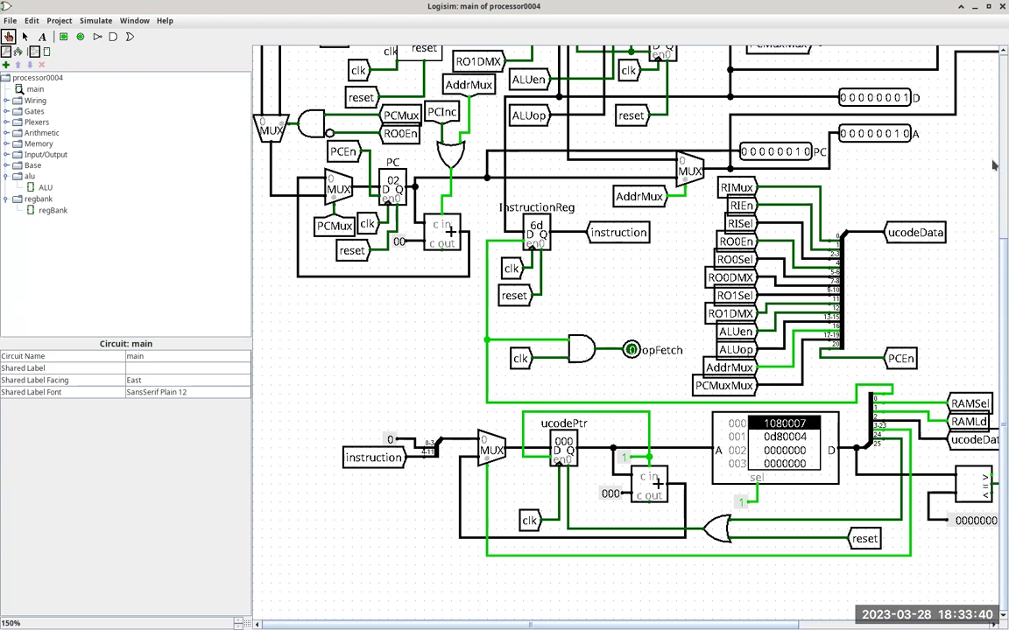
pyautogui.scroll(5, 896, 208)
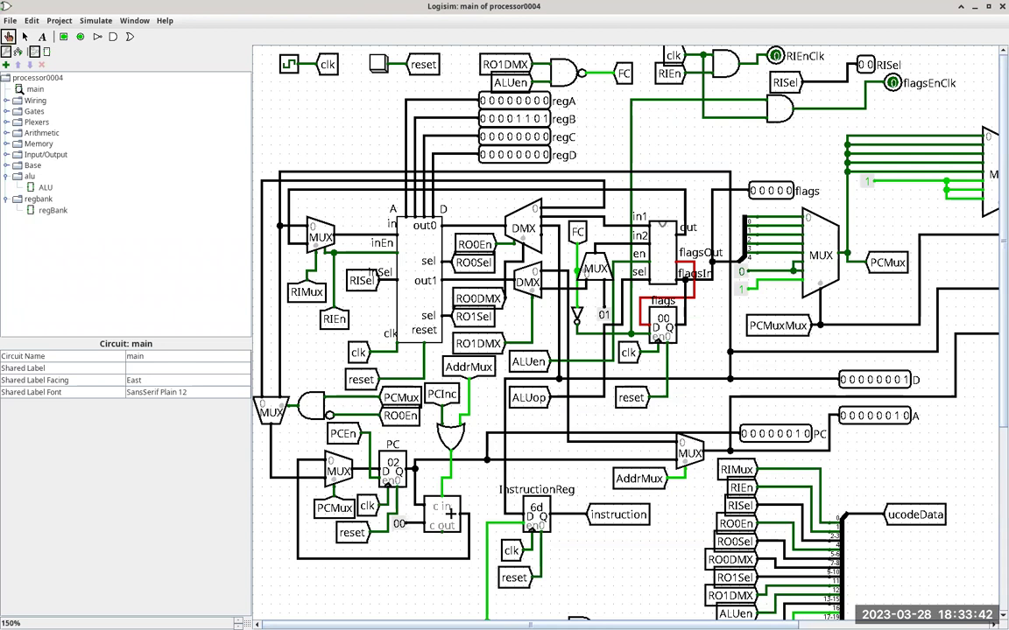
pyautogui.hscroll(5, 805, 302)
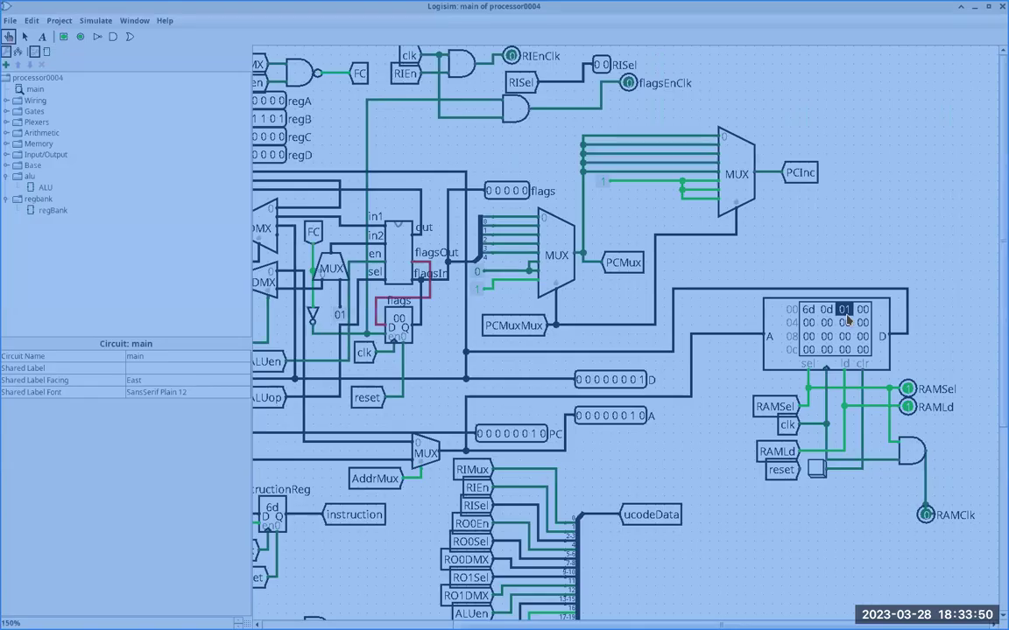
# Switch to the opcode table in Firefox, select the whole halt row to check its opcode, and return to Logisim.
pyautogui.hotkey('alt', 'Tab')
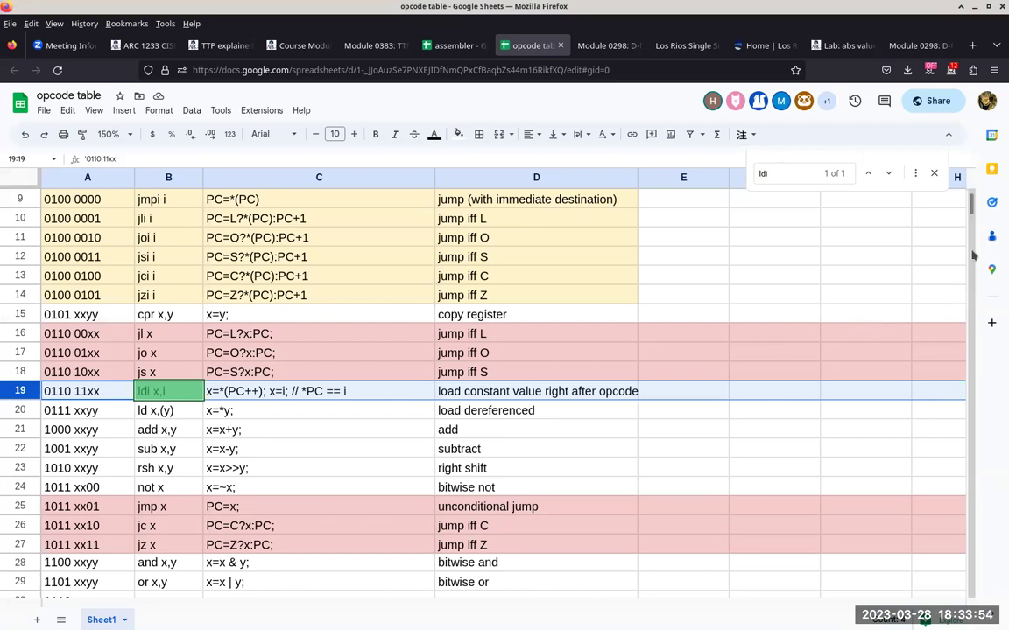
pyautogui.scroll(4, 704, 295)
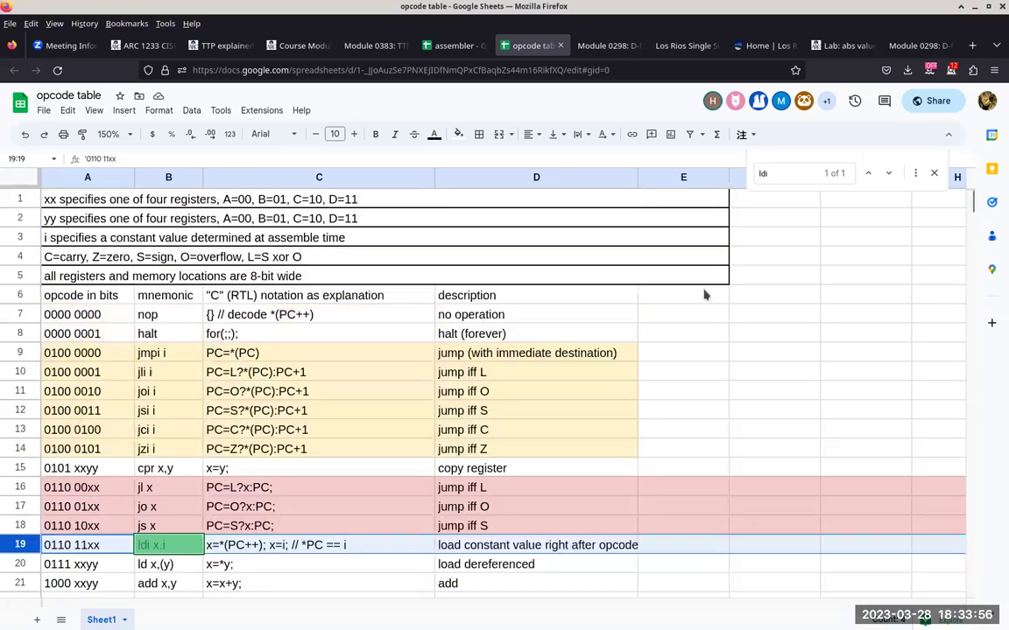
pyautogui.click(20, 334)
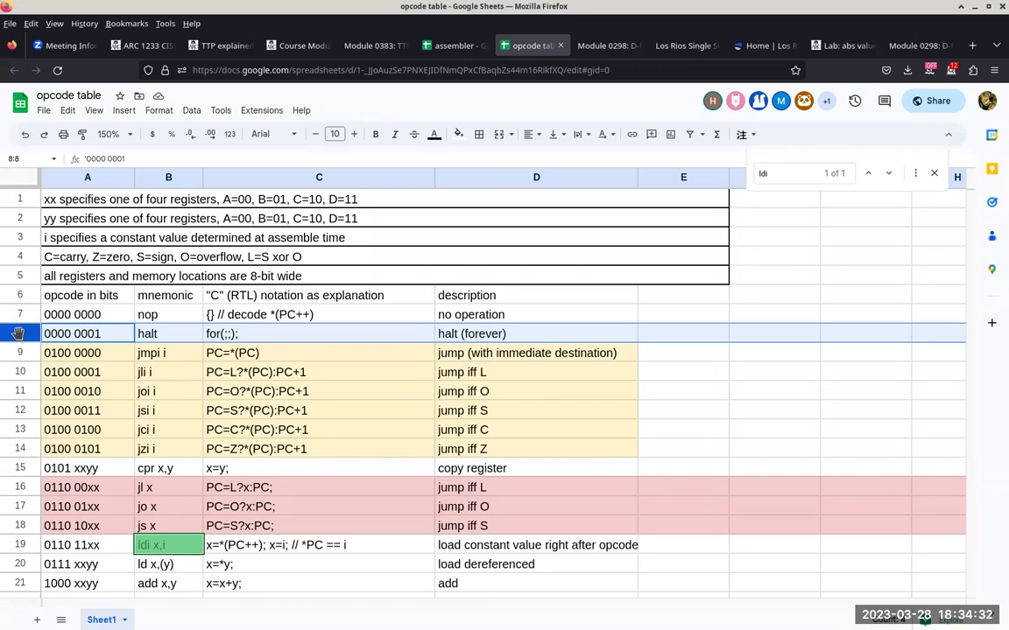
pyautogui.press('Print')
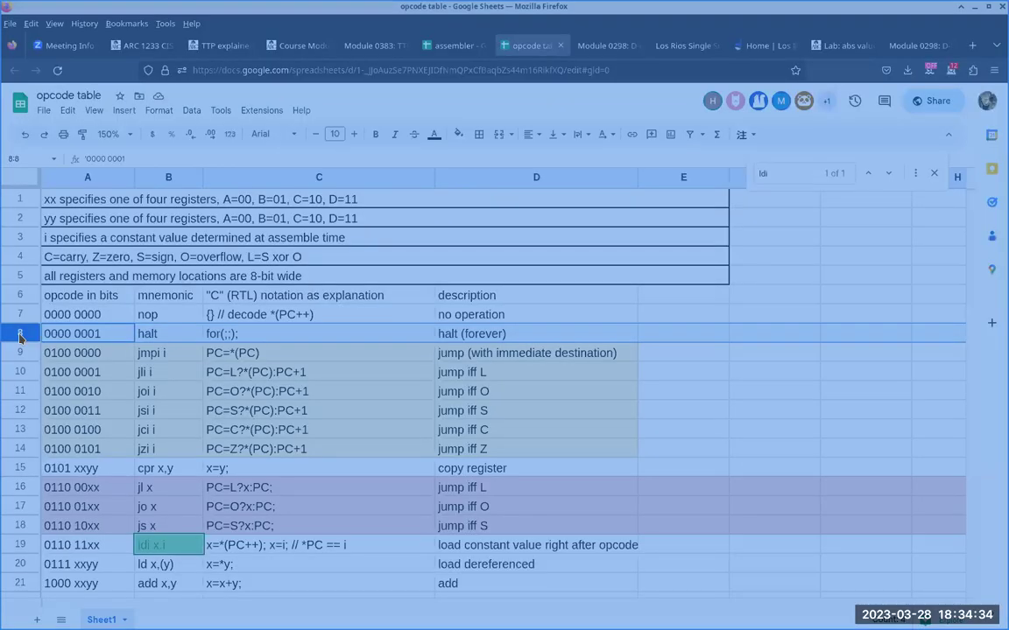
pyautogui.hotkey('alt', 'Tab')
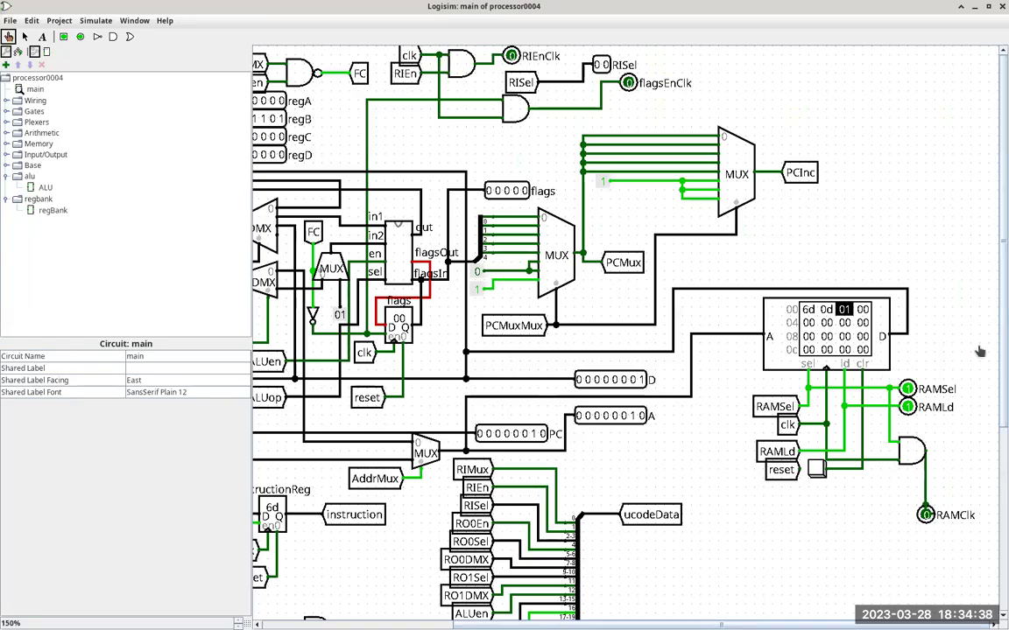
# Open the microcode memory's contents in the Hex Editor and examine the entries from address 000 onward.
pyautogui.scroll(-5, 979, 351)
pyautogui.scroll(-2, 993, 512)
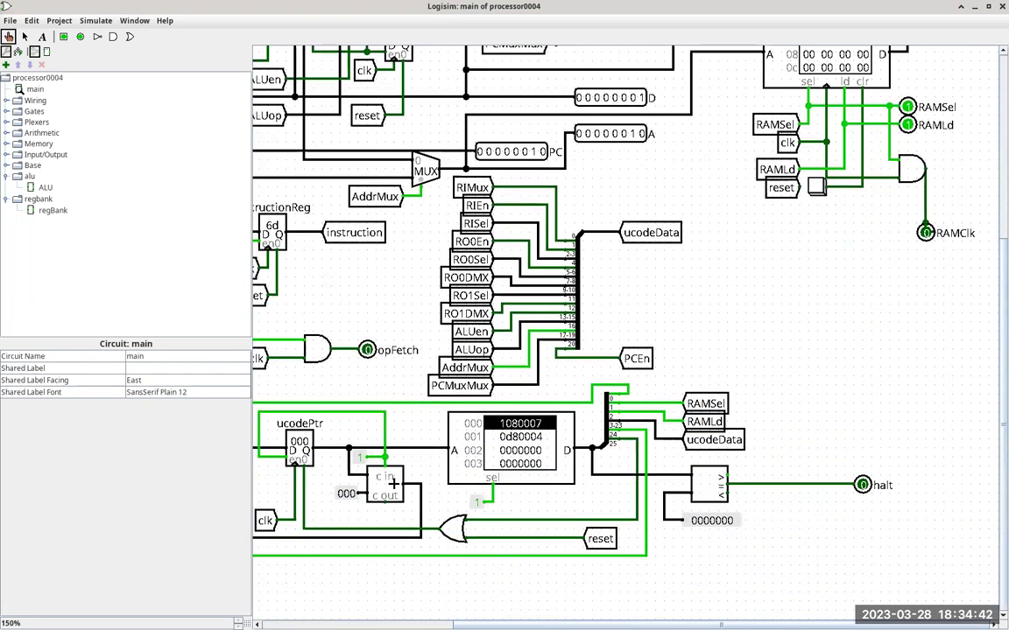
pyautogui.hscroll(-5, 570, 607)
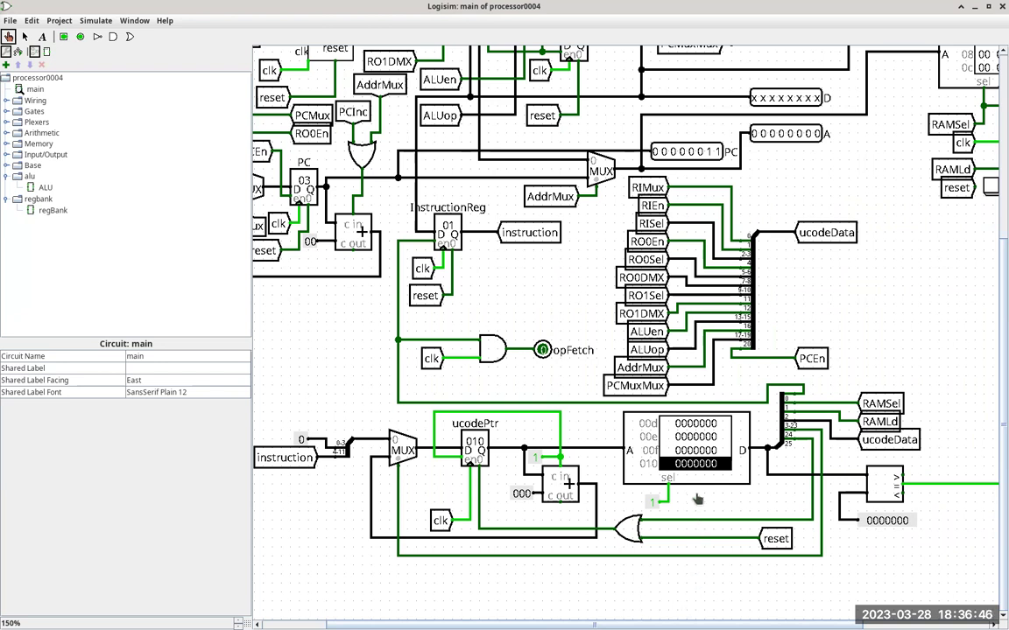
pyautogui.rightClick(705, 447)
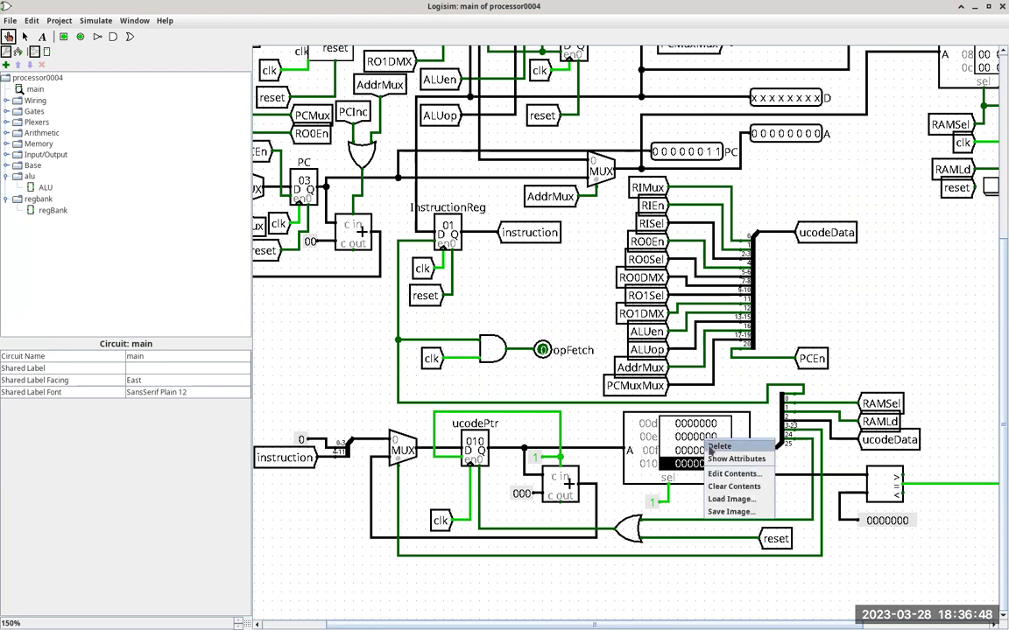
pyautogui.click(724, 474)
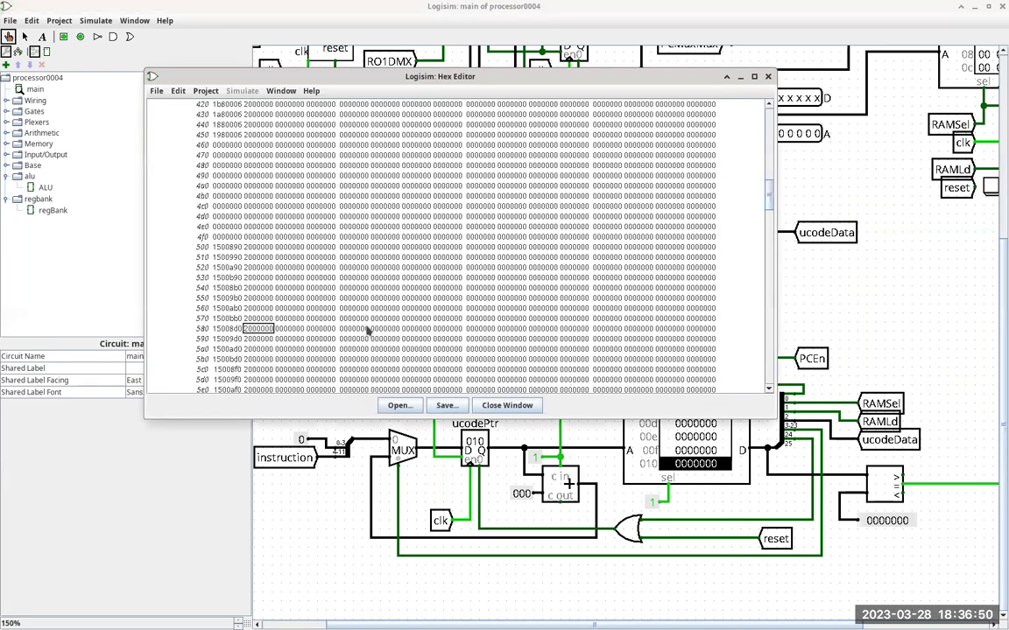
pyautogui.scroll(15, 367, 331)
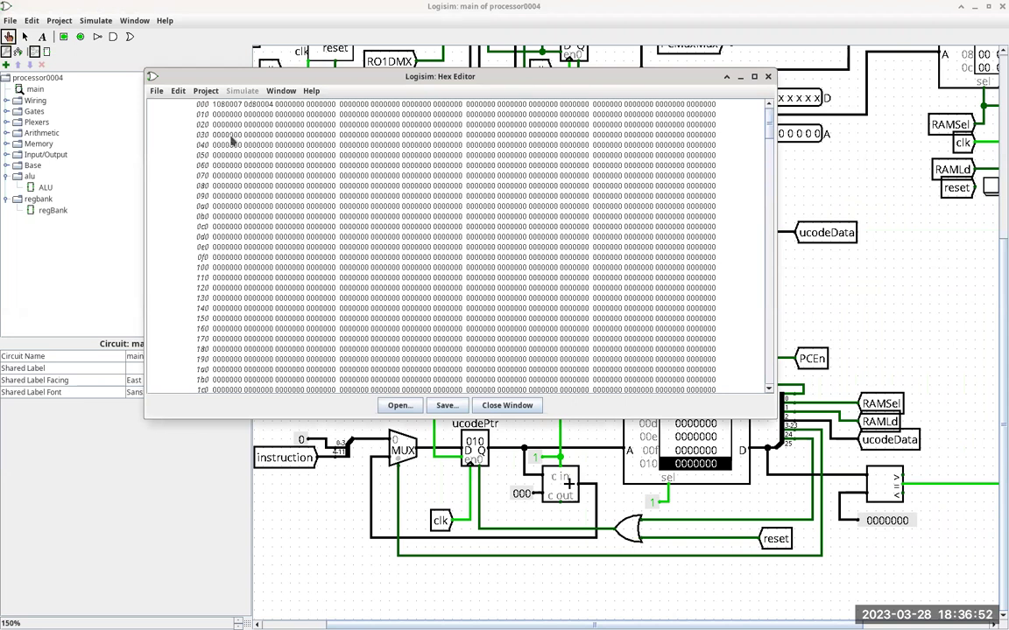
# Examine the microcode entries from address 000 through the block at 400, and close the Hex Editor.
pyautogui.click(226, 117)
pyautogui.click(264, 116)
pyautogui.click(289, 115)
pyautogui.click(322, 115)
pyautogui.click(355, 115)
pyautogui.scroll(-11, 356, 118)
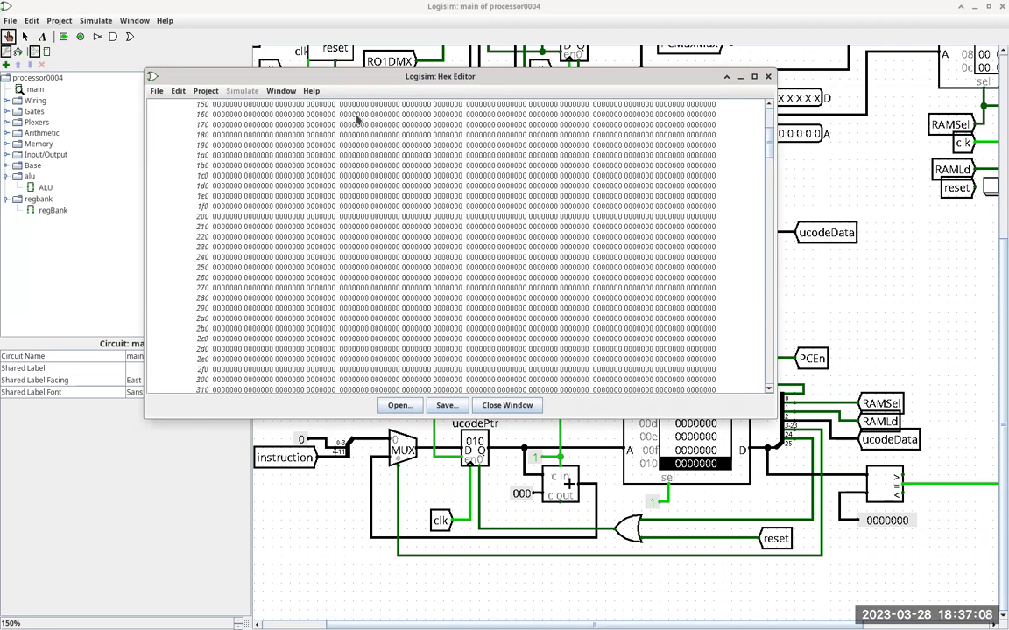
pyautogui.scroll(-4, 356, 118)
pyautogui.click(238, 299)
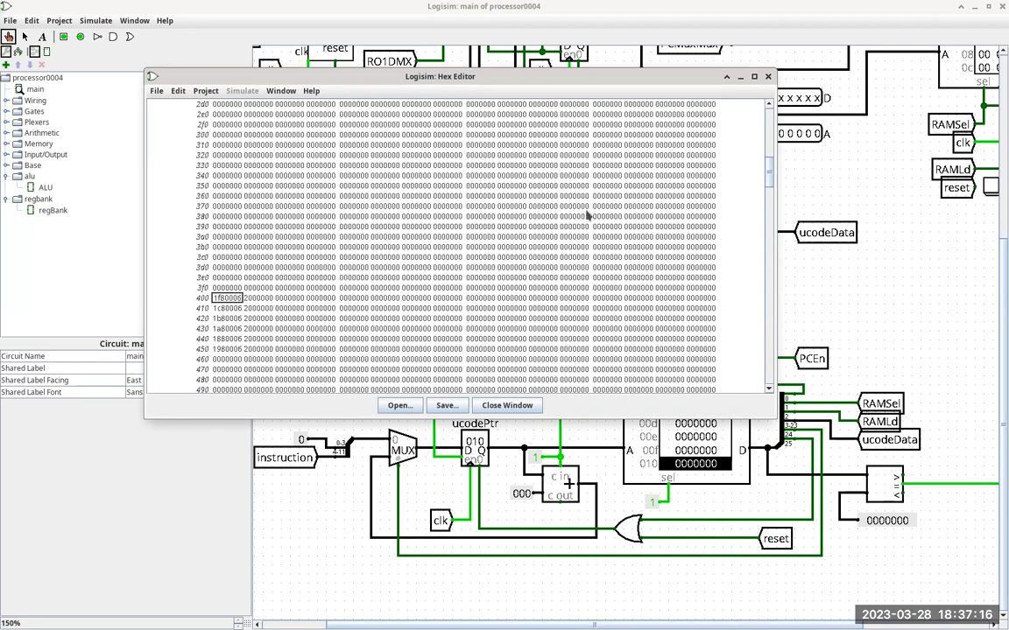
pyautogui.click(768, 77)
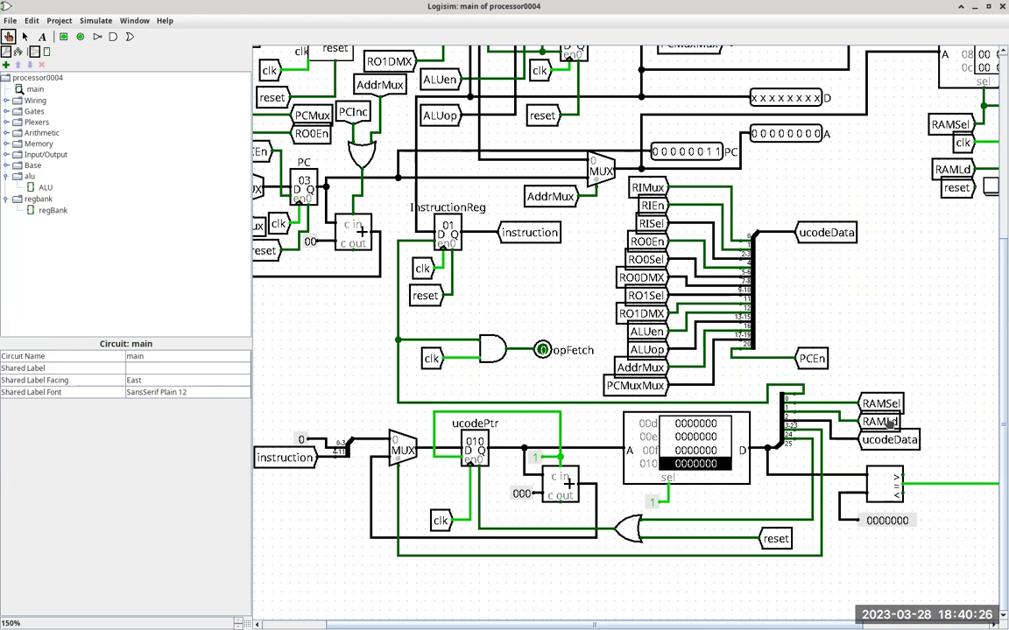
# Bring the RAM component into view in the main circuit and select its halt byte 01 for inspection.
pyautogui.scroll(3, 970, 355)
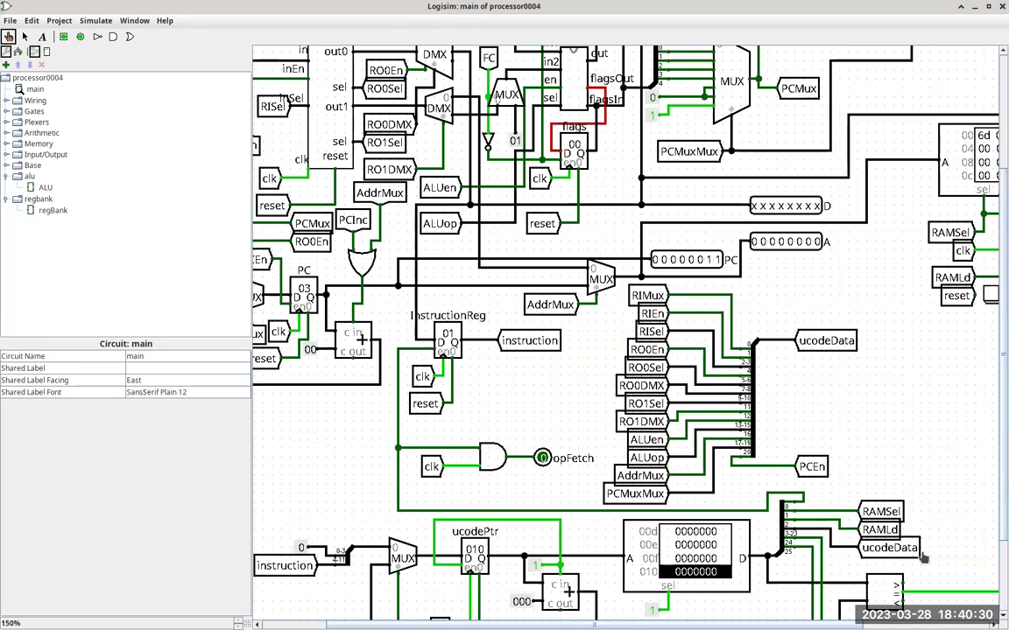
pyautogui.hscroll(5, 856, 150)
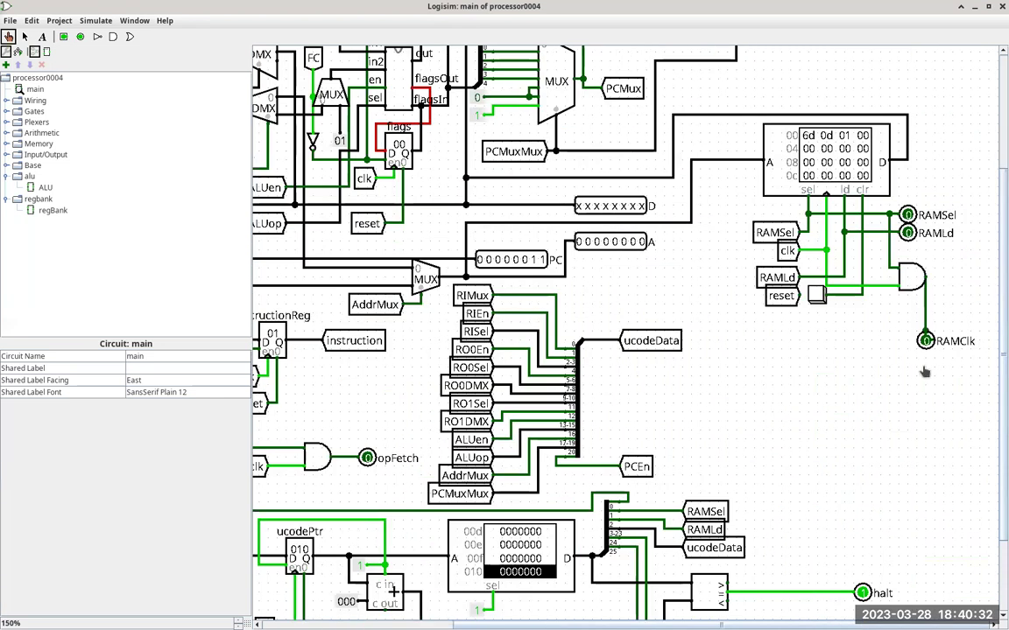
pyautogui.click(844, 137)
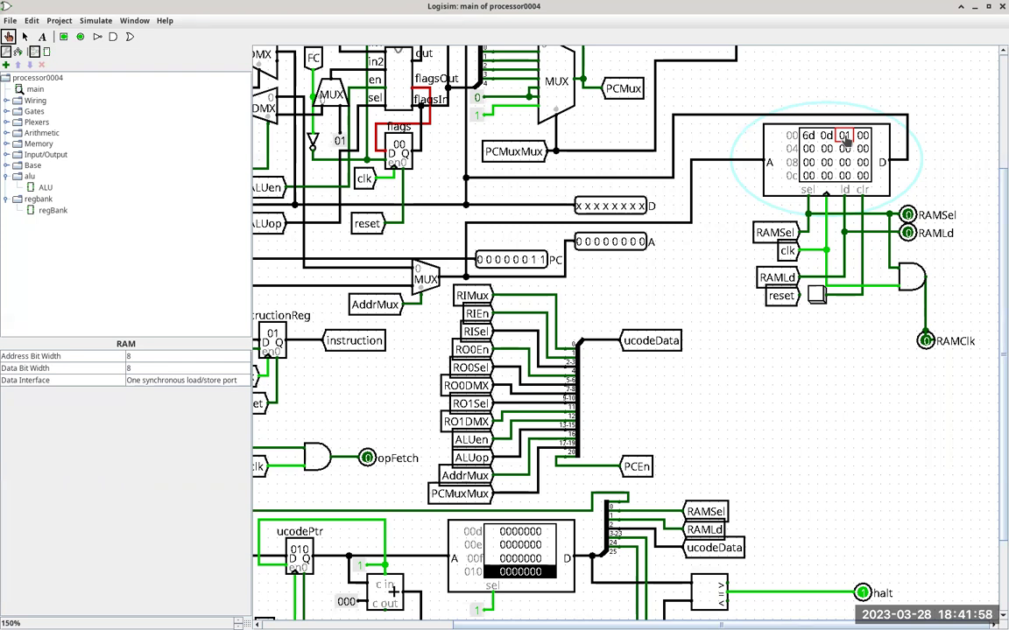
# Reset the simulation and run the processor on the cleared RAM at a lower tick frequency.
pyautogui.hotkey('ctrl', 'r')
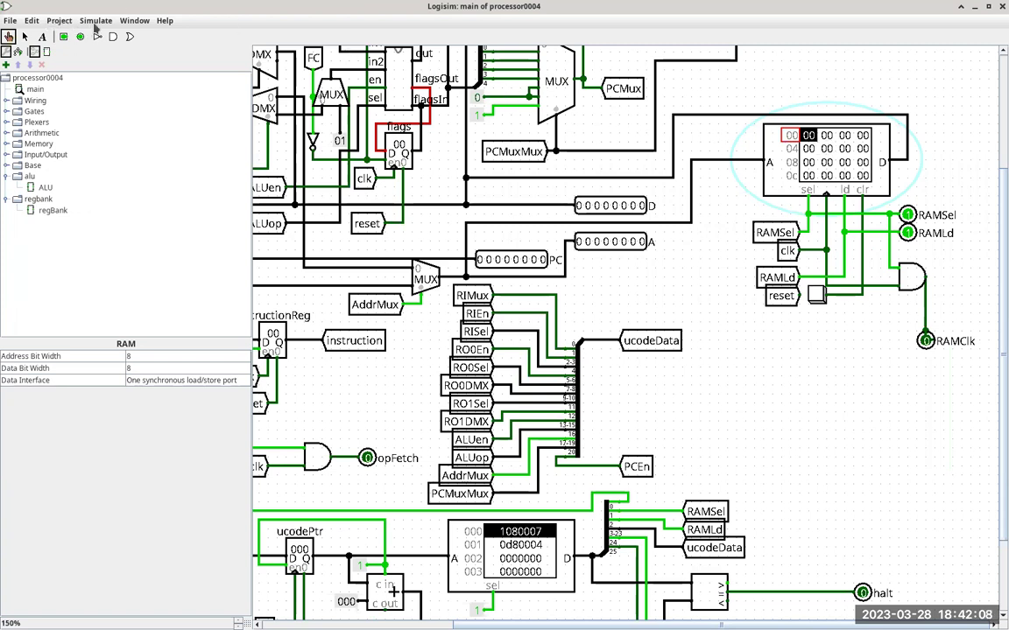
pyautogui.click(96, 21)
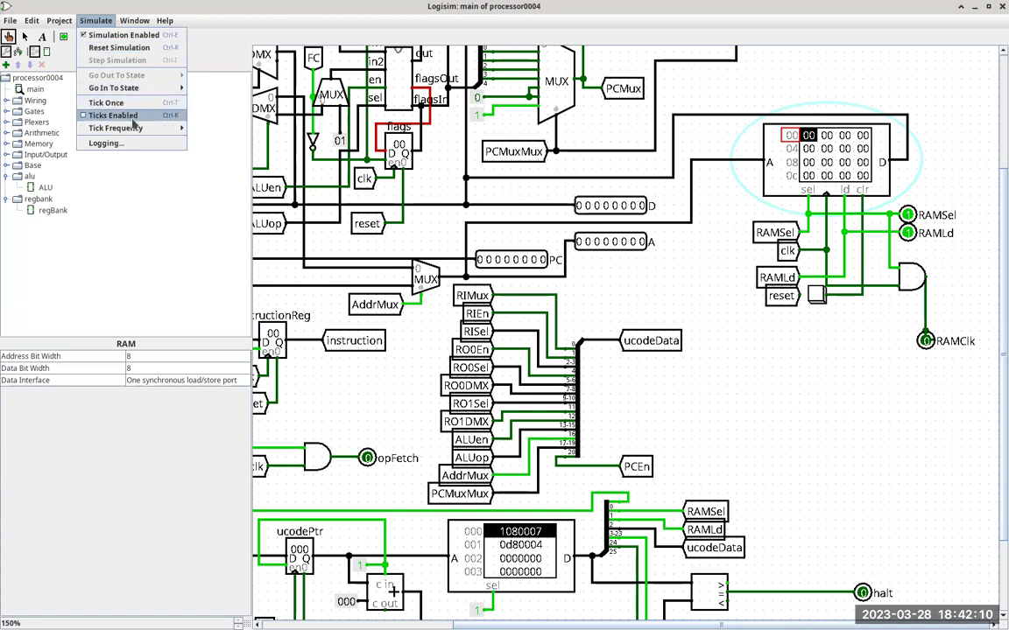
pyautogui.moveTo(131, 127)
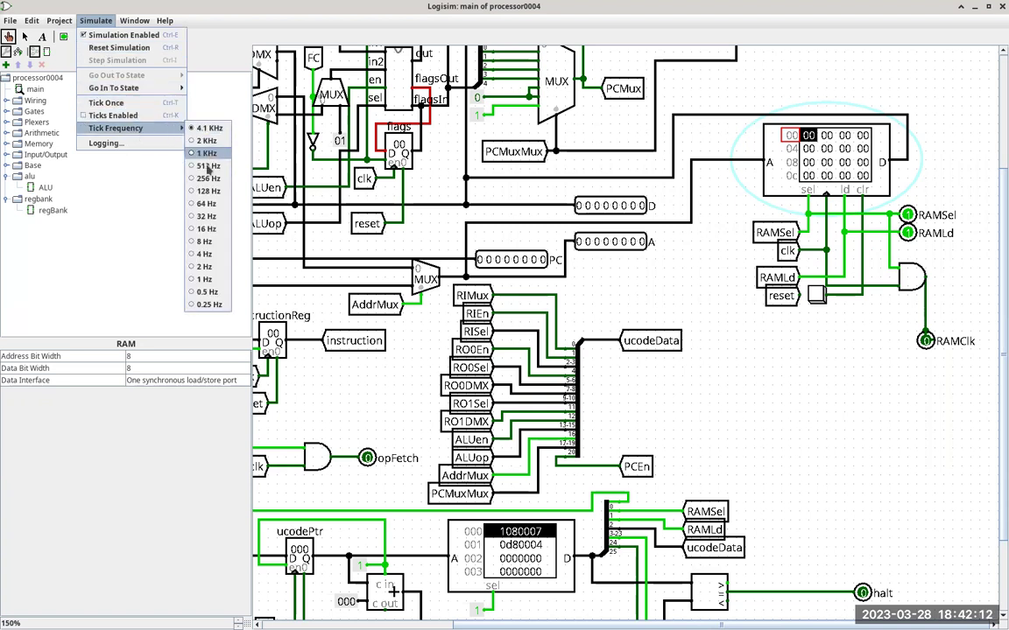
pyautogui.click(189, 194)
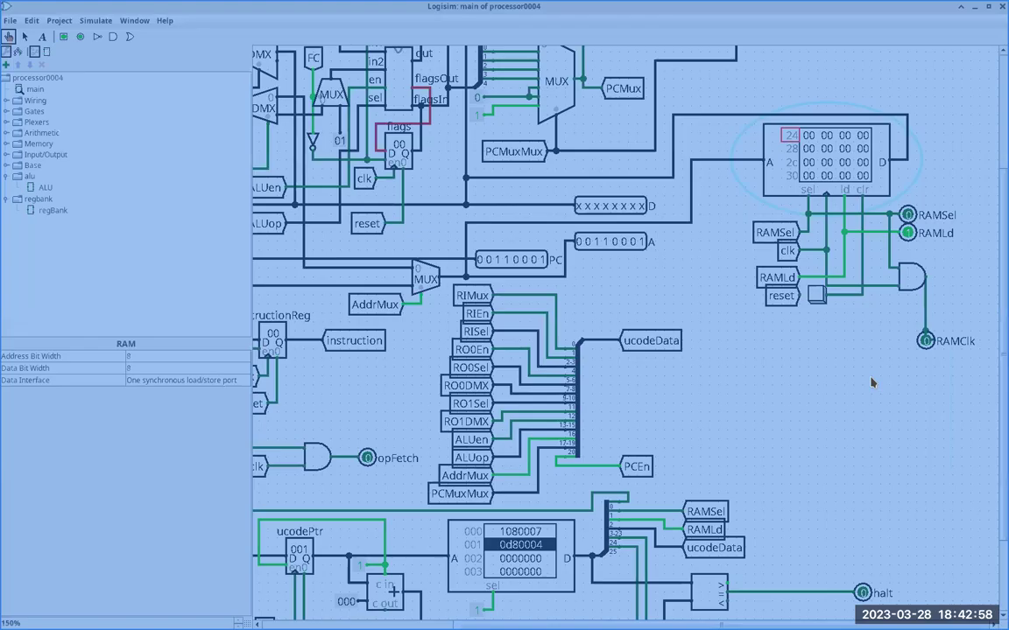
# Switch to the opcode table in Firefox and select the whole nop row to check its opcode.
pyautogui.hotkey('alt', 'Tab')
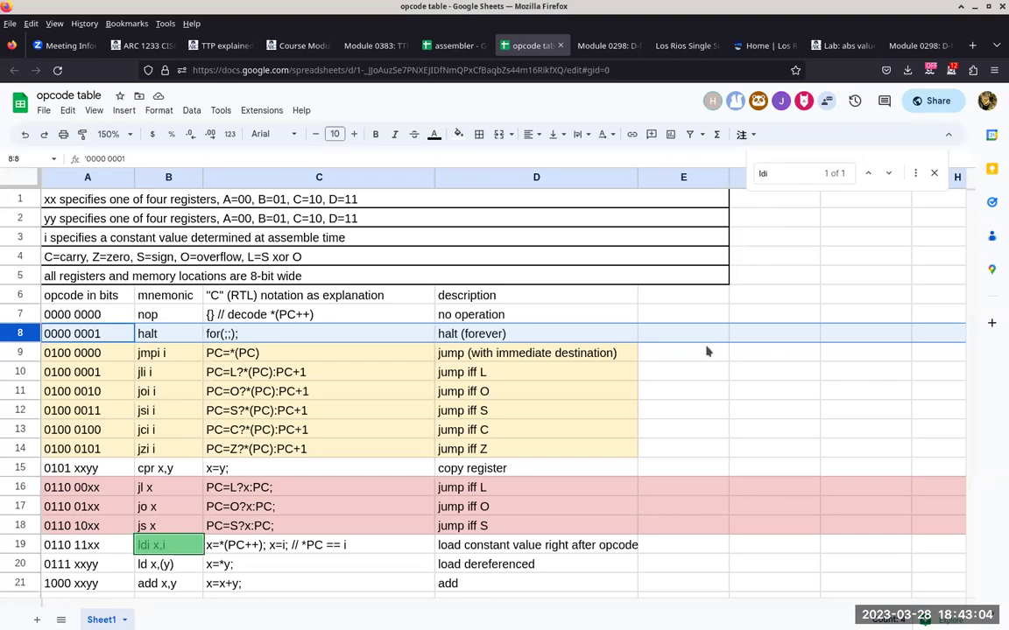
pyautogui.click(16, 311)
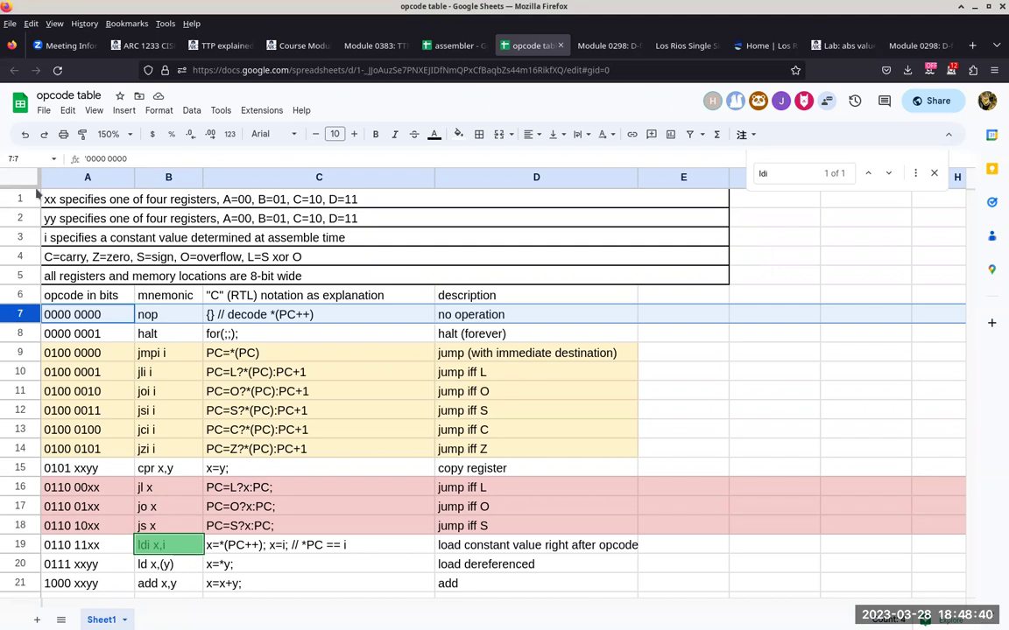
# Switch to the ARC course home page in Canvas and publish "Lab: ld, st and ldi".
pyautogui.click(235, 54)
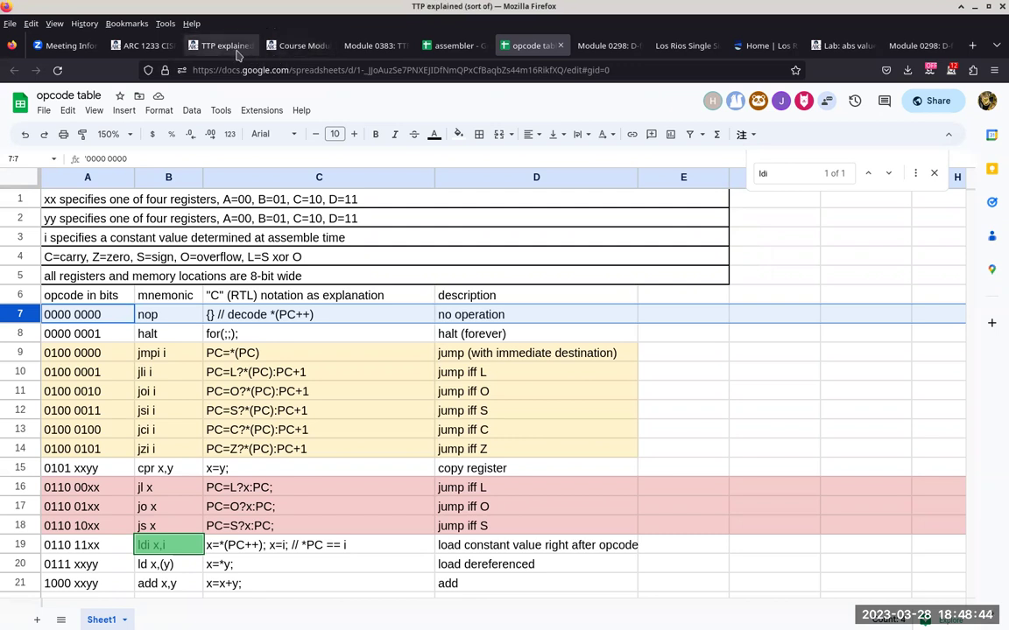
pyautogui.click(145, 53)
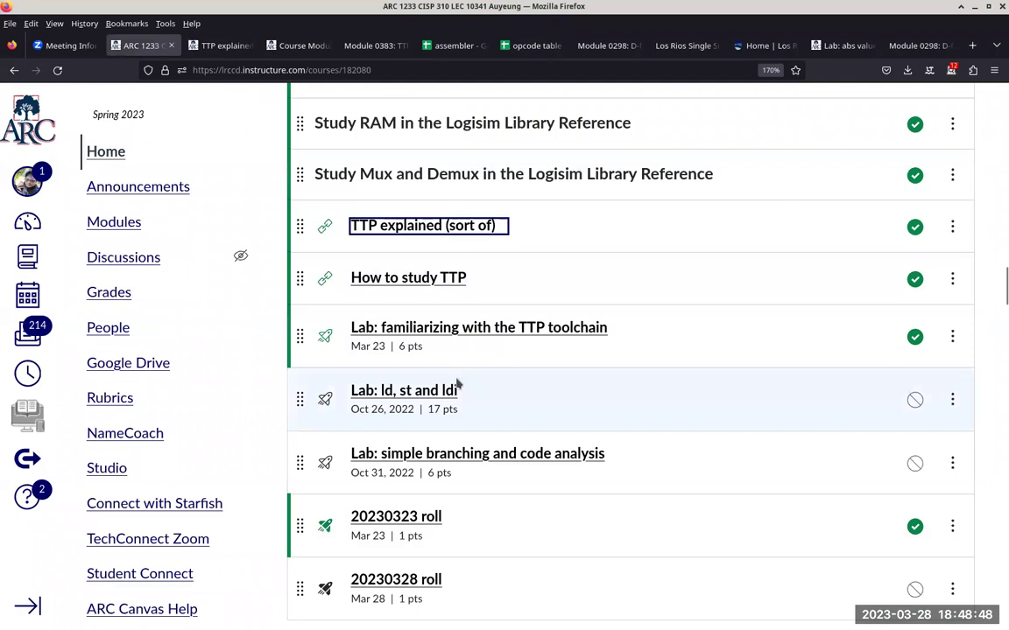
pyautogui.click(915, 400)
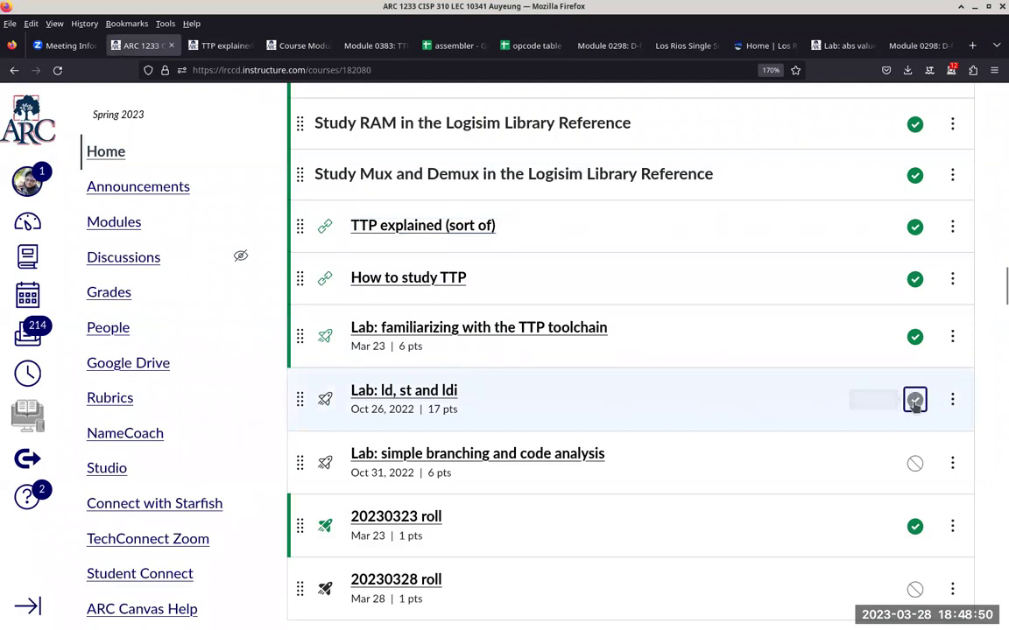
# Open "Lab: ld, st and ldi", review its quiz details, highlight the access code, and return to the course home page.
pyautogui.click(424, 396)
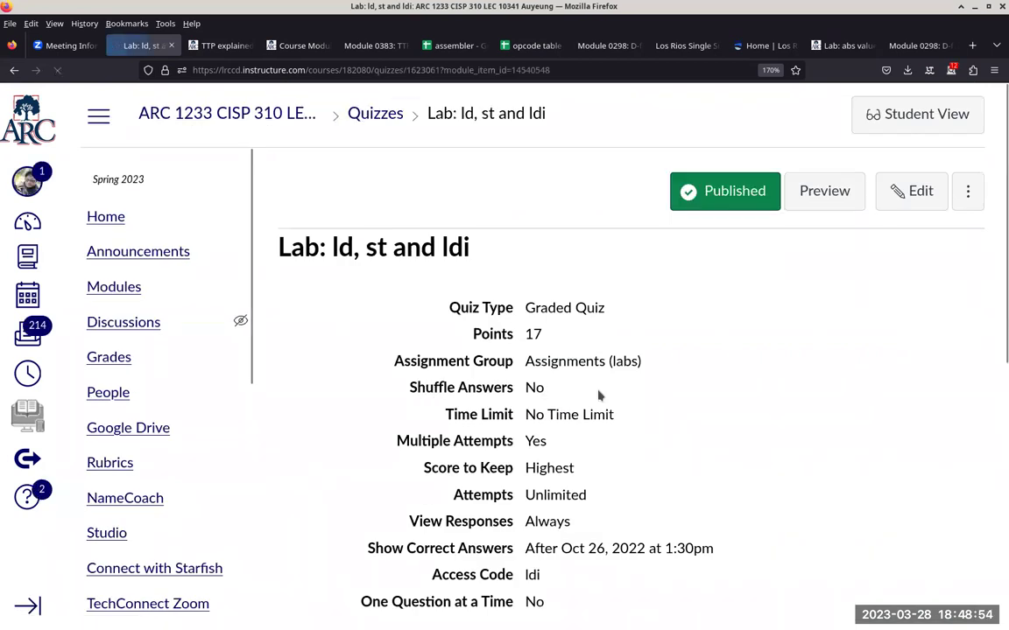
pyautogui.scroll(-4, 603, 394)
pyautogui.doubleClick(537, 261)
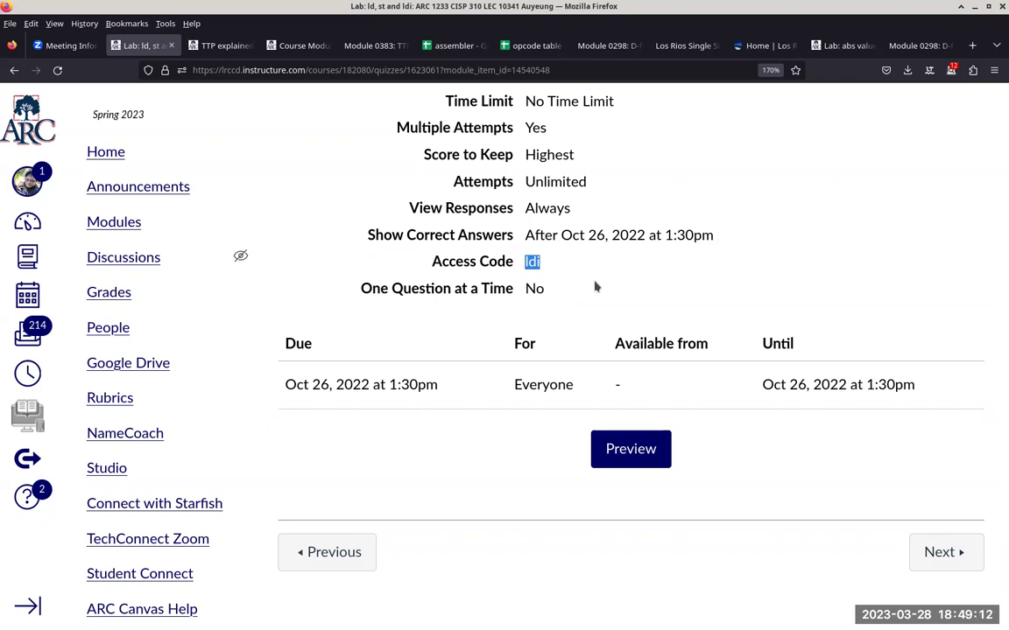
pyautogui.scroll(5, 727, 319)
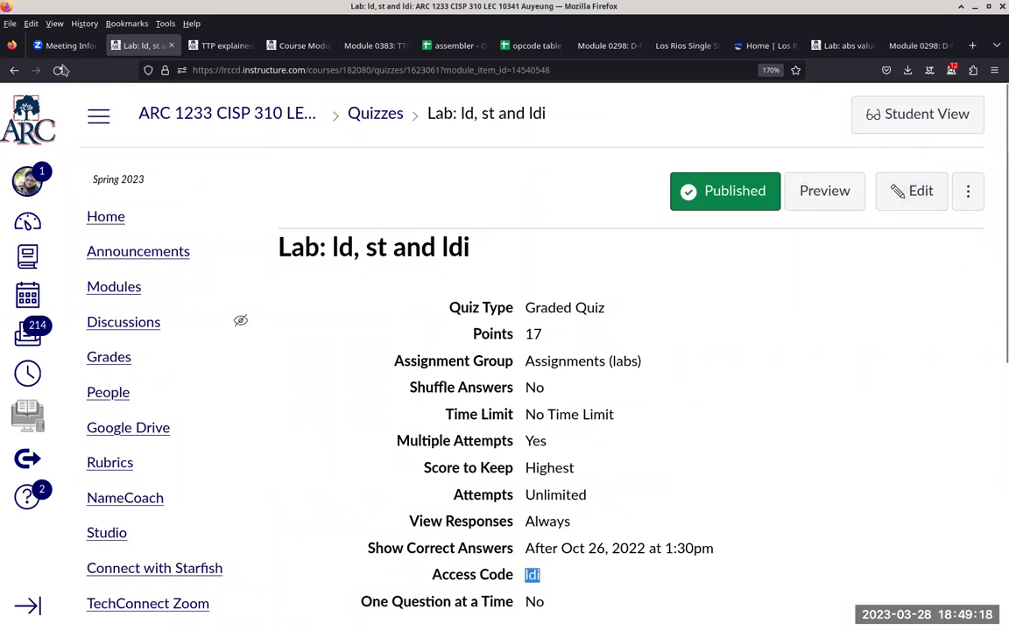
pyautogui.click(16, 71)
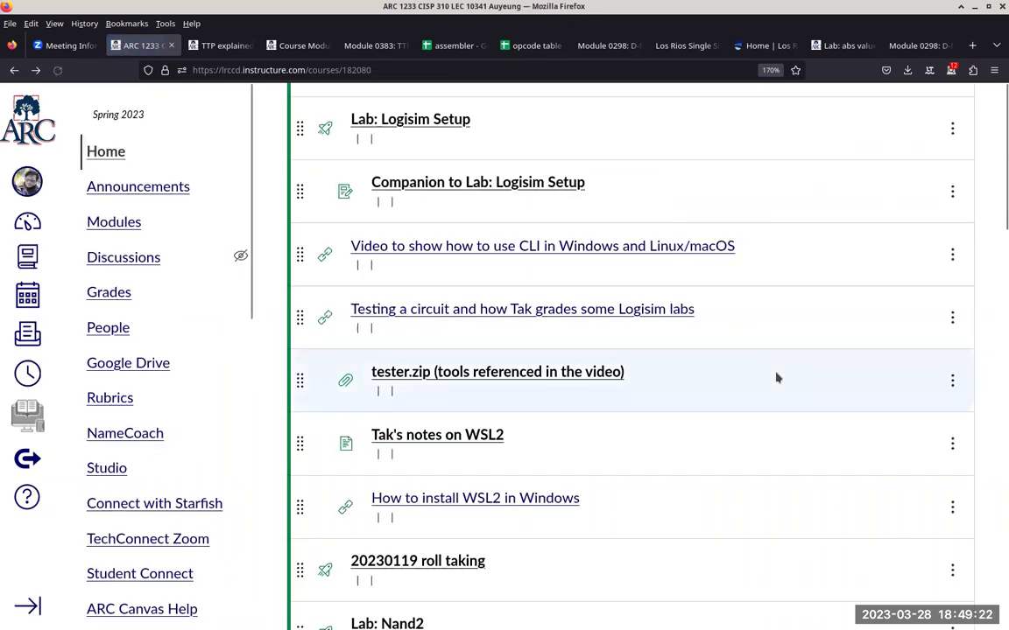
# Find "Lab: ld, st and ldi" in the course modules and open the quiz for editing.
pyautogui.scroll(5, 776, 377)
pyautogui.scroll(10, 775, 377)
pyautogui.scroll(-10, 776, 378)
pyautogui.scroll(-15, 775, 378)
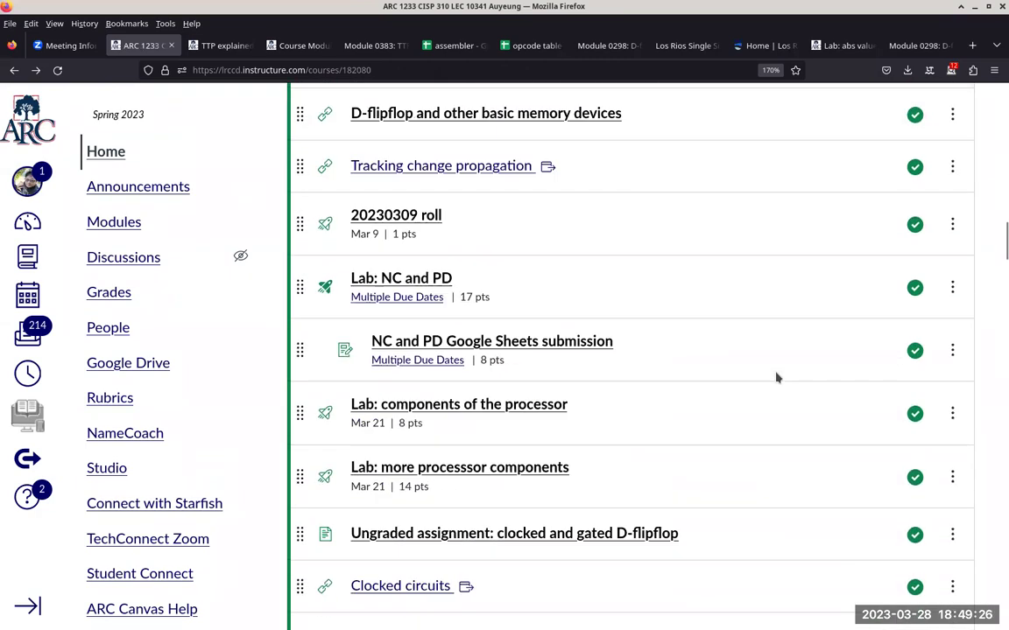
pyautogui.scroll(3, 776, 377)
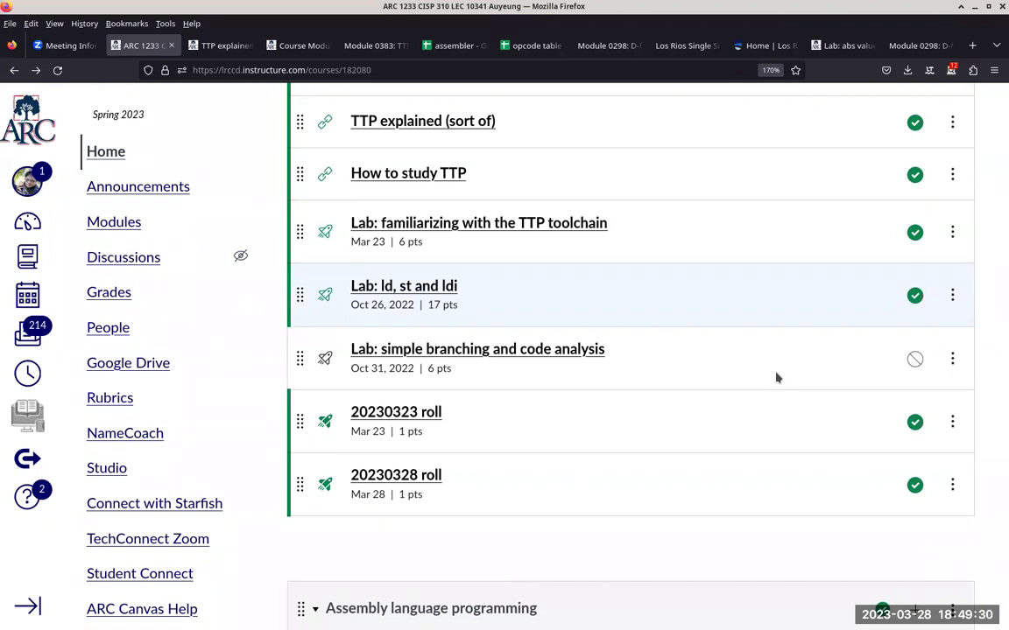
pyautogui.click(446, 289)
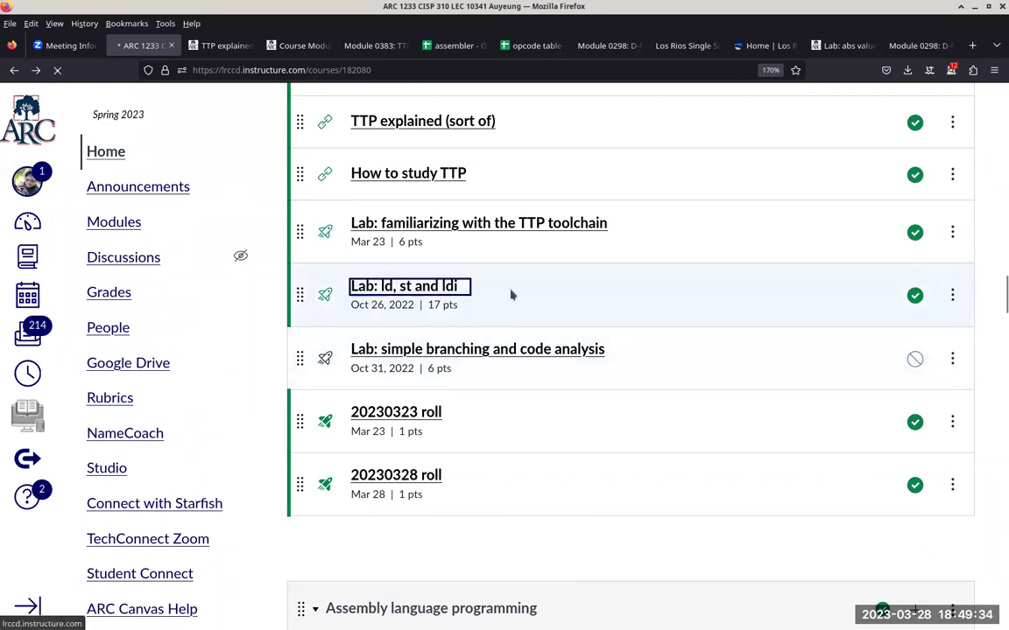
pyautogui.click(933, 193)
# Set the quiz's Due and Until dates to Mar 28, 2023, 8:20 PM.
pyautogui.scroll(-10, 835, 302)
pyautogui.scroll(-3, 836, 303)
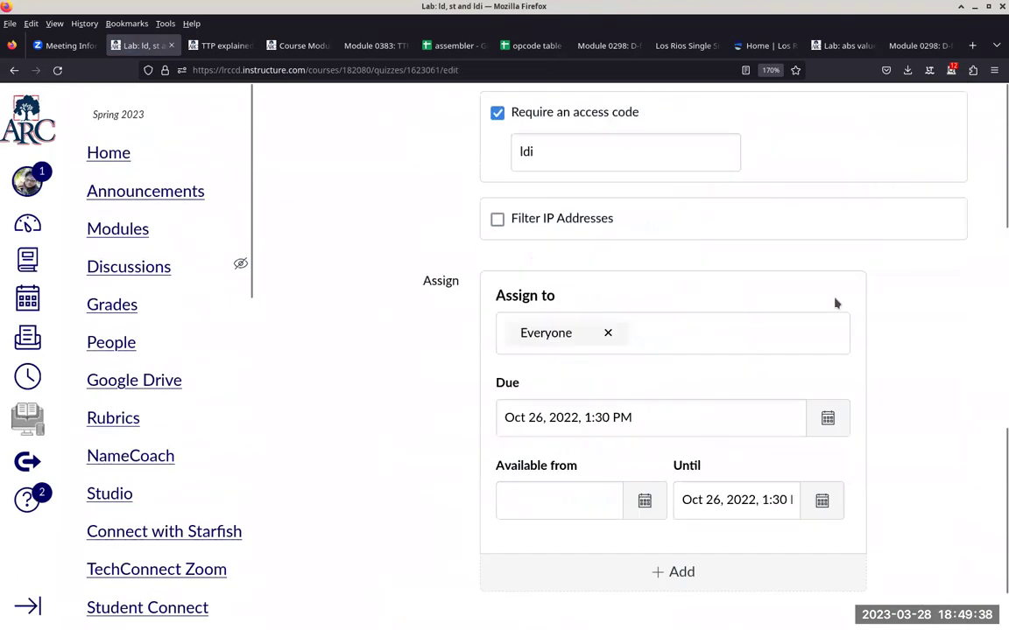
pyautogui.scroll(5, 788, 351)
pyautogui.scroll(-5, 711, 391)
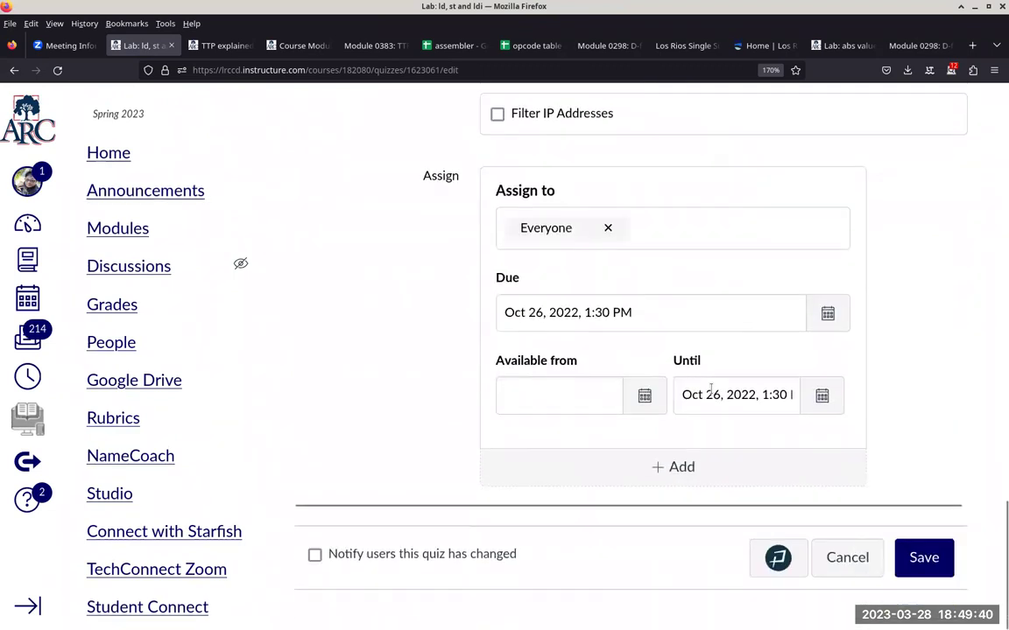
pyautogui.doubleClick(725, 313)
pyautogui.click(725, 312)
pyautogui.hotkey('ctrl', 'a')
pyautogui.write('8:20p')
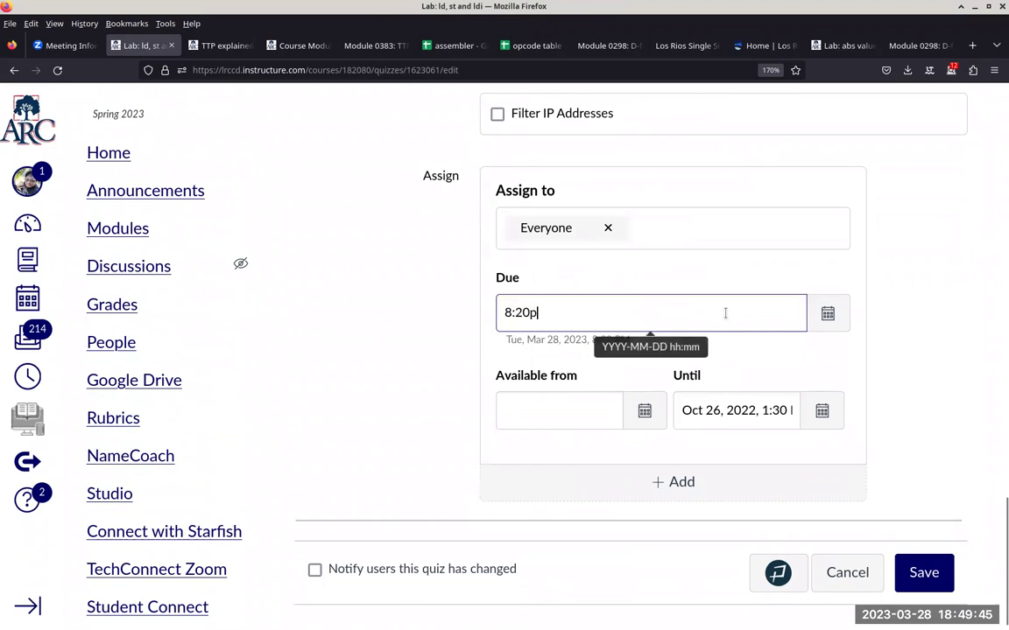
pyautogui.press('Tab')
pyautogui.press('Tab')
pyautogui.write('8:20p')
pyautogui.press('Tab')
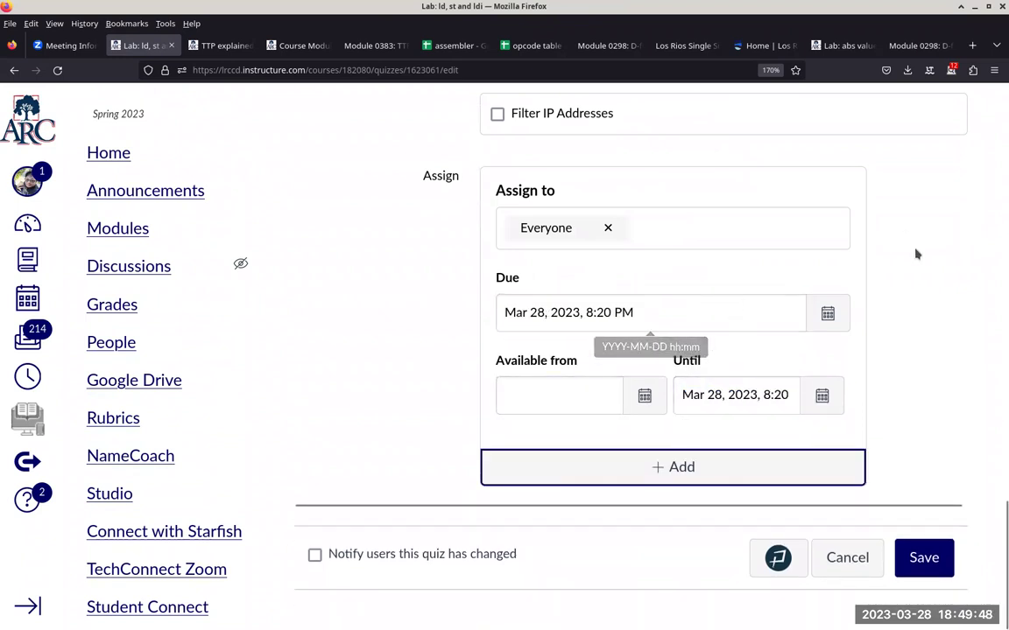
# Turn on Shuffle Answers in the quiz options.
pyautogui.scroll(5, 918, 295)
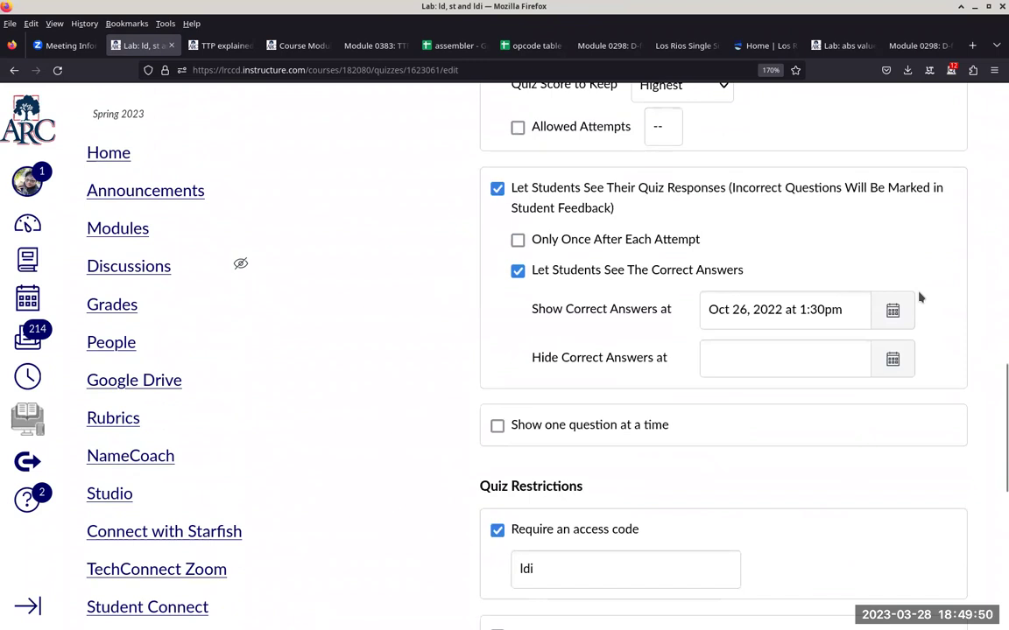
pyautogui.scroll(3, 919, 295)
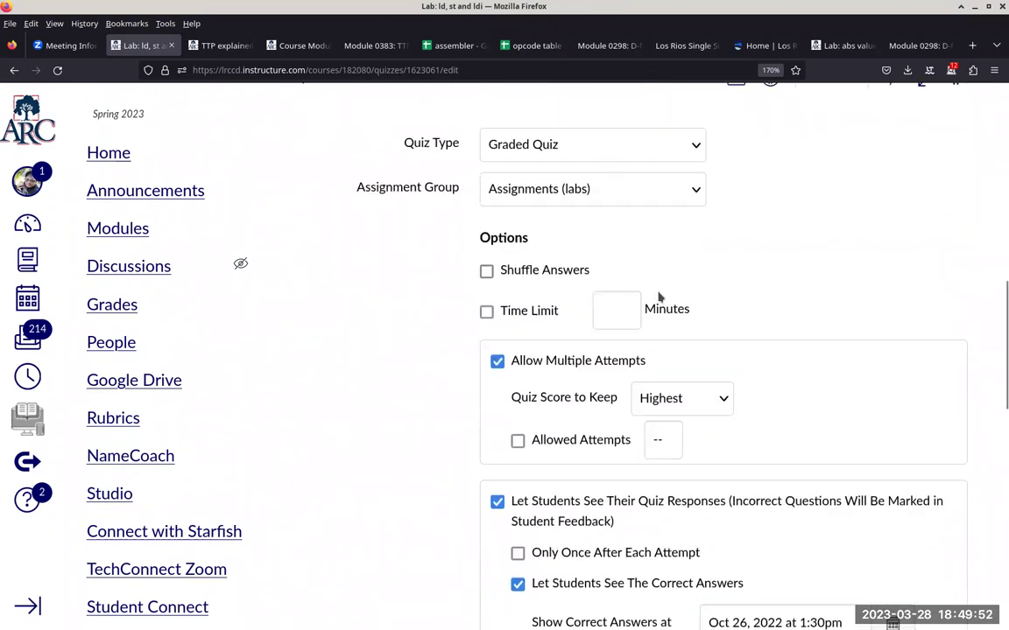
pyautogui.click(486, 270)
pyautogui.scroll(-3, 967, 292)
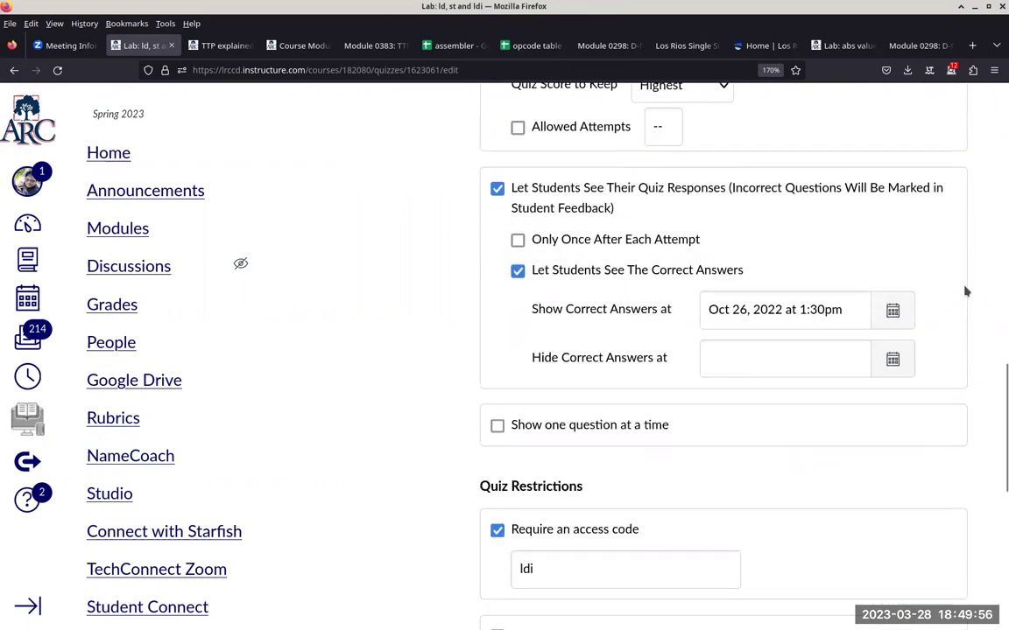
# Set the quiz to show correct answers at 8:20pm and save the quiz settings.
pyautogui.click(778, 309)
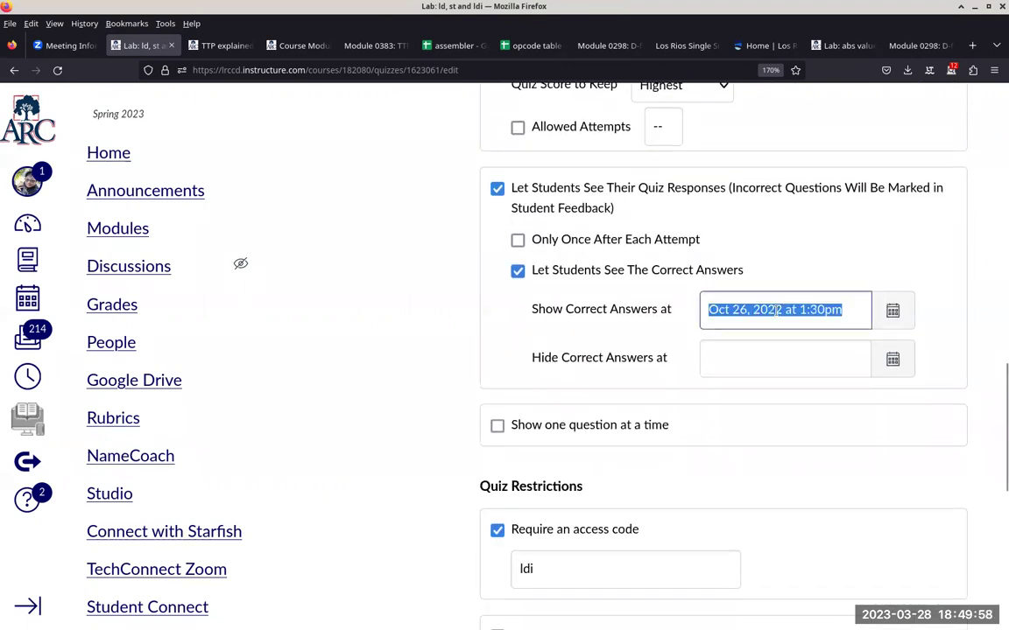
pyautogui.write('8:20pm')
pyautogui.press('Tab')
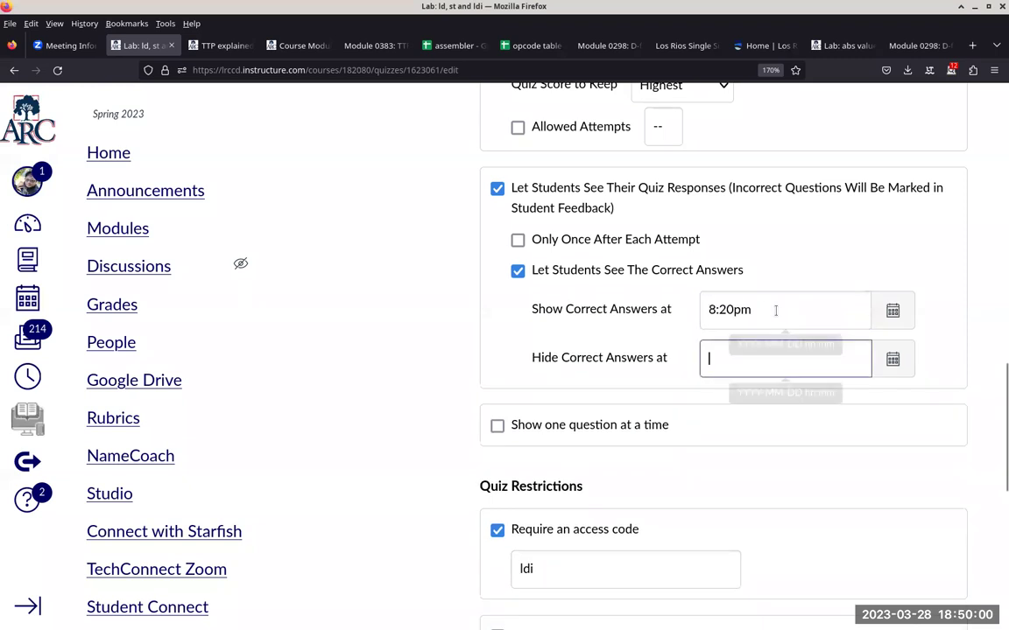
pyautogui.scroll(-6, 962, 317)
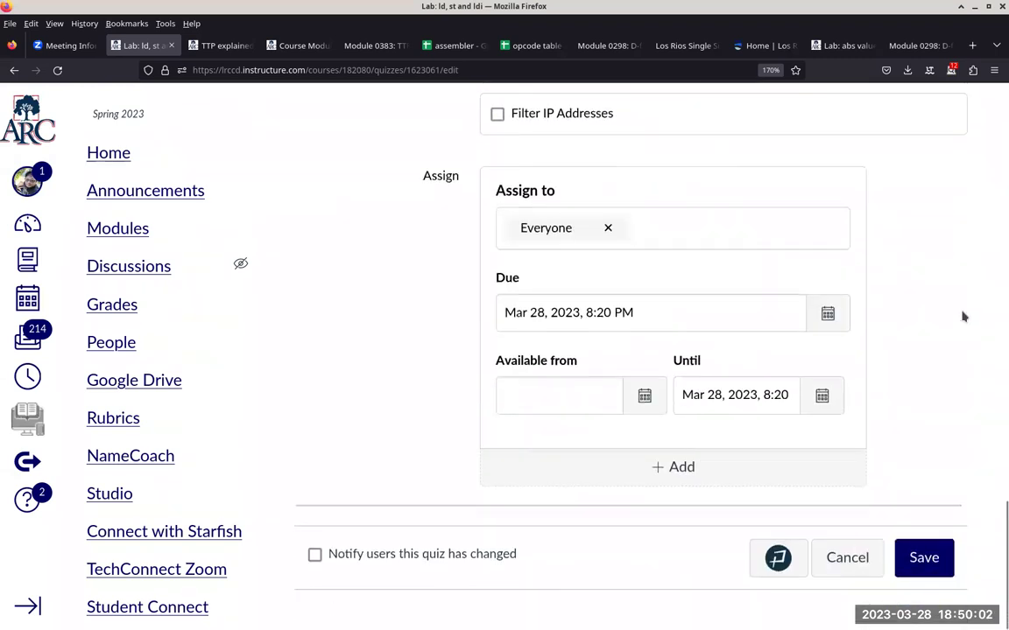
pyautogui.click(927, 553)
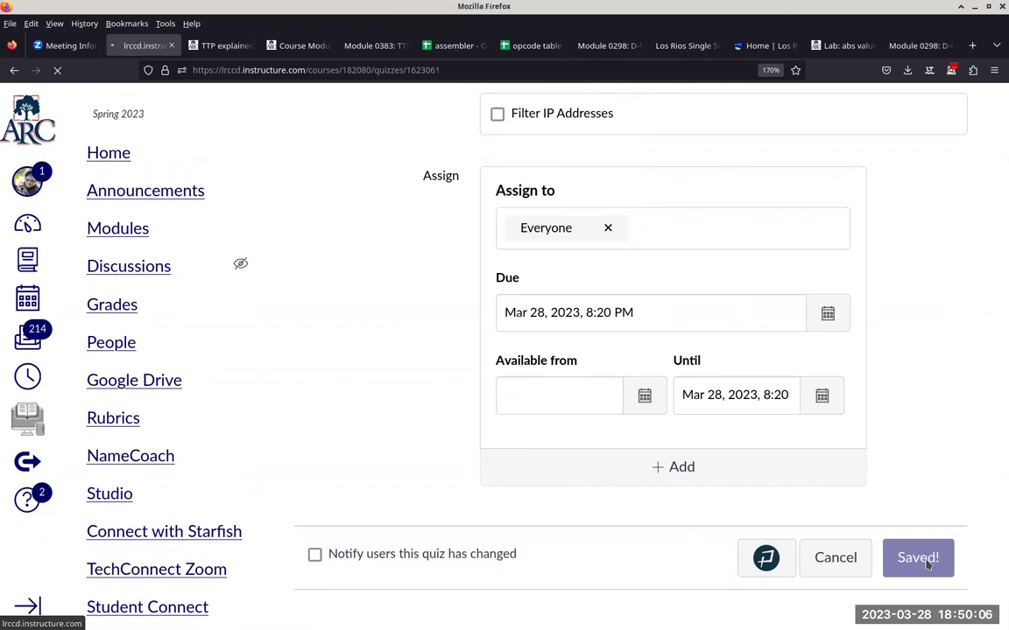